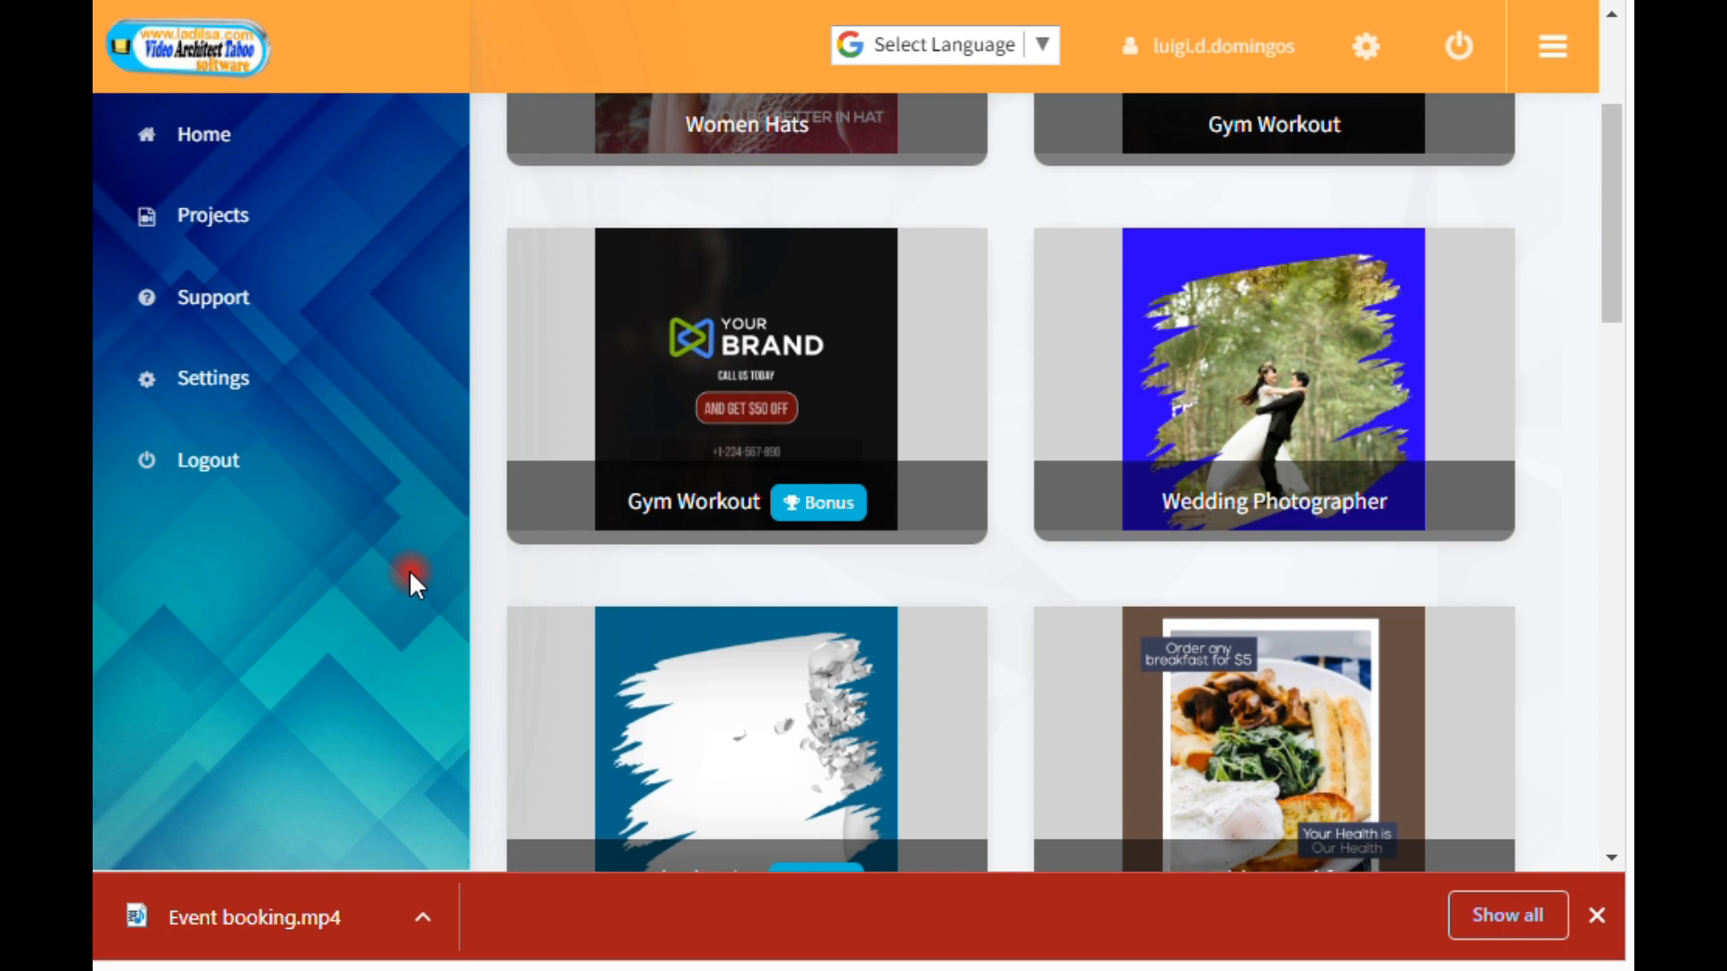
Step: Browse the gallery of ready-made video templates from Women Hats through Restaurant square and Online Store
{"action": "scroll", "coordinate": [410, 576], "scroll_direction": "down", "scroll_amount": 5}
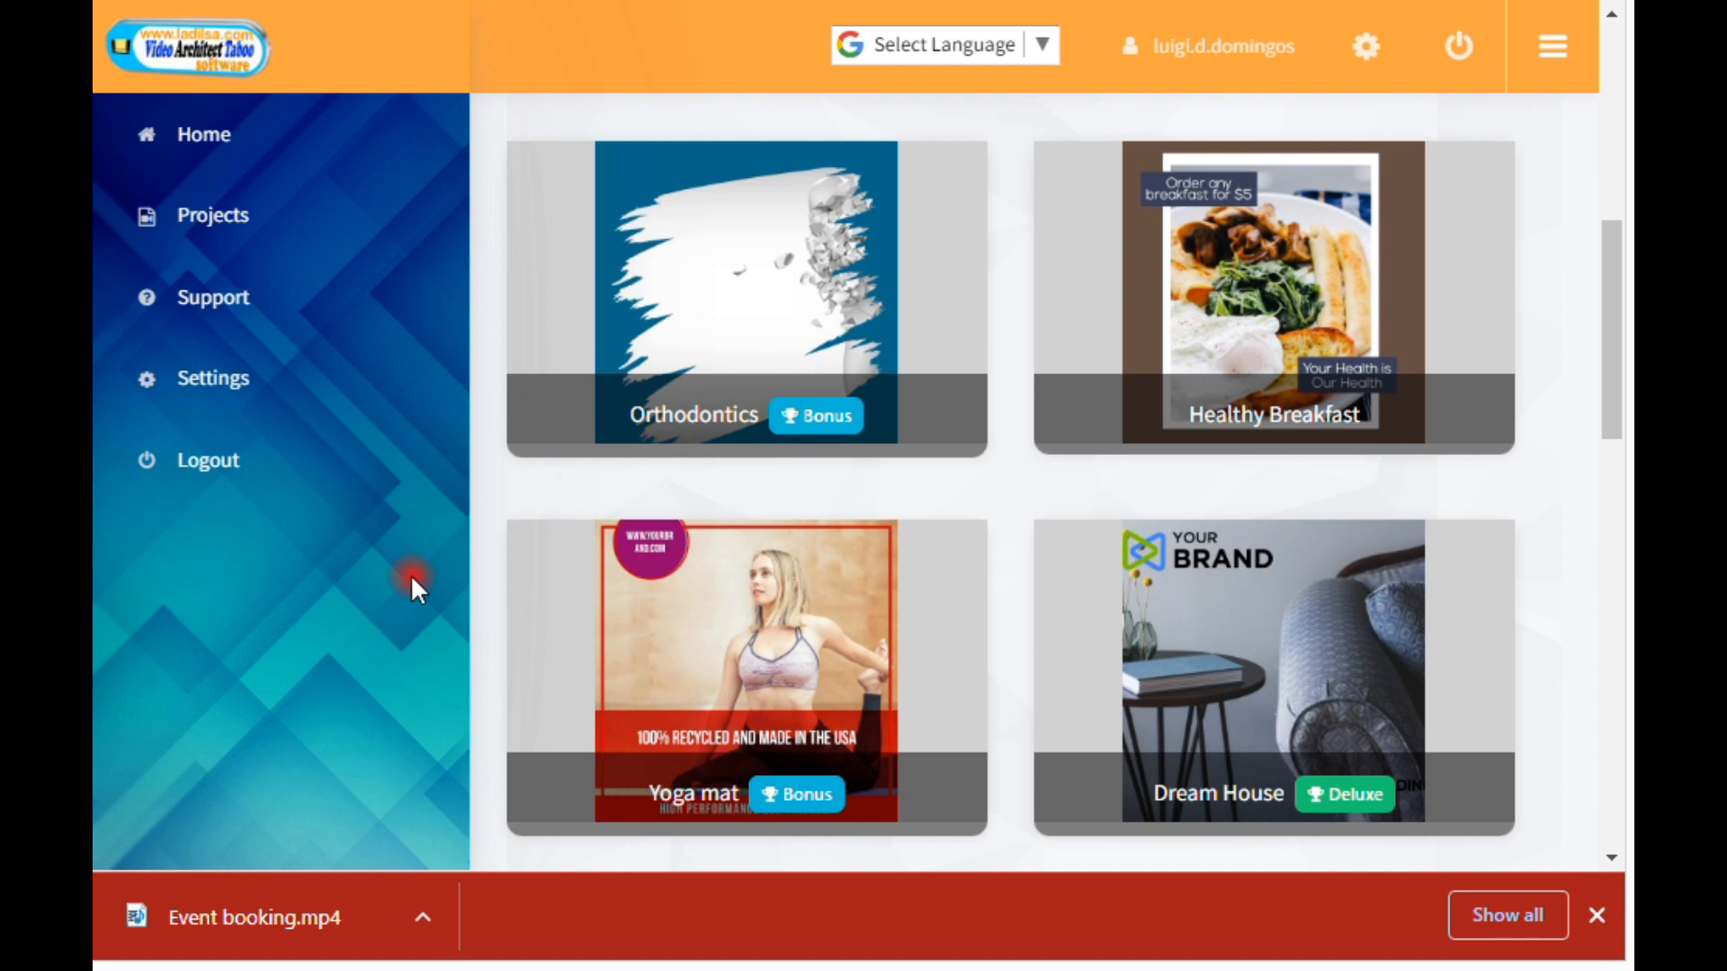
{"action": "scroll", "coordinate": [419, 584], "scroll_direction": "up", "scroll_amount": 5}
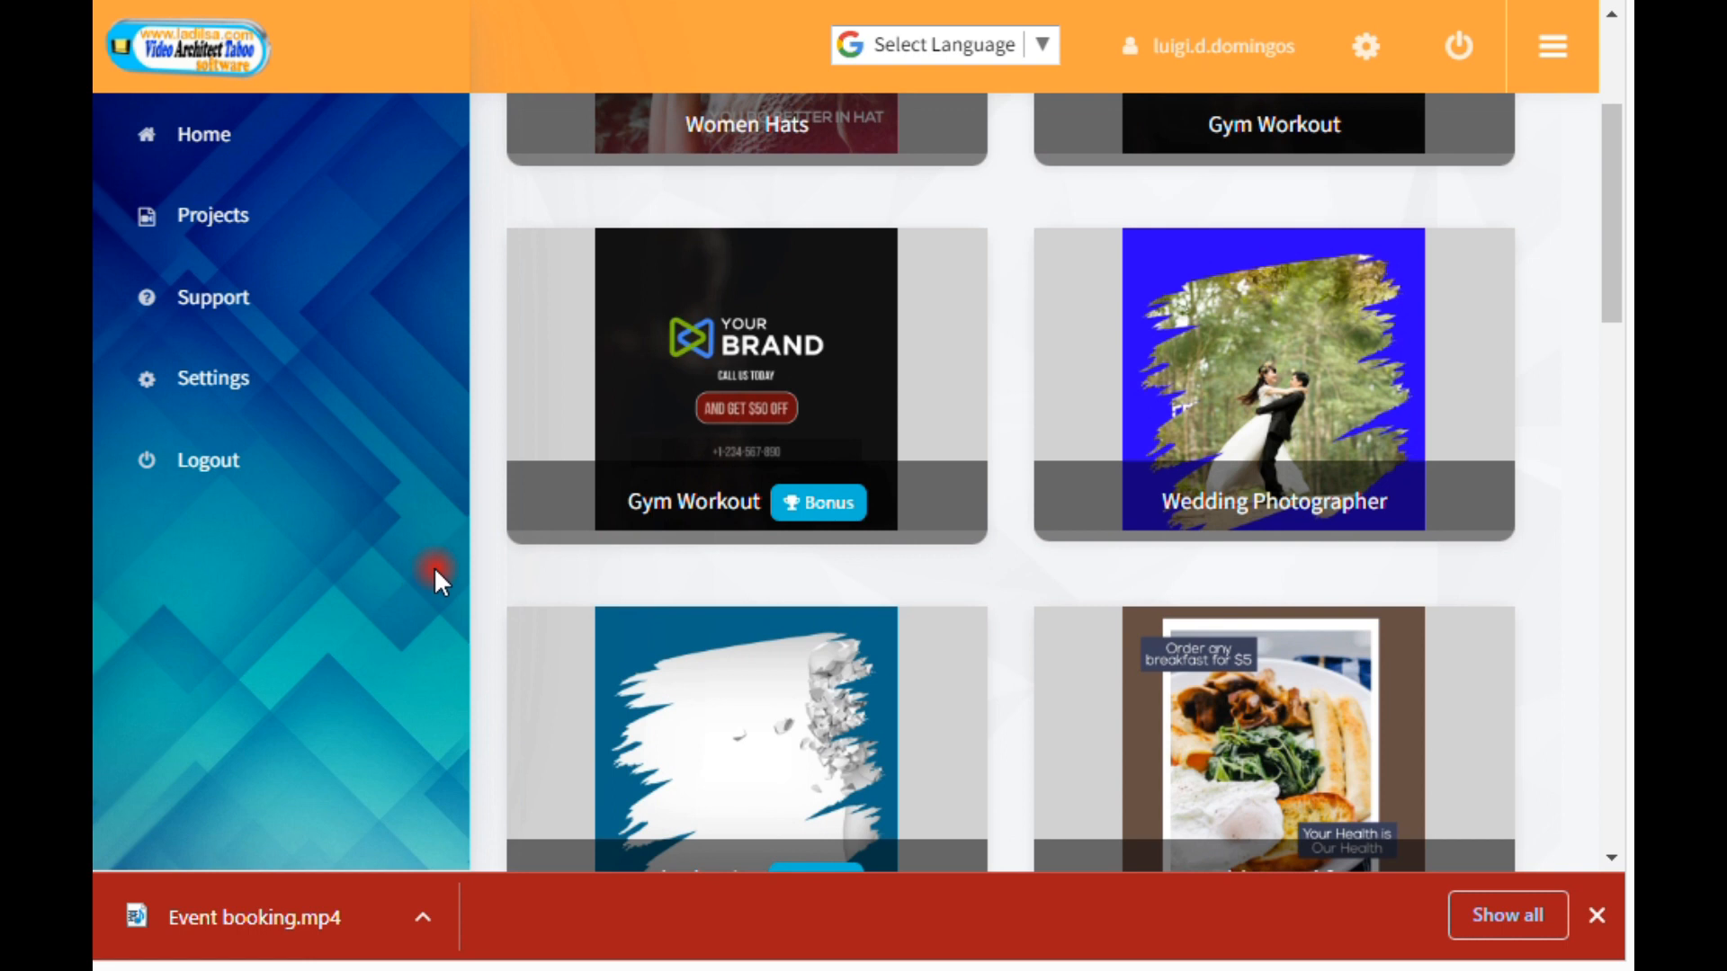
{"action": "scroll", "coordinate": [540, 482], "scroll_direction": "up", "scroll_amount": 3}
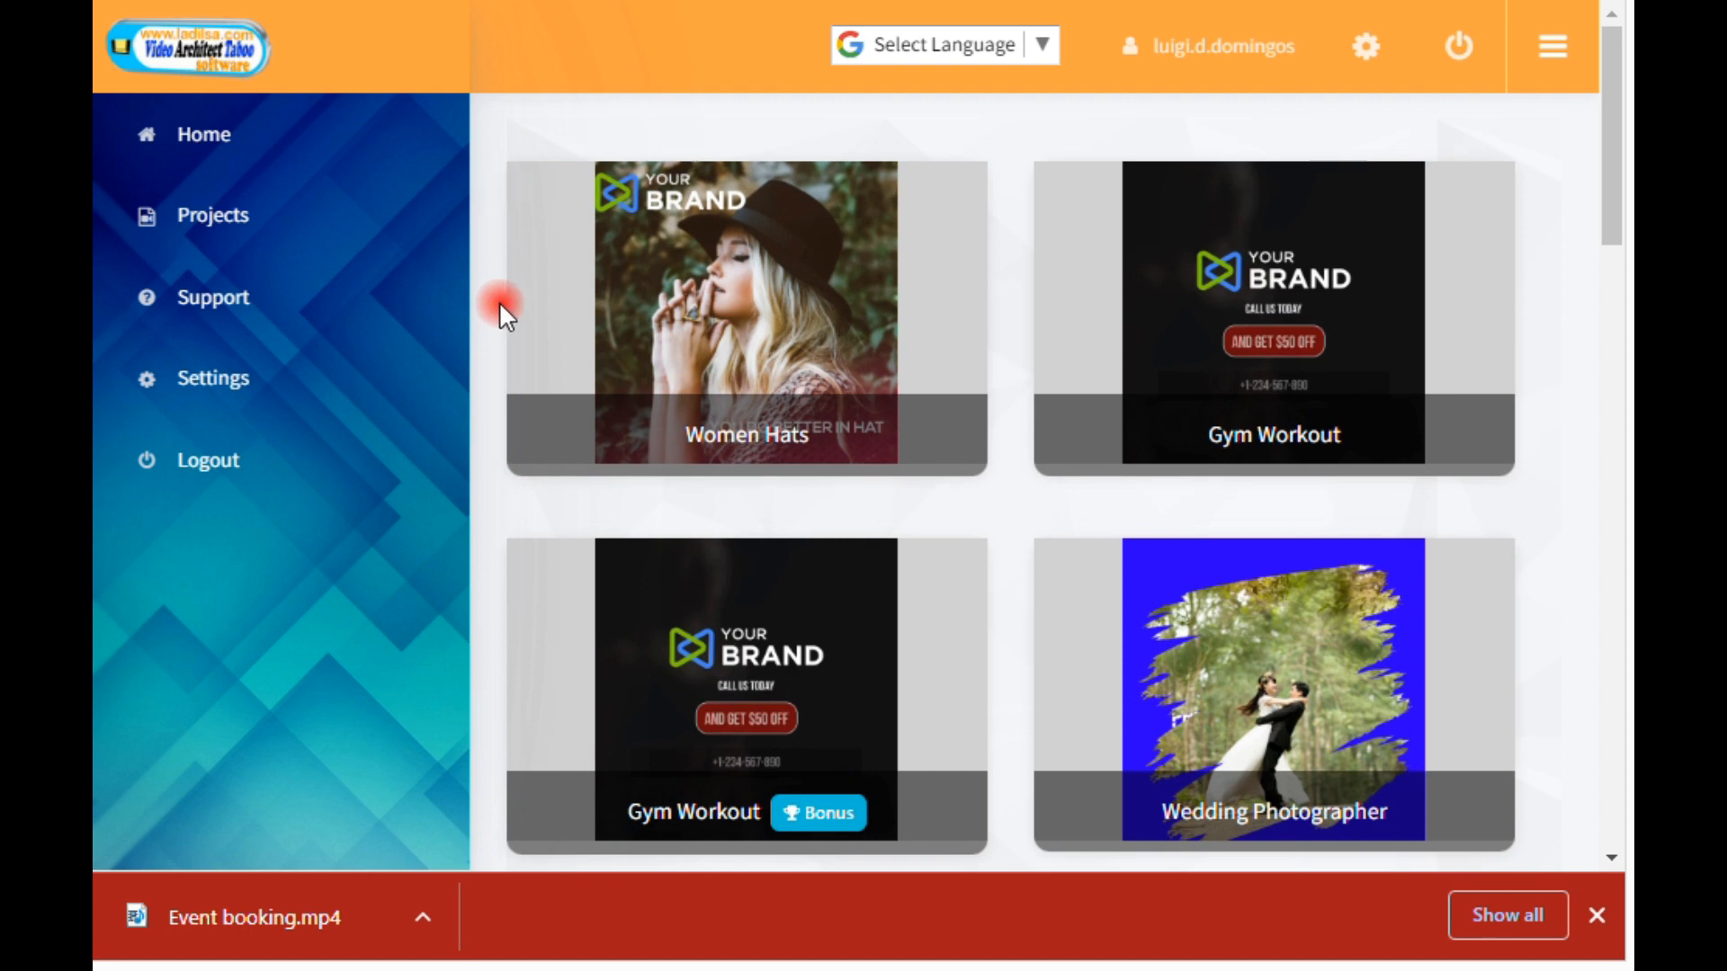
{"action": "scroll", "coordinate": [536, 540], "scroll_direction": "down", "scroll_amount": 6}
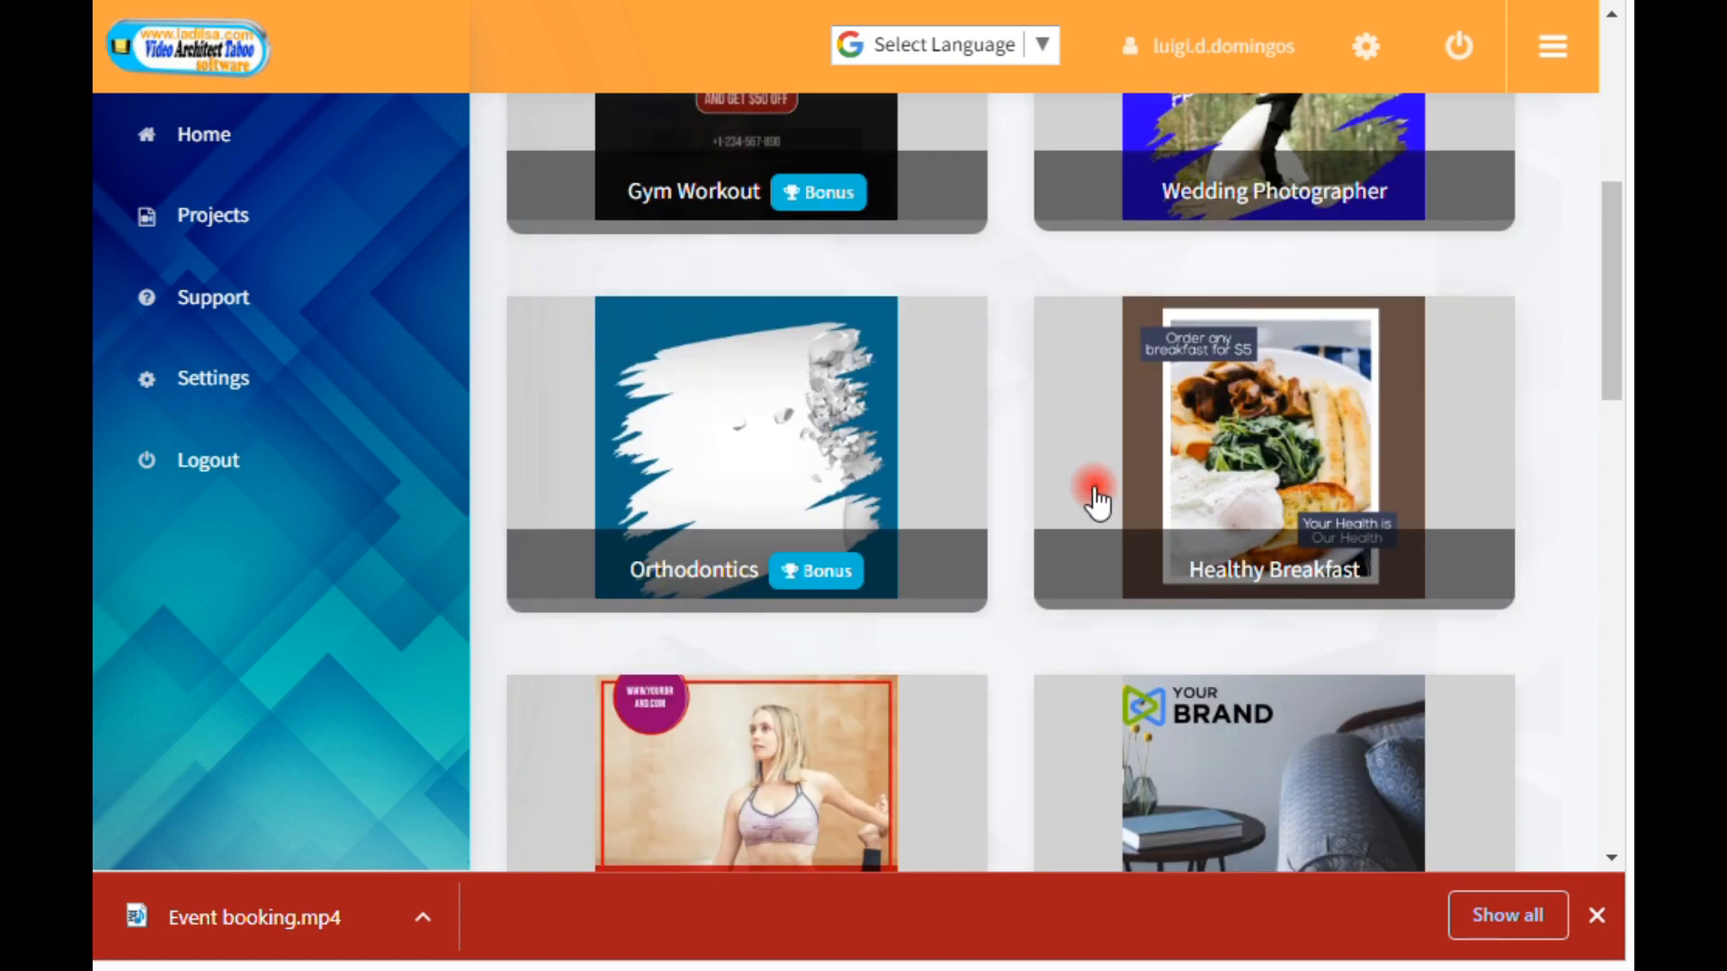
{"action": "scroll", "coordinate": [1580, 586], "scroll_direction": "down", "scroll_amount": 5}
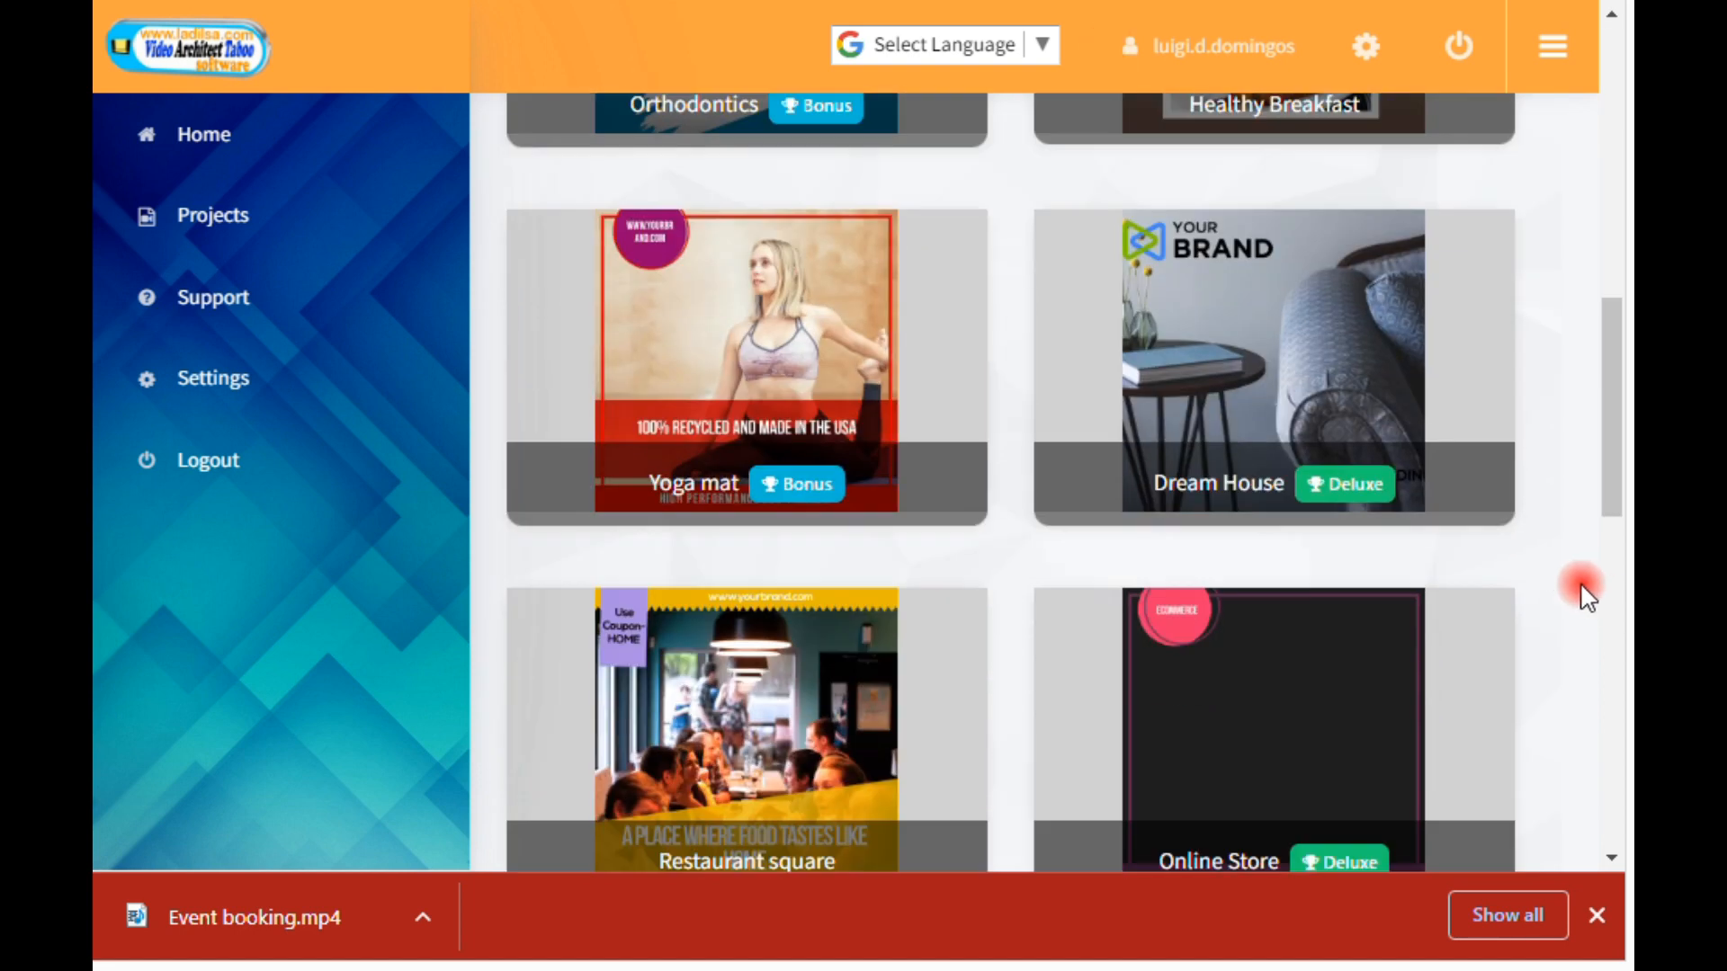
{"action": "scroll", "coordinate": [1583, 594], "scroll_direction": "up", "scroll_amount": 8}
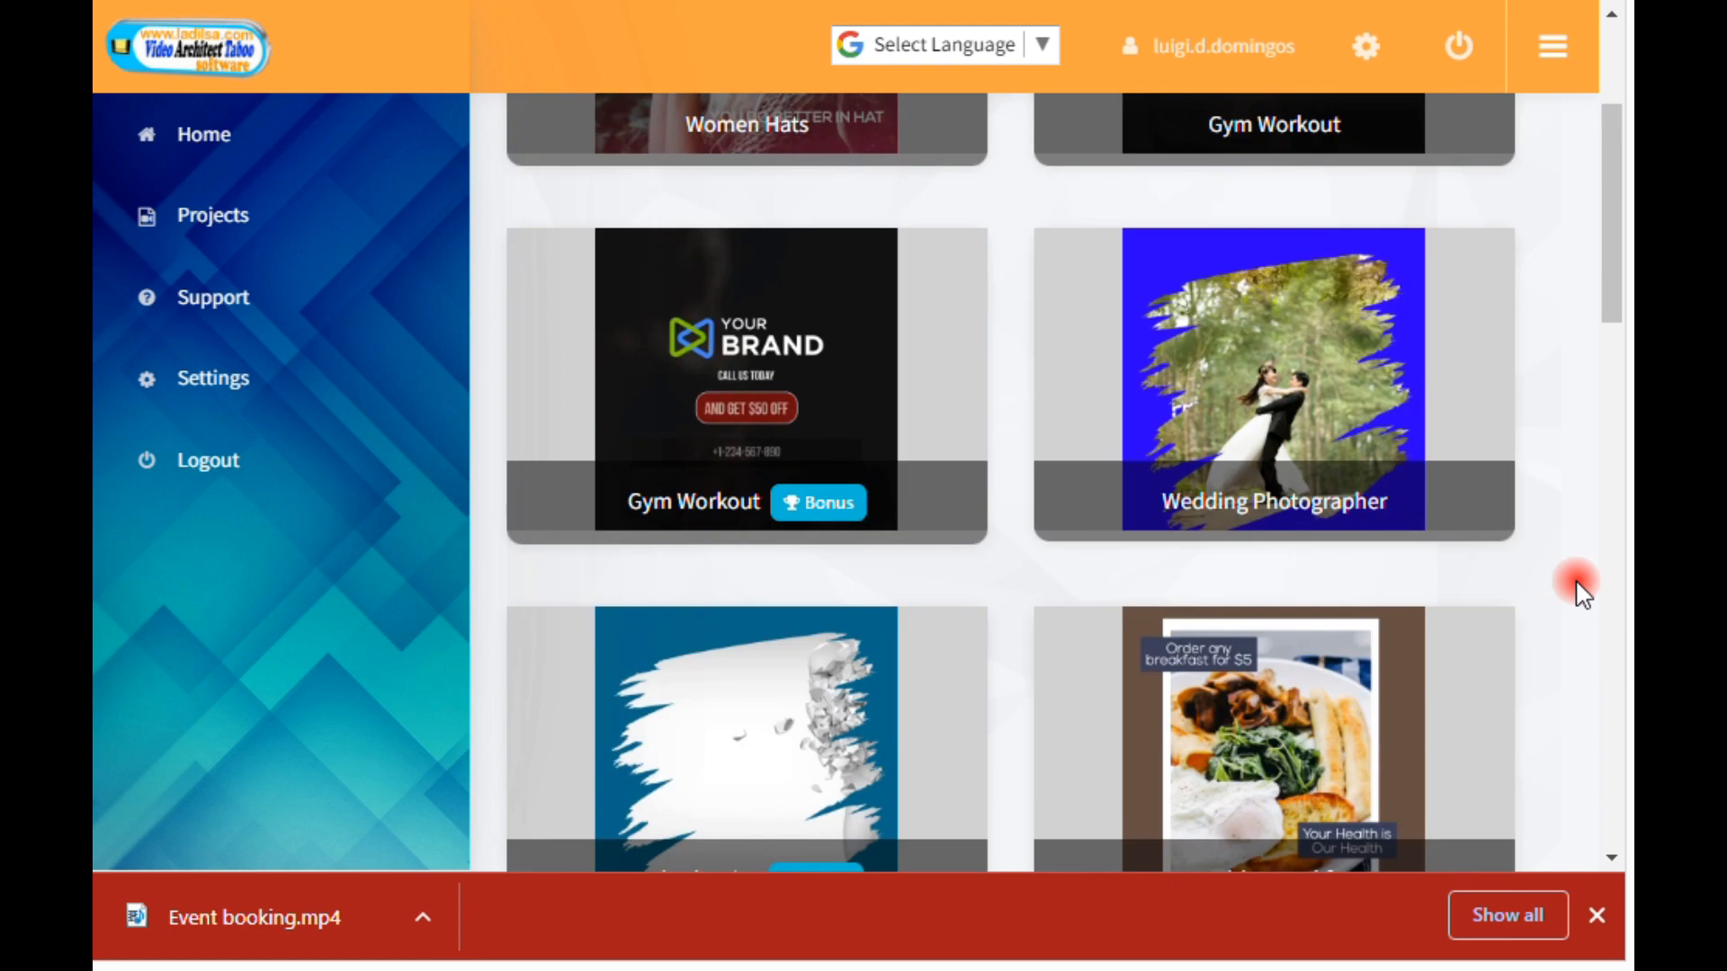
{"action": "scroll", "coordinate": [1581, 589], "scroll_direction": "up", "scroll_amount": 3}
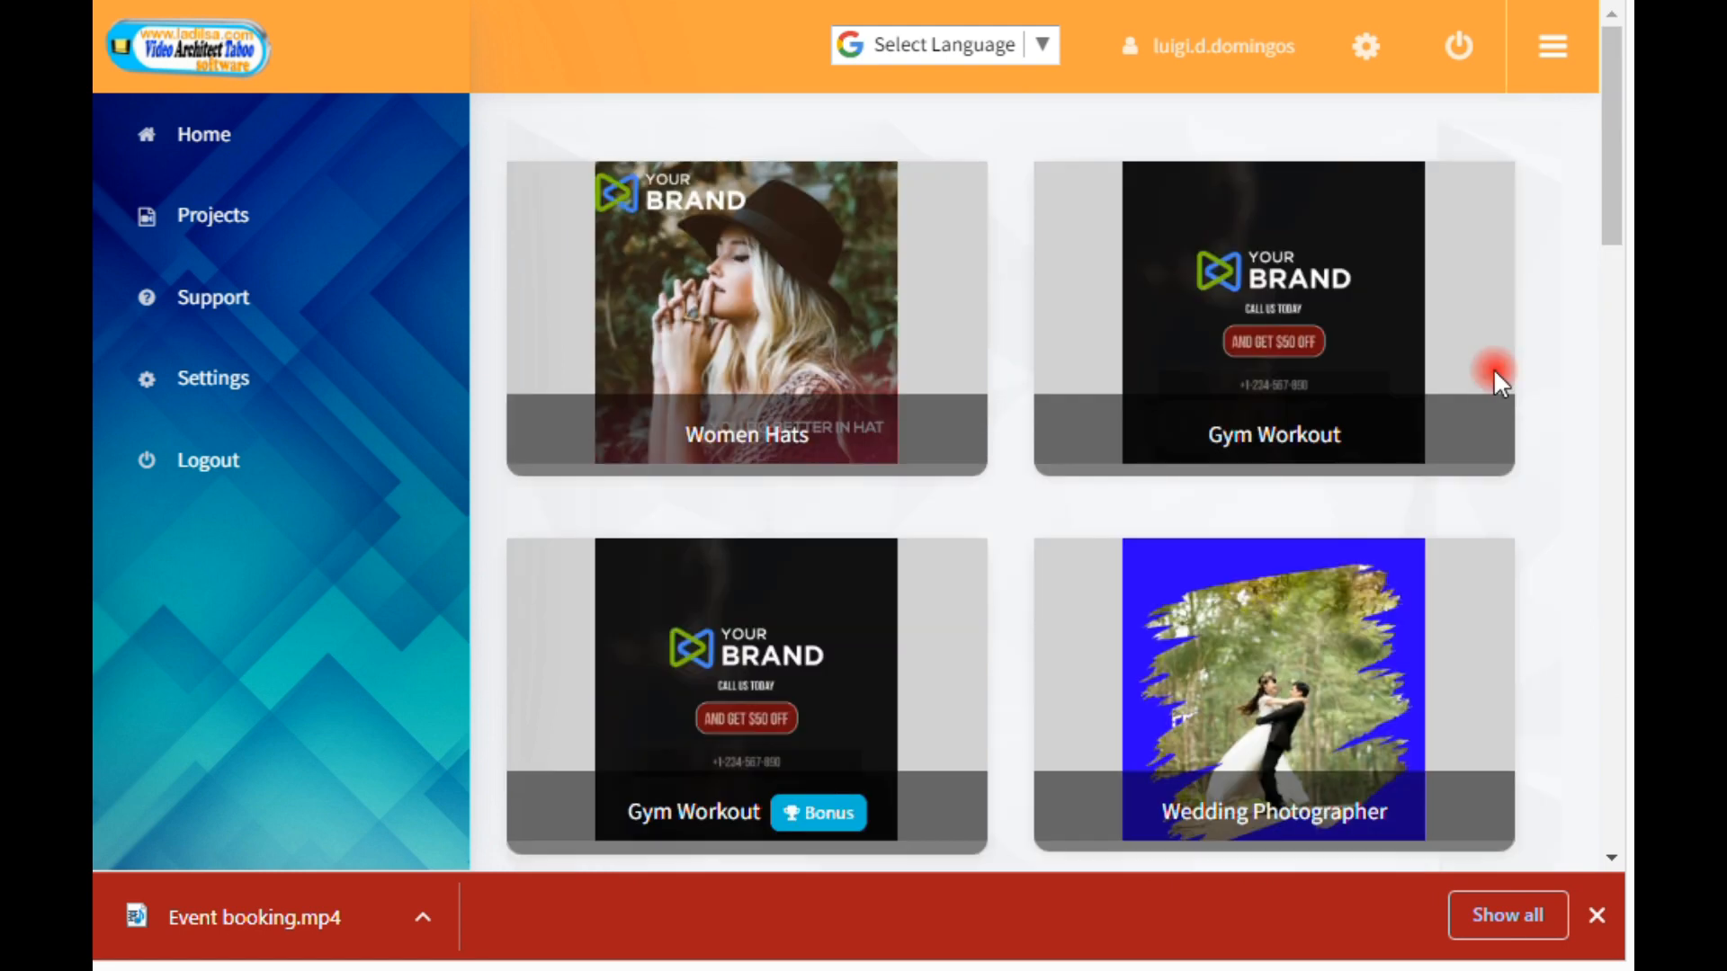
Step: Go to the saved projects and open the Restaurant square project for editing
{"action": "left_click", "coordinate": [233, 225]}
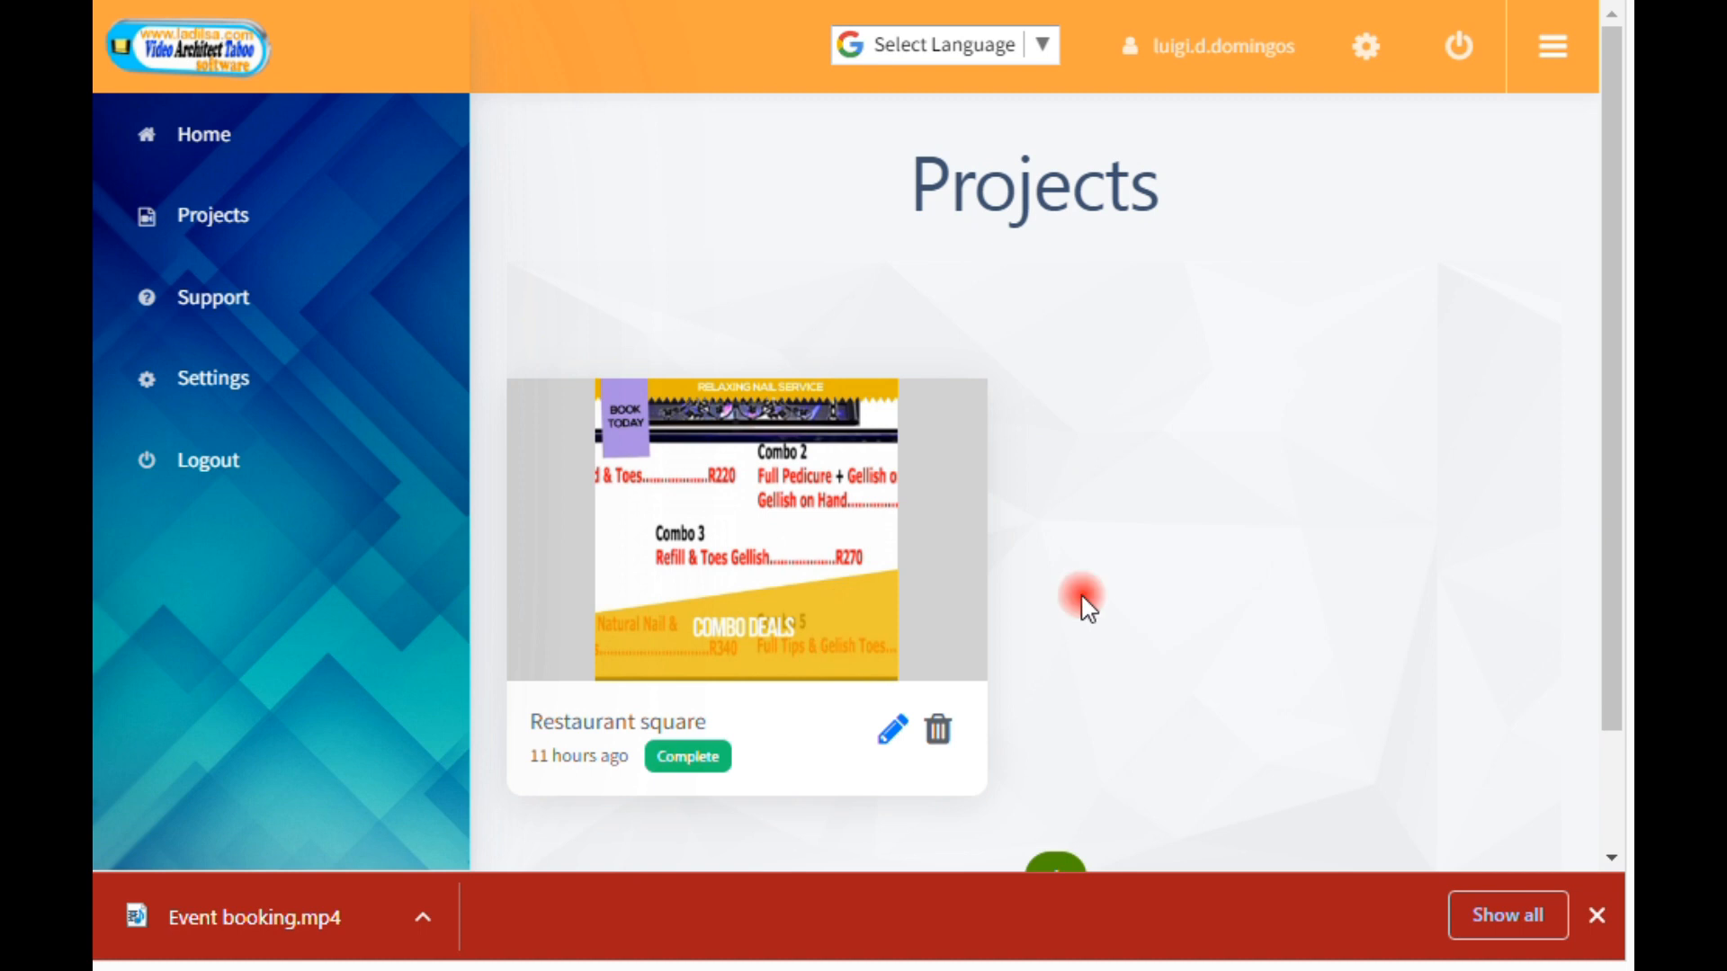
{"action": "scroll", "coordinate": [1166, 602], "scroll_direction": "down", "scroll_amount": 2}
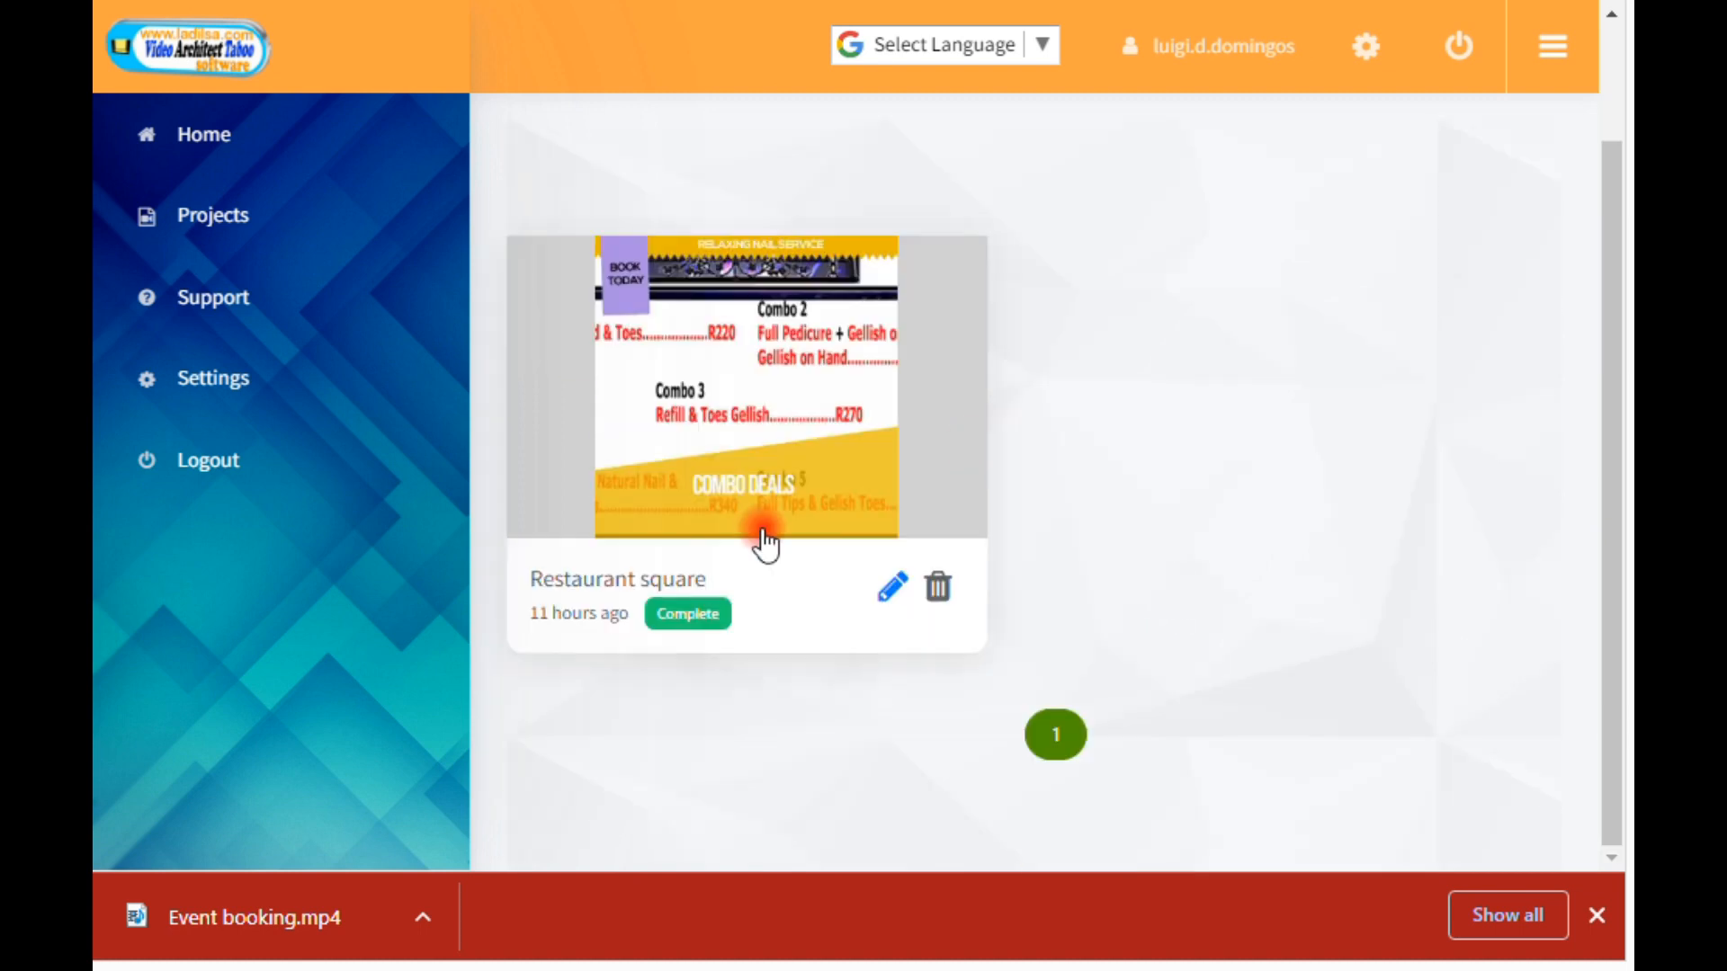
{"action": "left_click", "coordinate": [894, 608]}
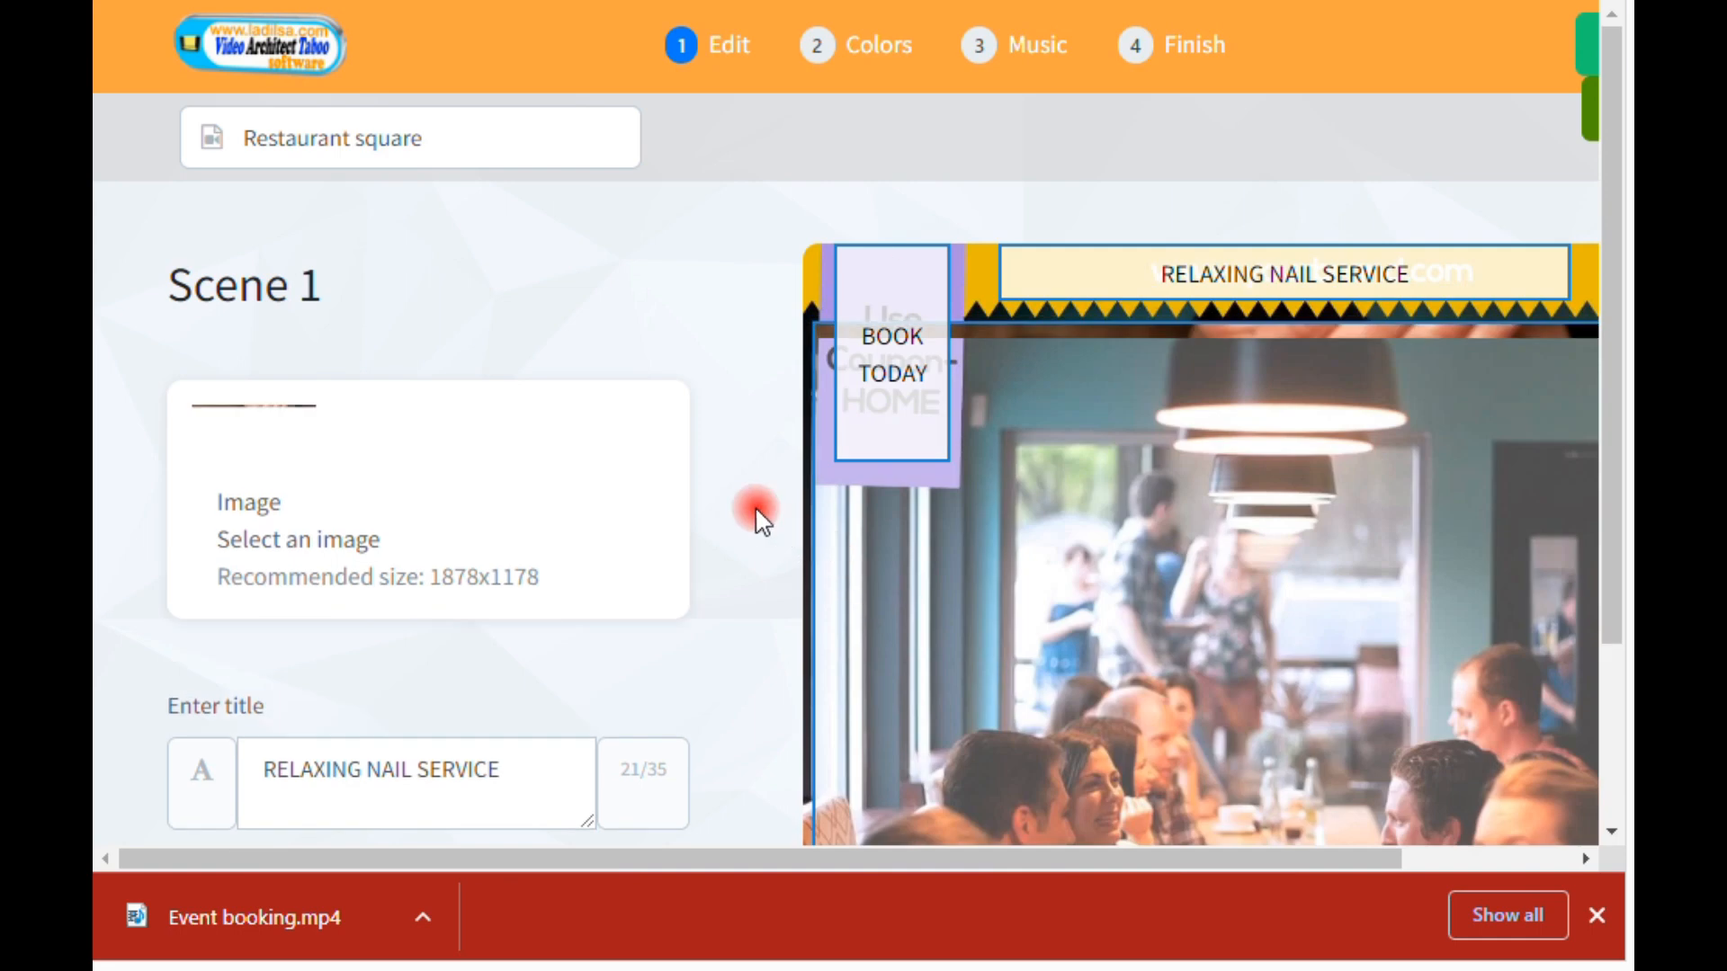
Step: Examine scene 1's image, title texts and preview in the Restaurant square project
{"action": "scroll", "coordinate": [761, 517], "scroll_direction": "down", "scroll_amount": 1}
{"action": "scroll", "coordinate": [763, 522], "scroll_direction": "down", "scroll_amount": 1}
{"action": "scroll", "coordinate": [763, 522], "scroll_direction": "up", "scroll_amount": 2}
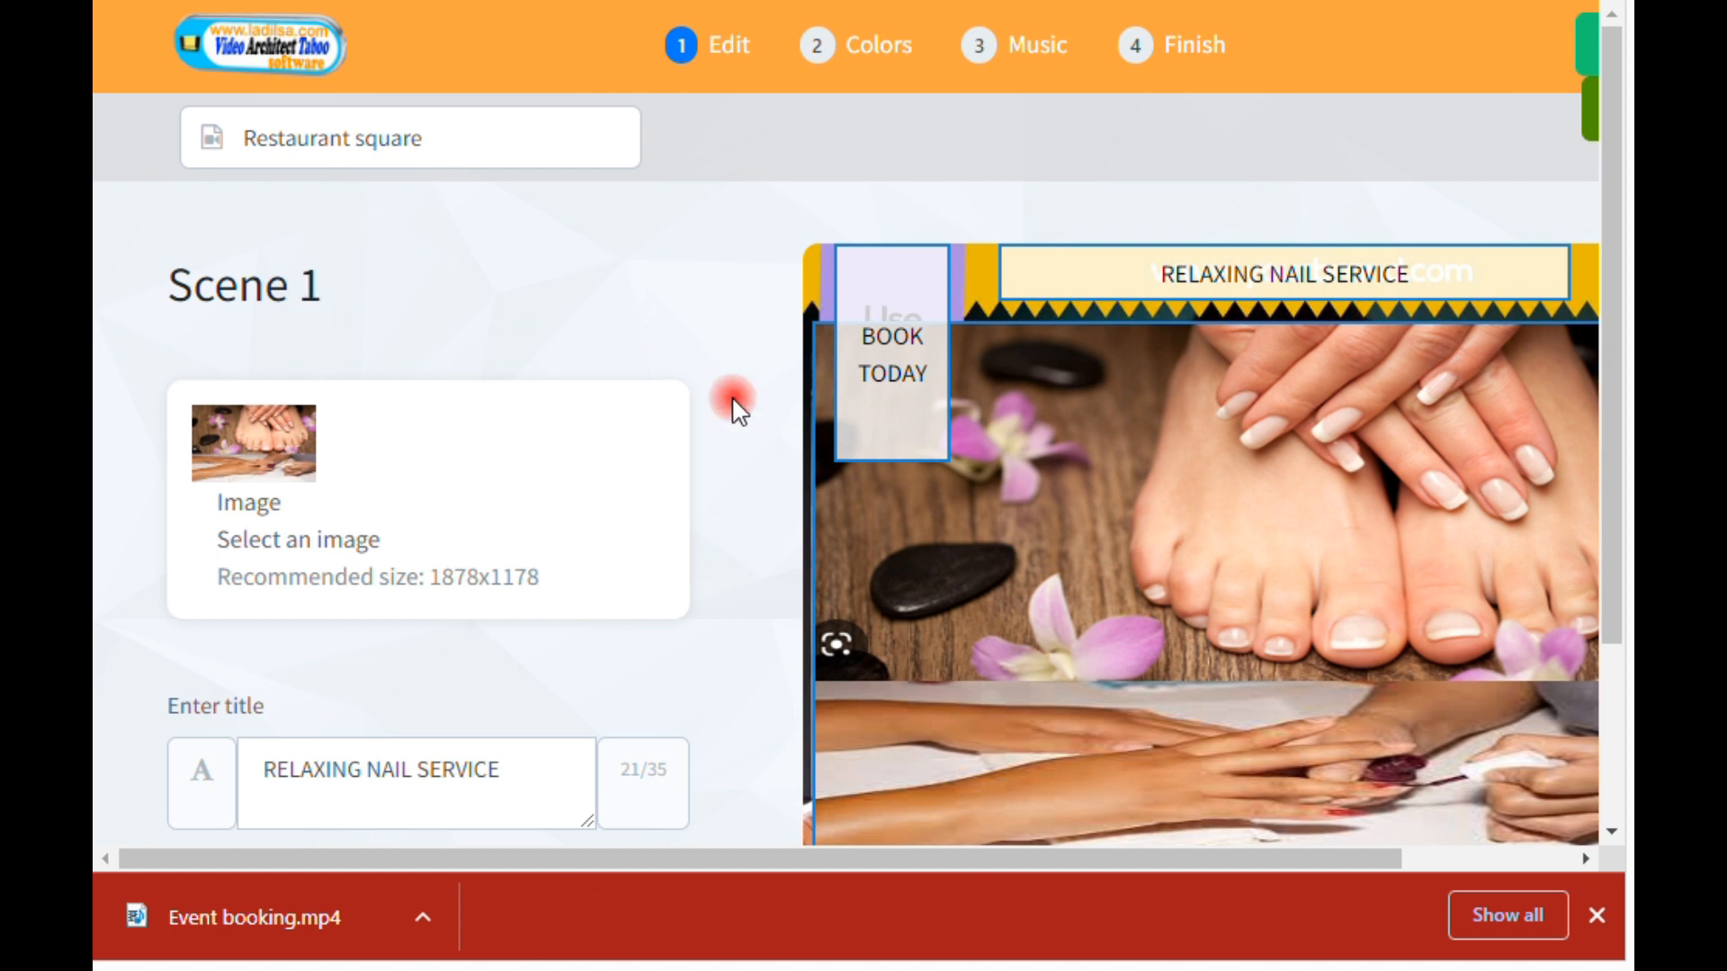
{"action": "scroll", "coordinate": [729, 405], "scroll_direction": "down", "scroll_amount": 3}
{"action": "scroll", "coordinate": [706, 404], "scroll_direction": "up", "scroll_amount": 1}
{"action": "scroll", "coordinate": [700, 403], "scroll_direction": "up", "scroll_amount": 1}
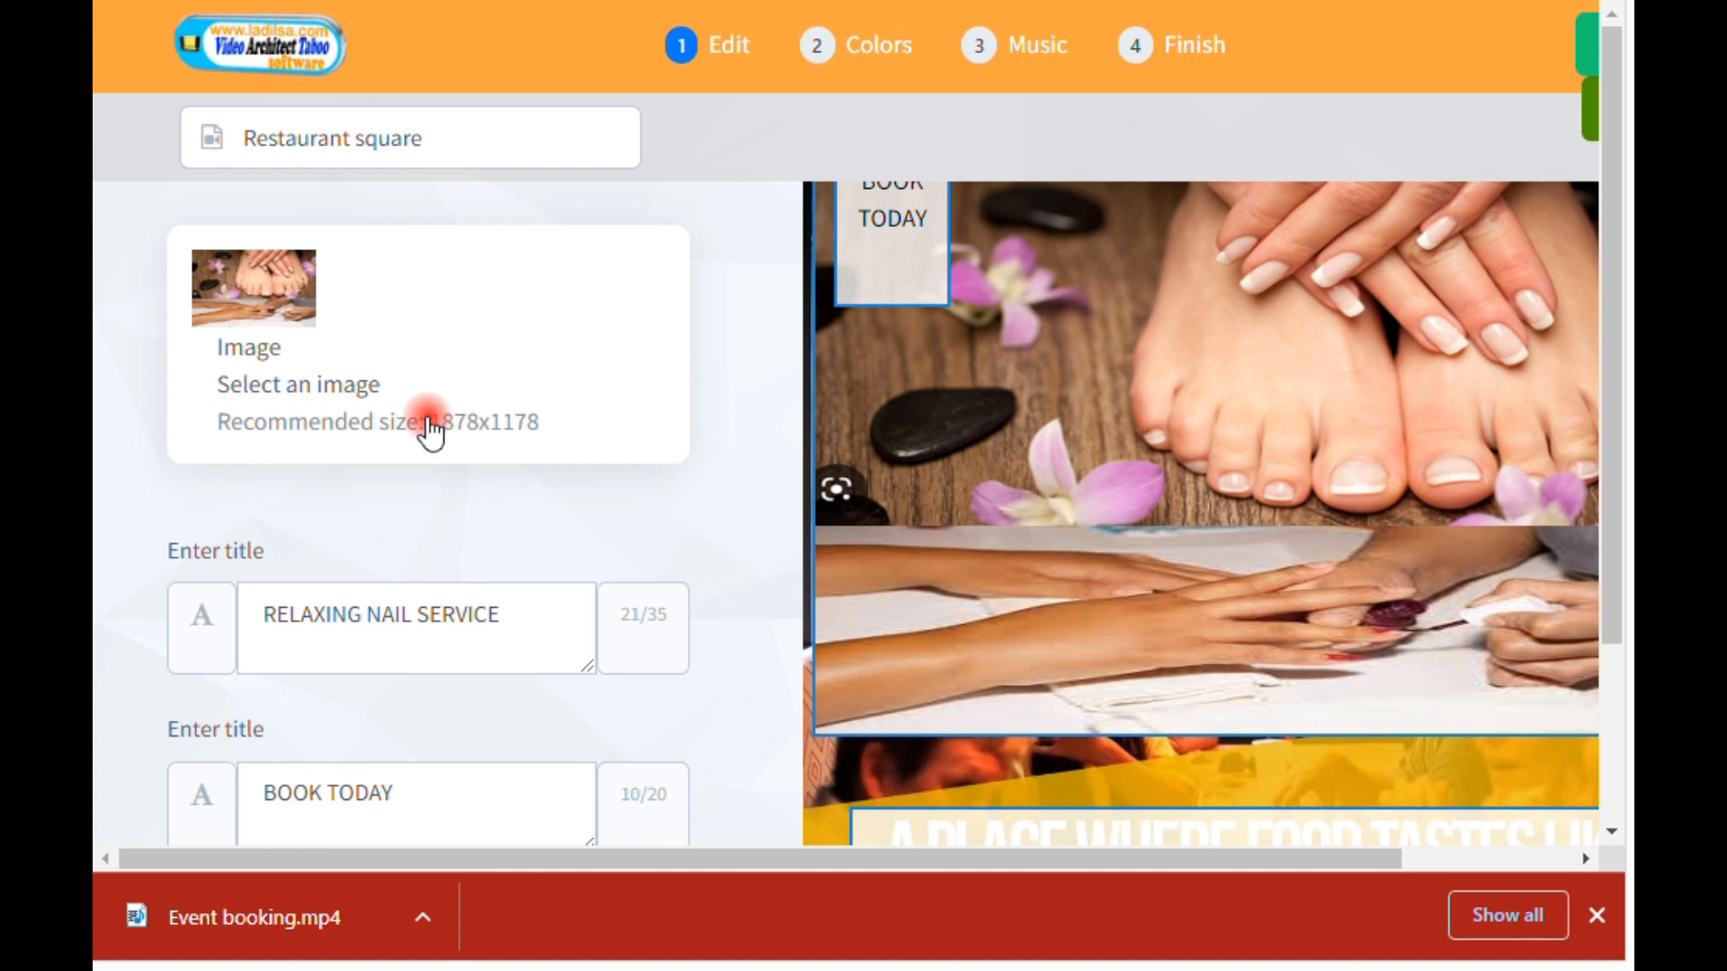
{"action": "scroll", "coordinate": [443, 466], "scroll_direction": "up", "scroll_amount": 3}
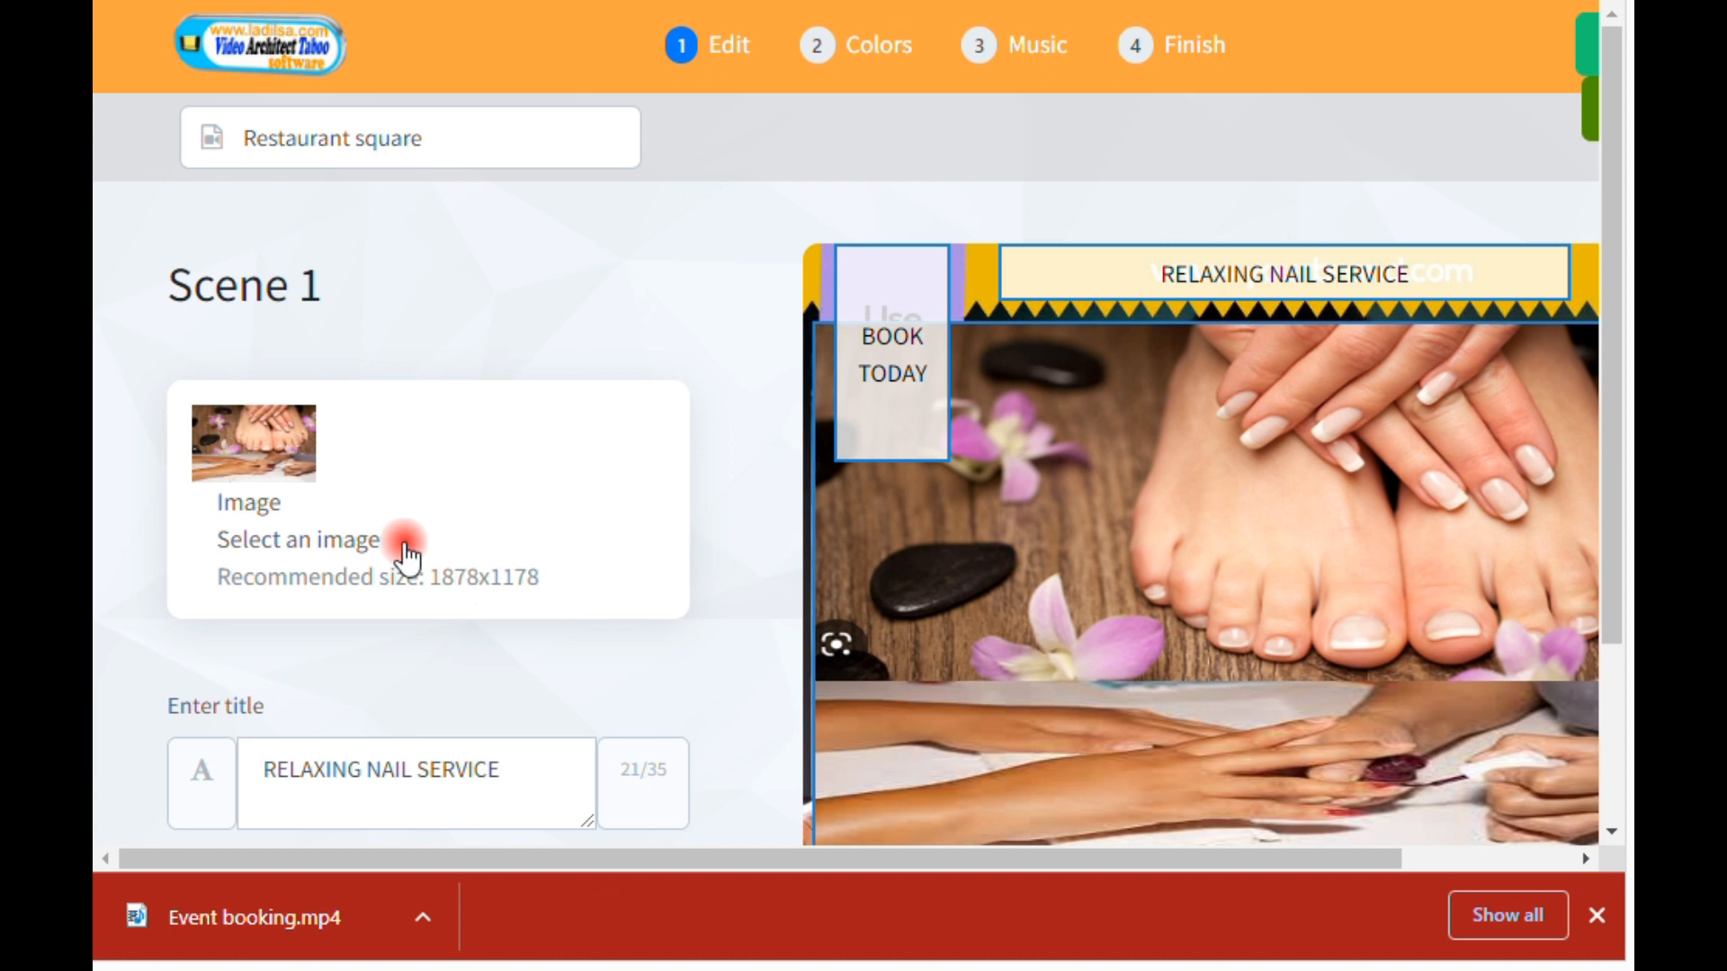
Step: Look through the My Library images available for scene 1 and close the image selection without choosing one
{"action": "left_click", "coordinate": [349, 520]}
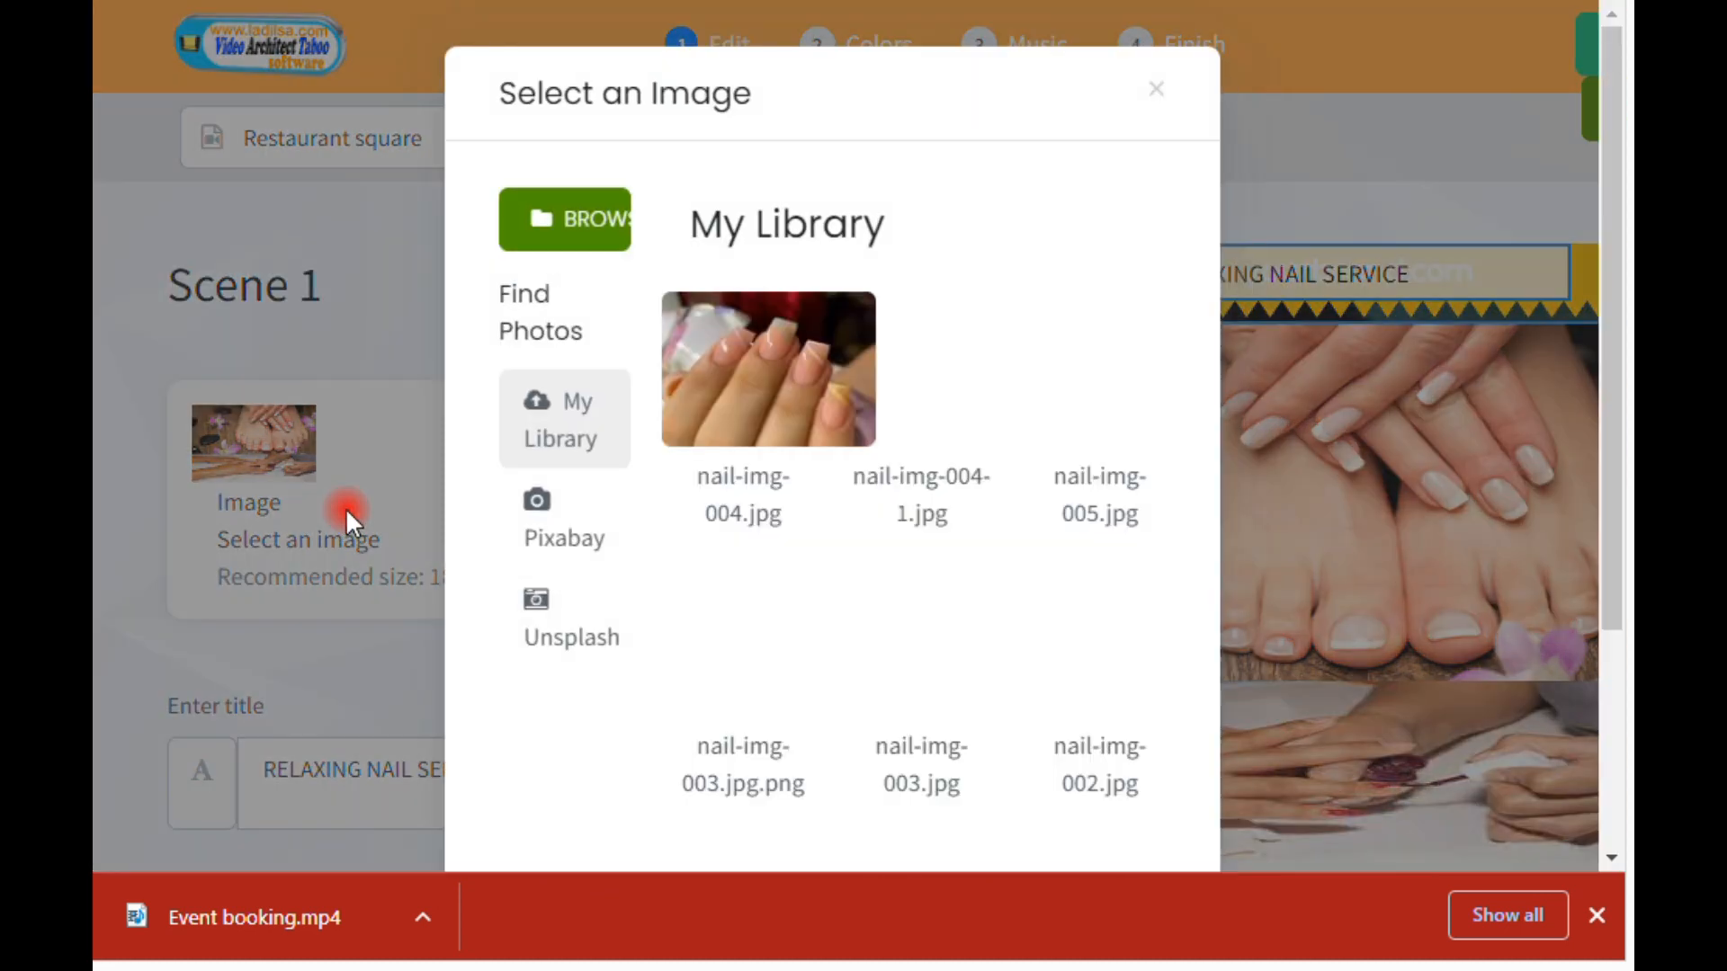
{"action": "left_click", "coordinate": [550, 455]}
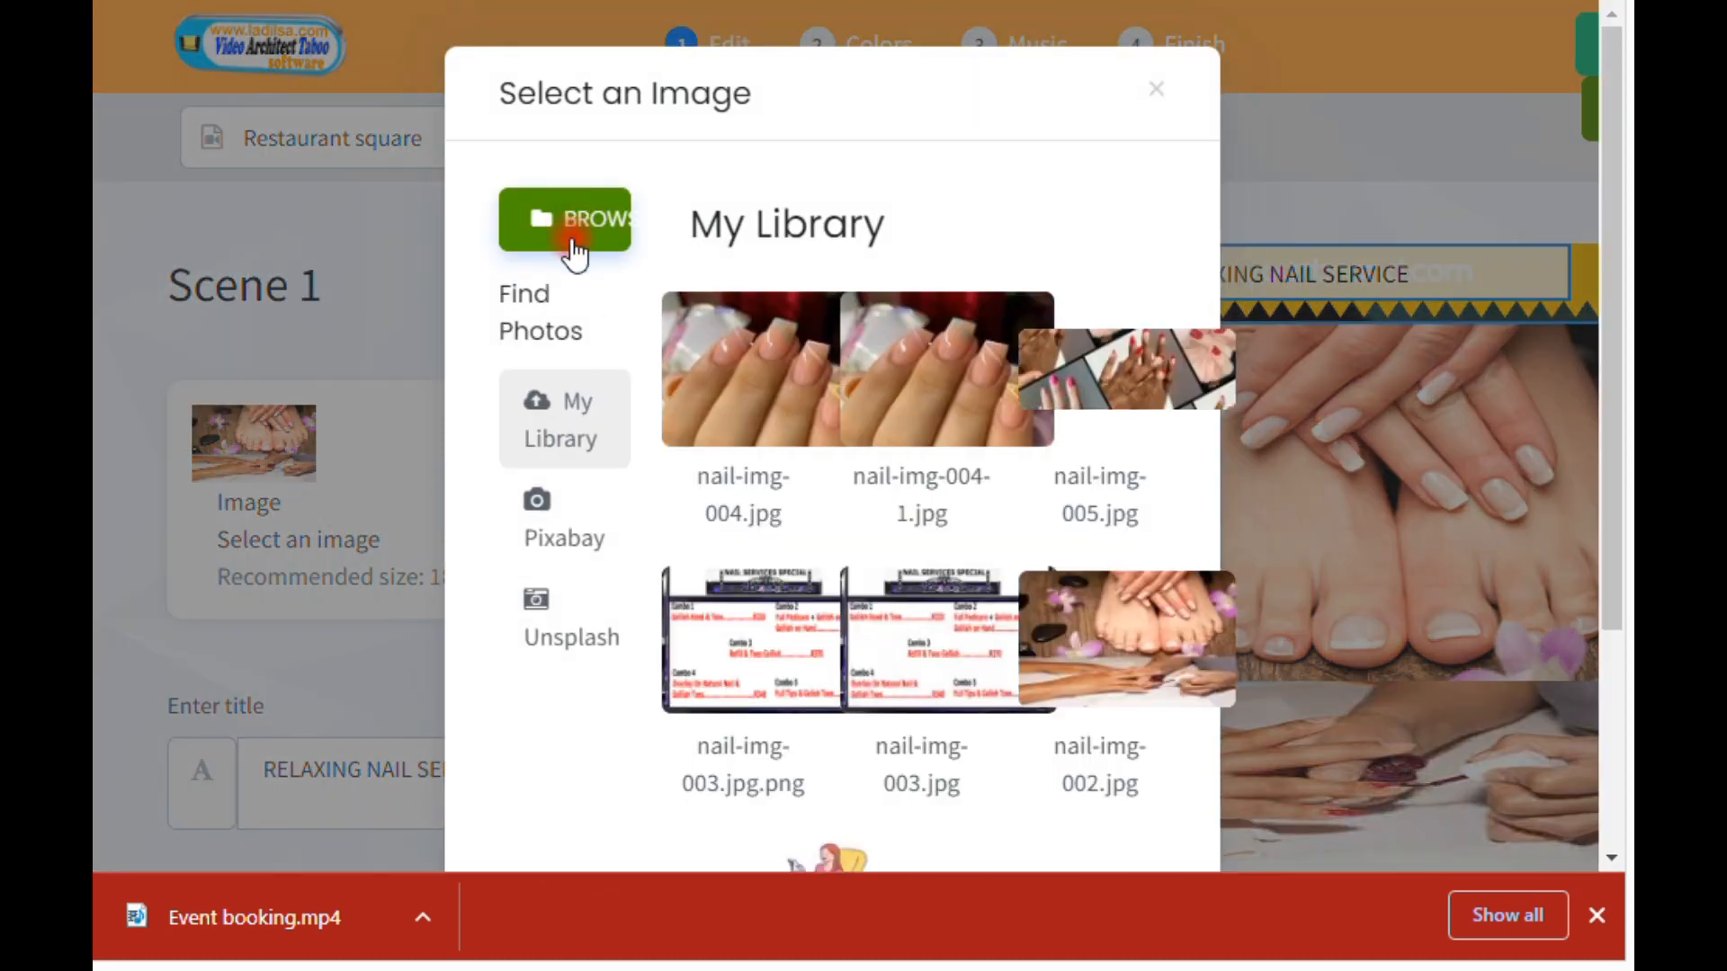
{"action": "scroll", "coordinate": [925, 360], "scroll_direction": "down", "scroll_amount": 3}
{"action": "scroll", "coordinate": [925, 443], "scroll_direction": "up", "scroll_amount": 3}
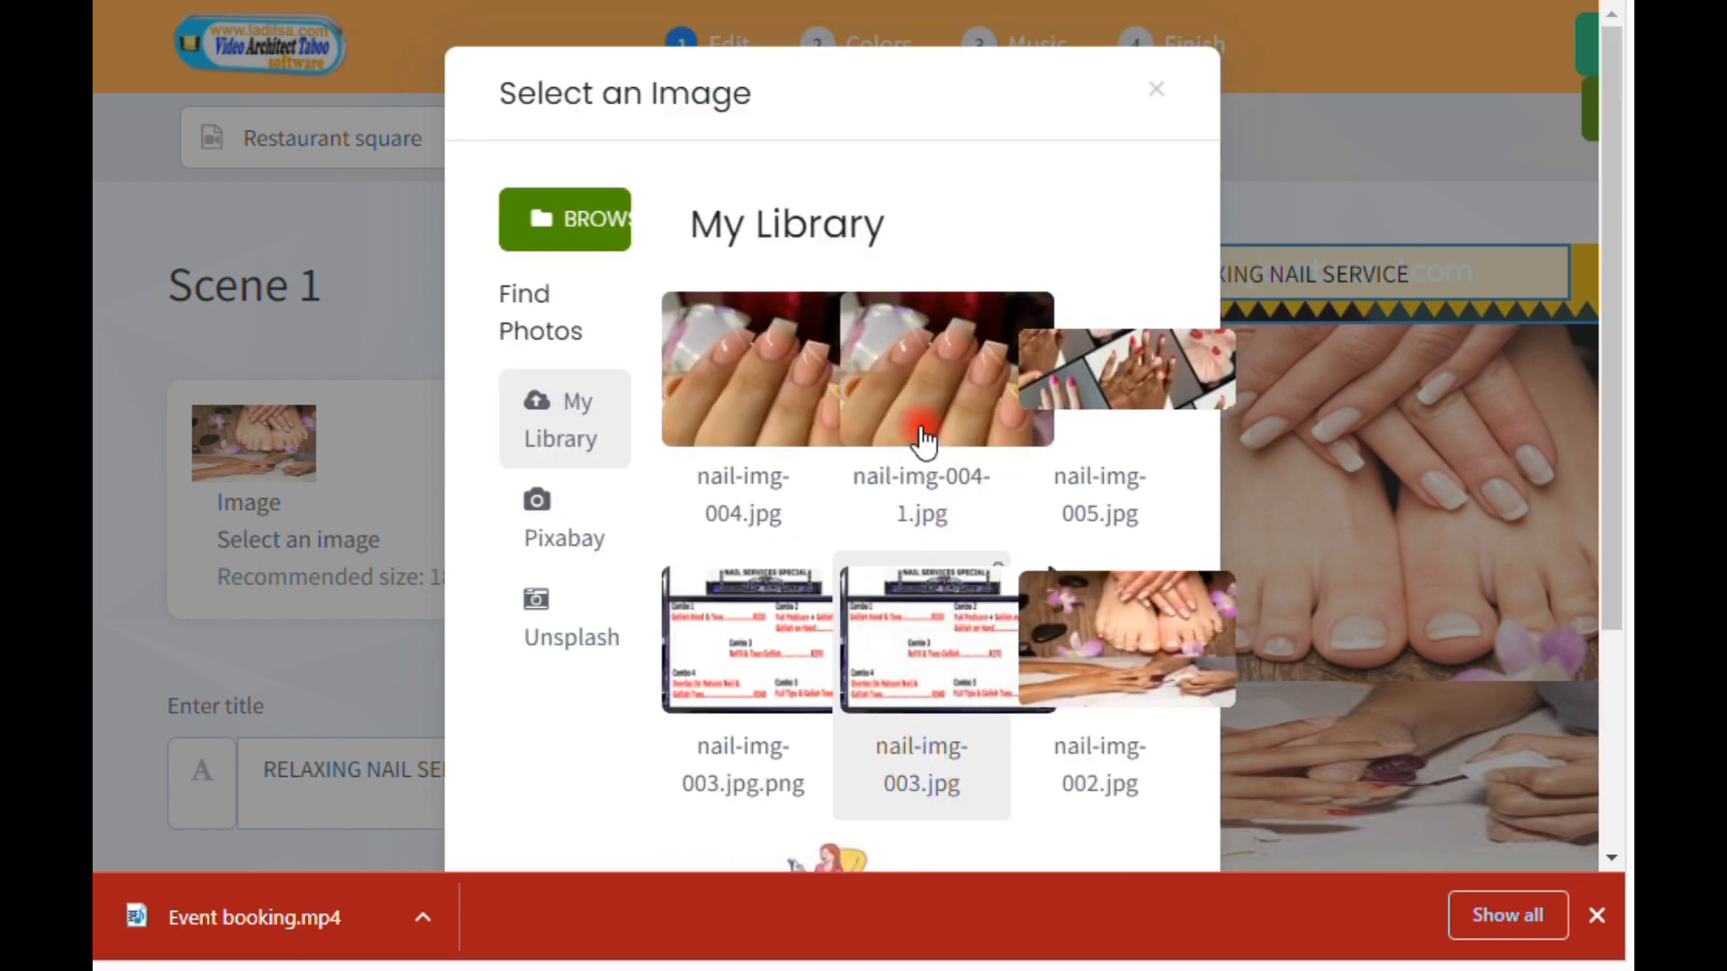
{"action": "scroll", "coordinate": [810, 404], "scroll_direction": "down", "scroll_amount": 2}
{"action": "scroll", "coordinate": [926, 386], "scroll_direction": "up", "scroll_amount": 2}
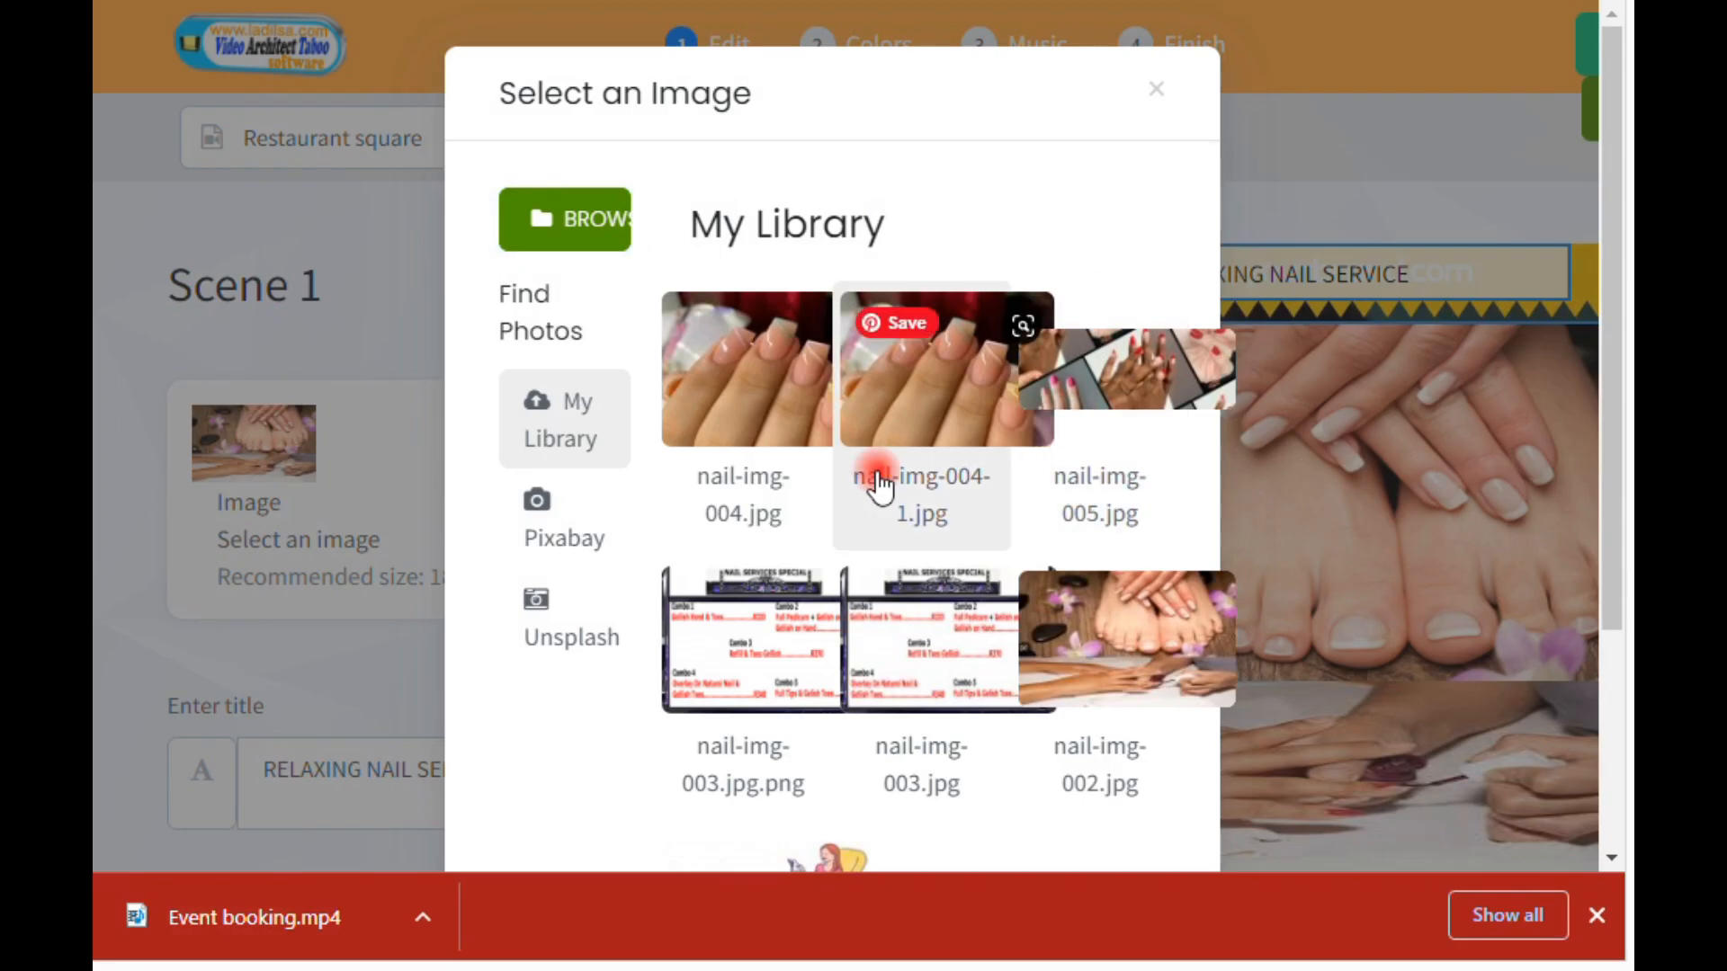
{"action": "left_click", "coordinate": [1156, 90]}
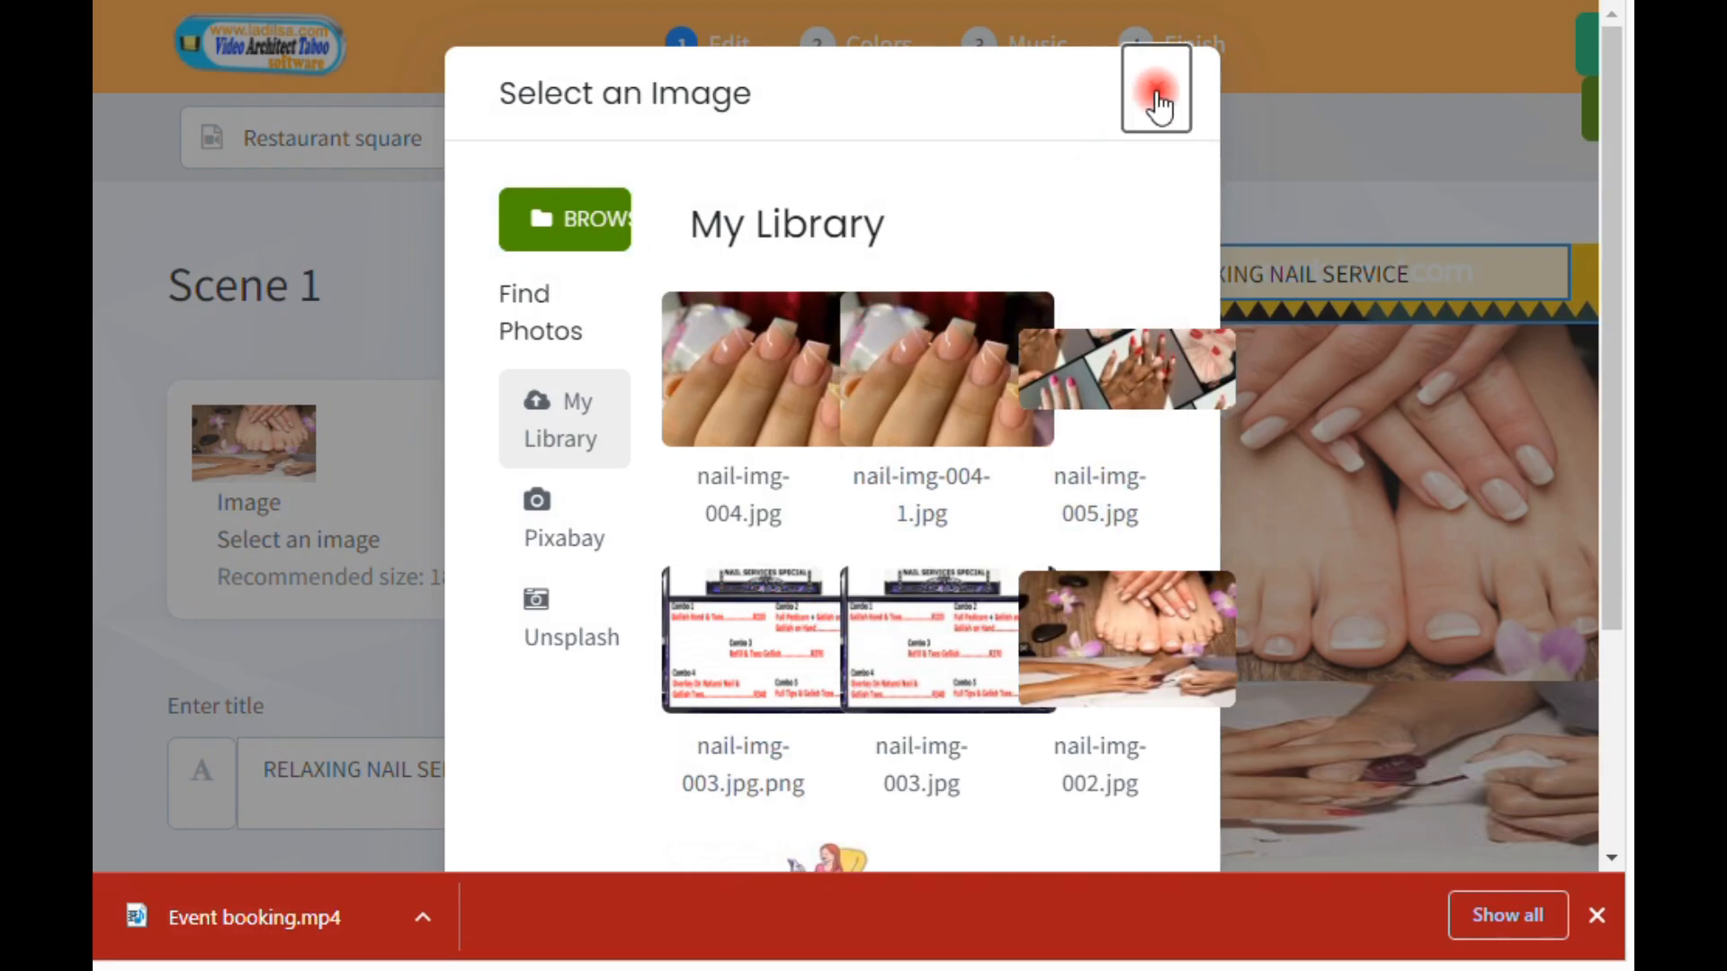
Step: Review scene 1's three title texts without editing them and advance to scene 2
{"action": "scroll", "coordinate": [783, 531], "scroll_direction": "down", "scroll_amount": 3}
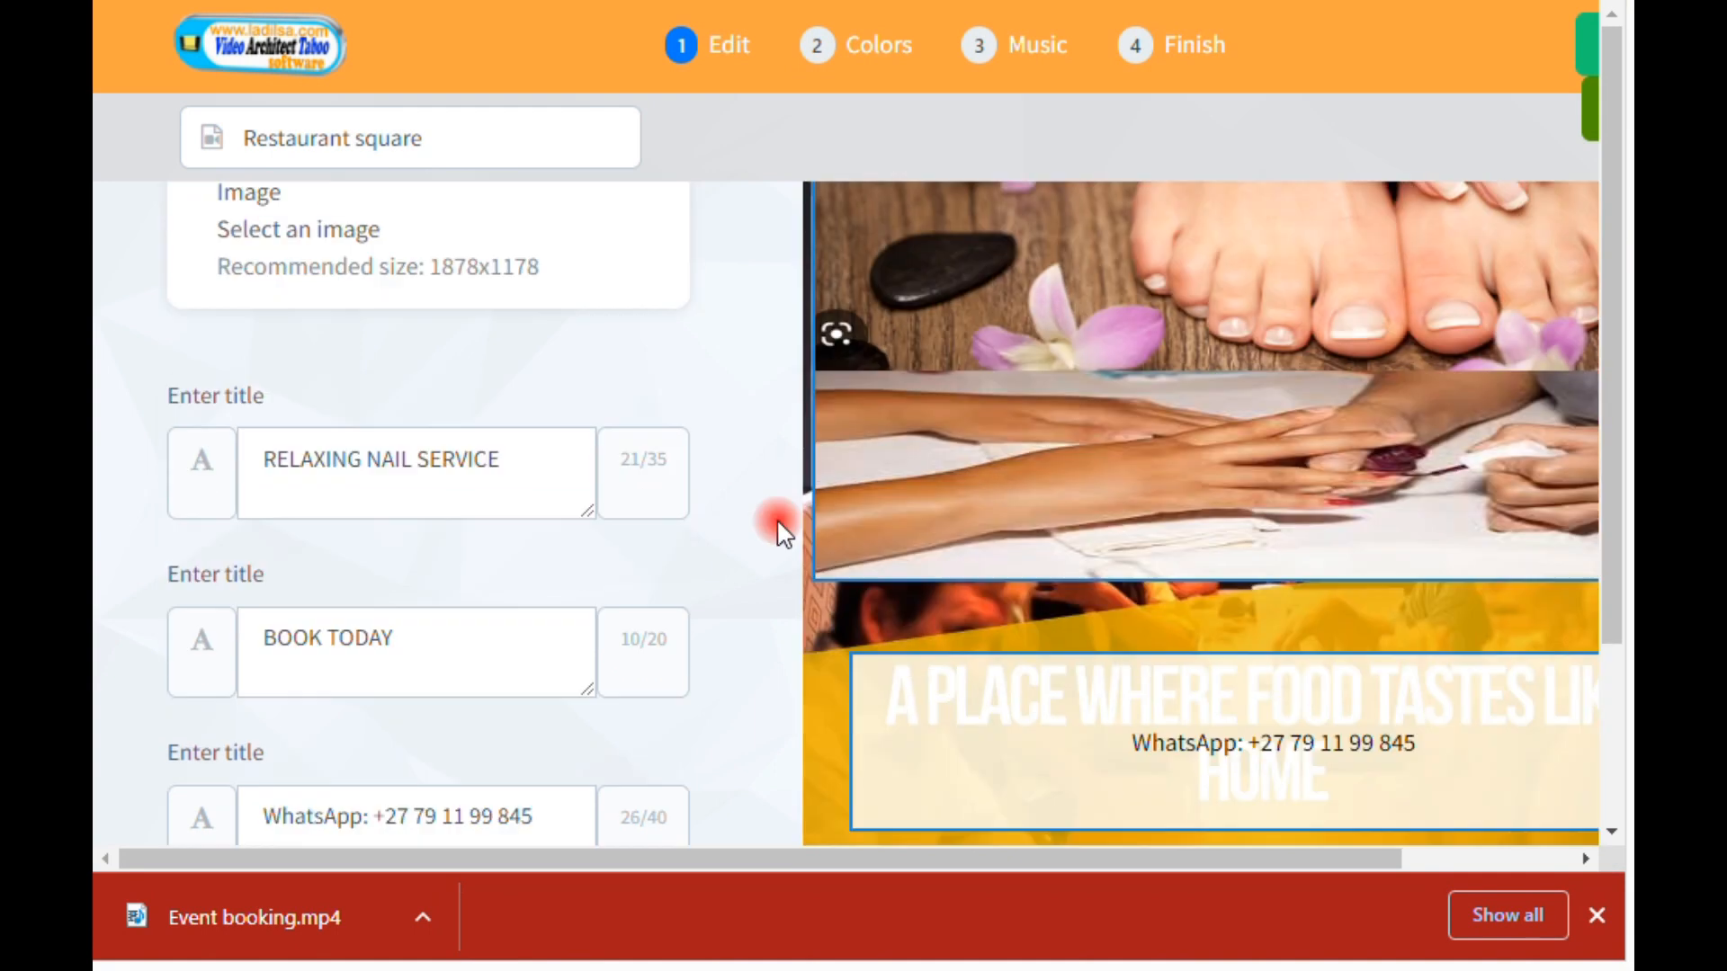
{"action": "left_click", "coordinate": [366, 473]}
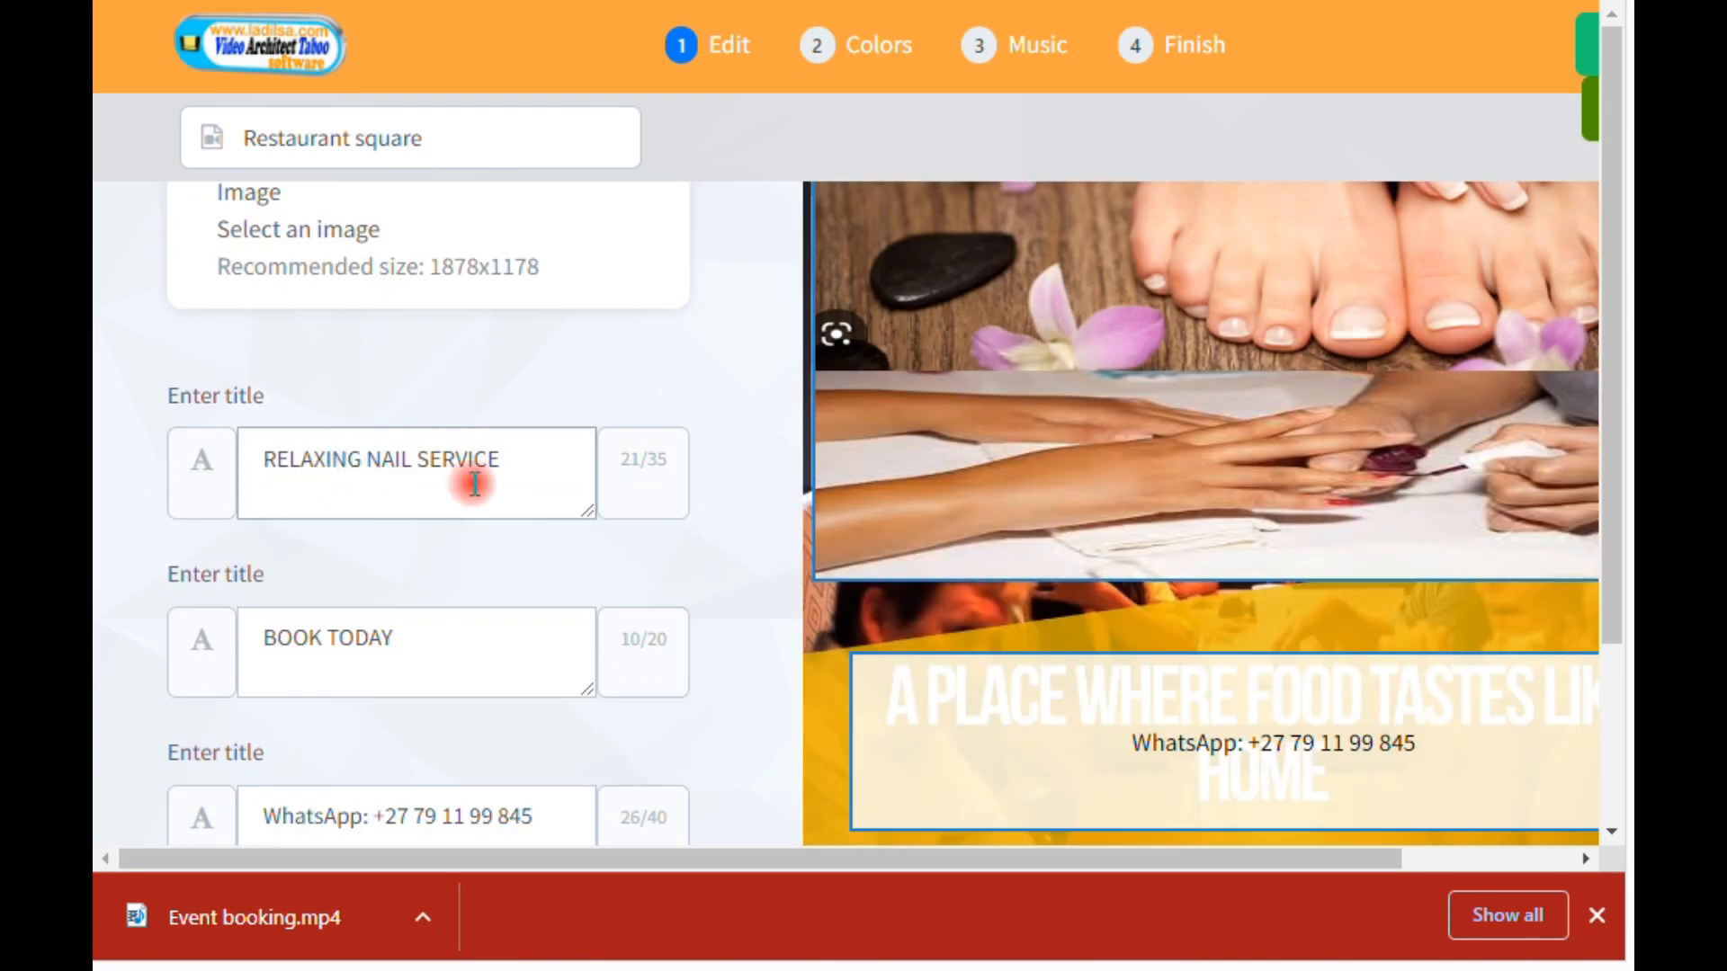
{"action": "left_click", "coordinate": [413, 644]}
{"action": "scroll", "coordinate": [413, 648], "scroll_direction": "down", "scroll_amount": 1}
{"action": "left_click", "coordinate": [443, 727]}
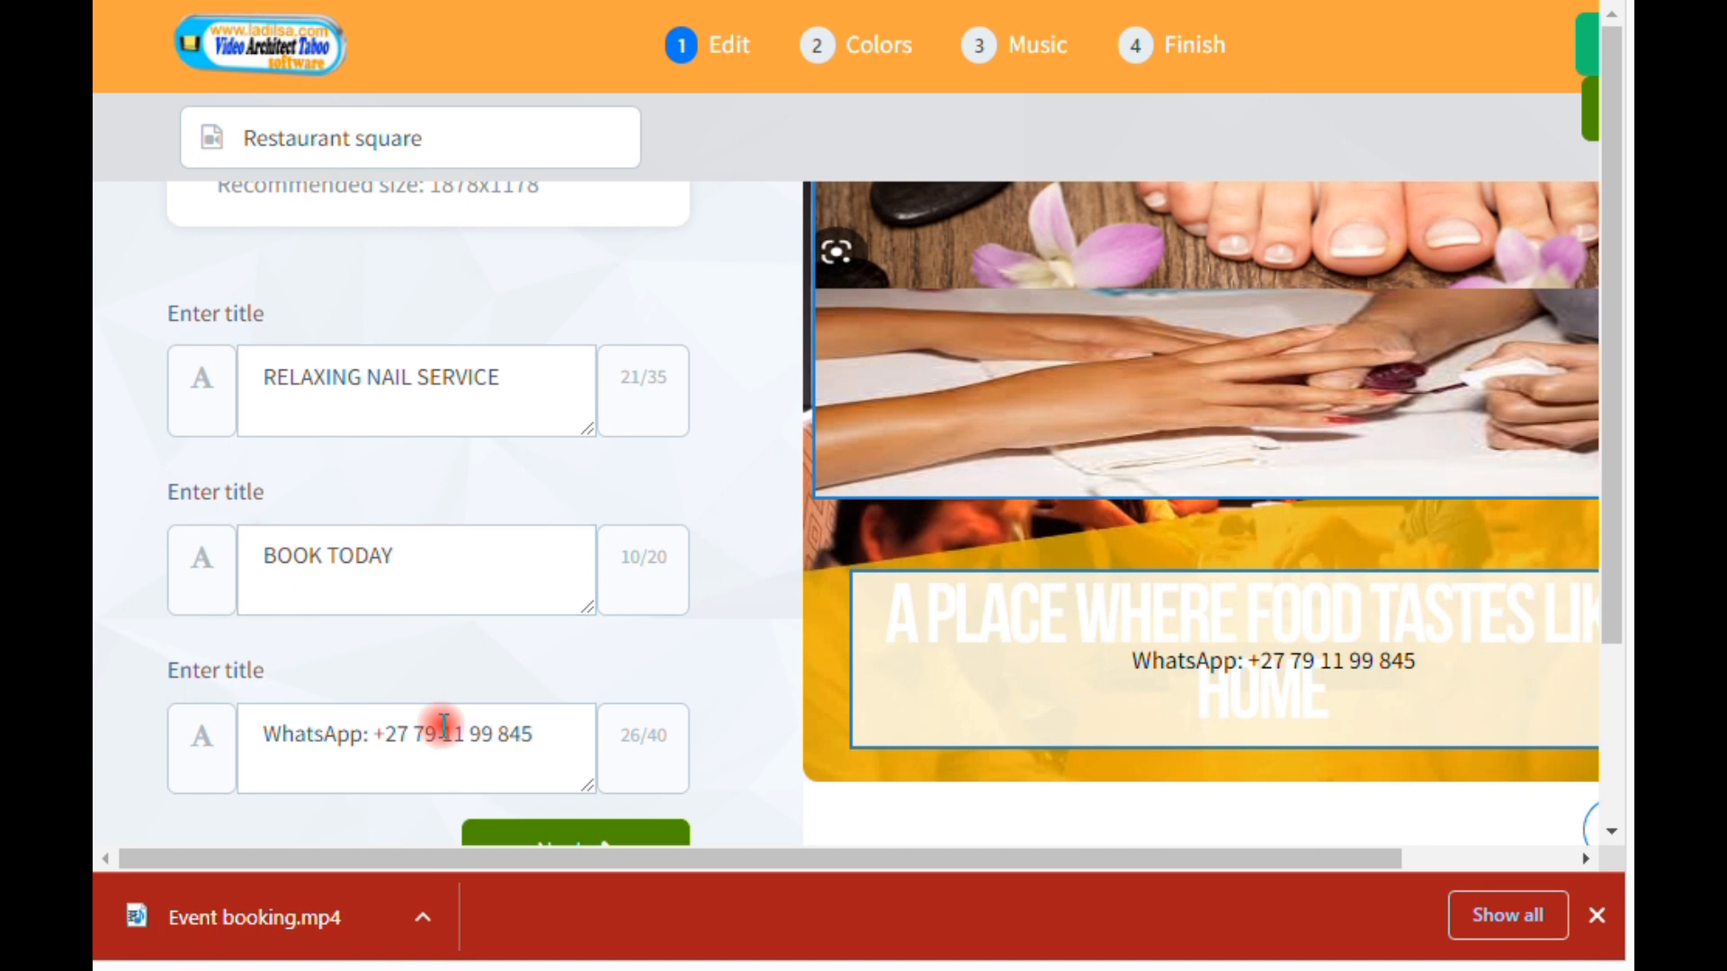
{"action": "scroll", "coordinate": [636, 698], "scroll_direction": "down", "scroll_amount": 3}
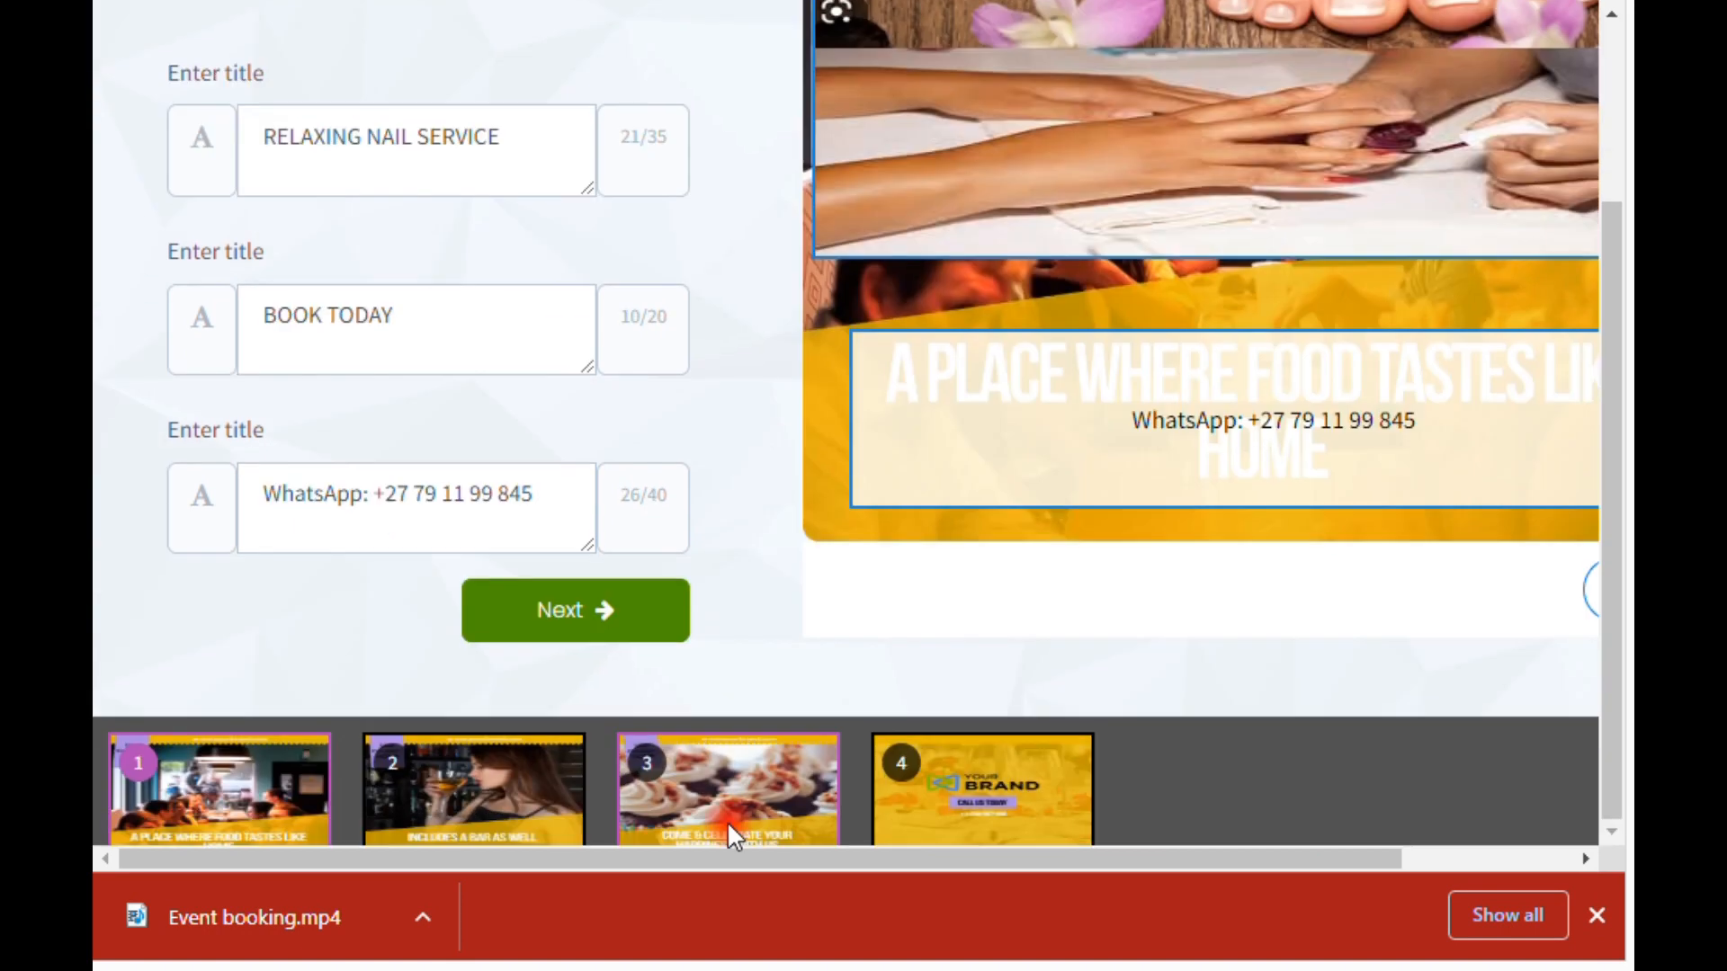
{"action": "left_click", "coordinate": [564, 637]}
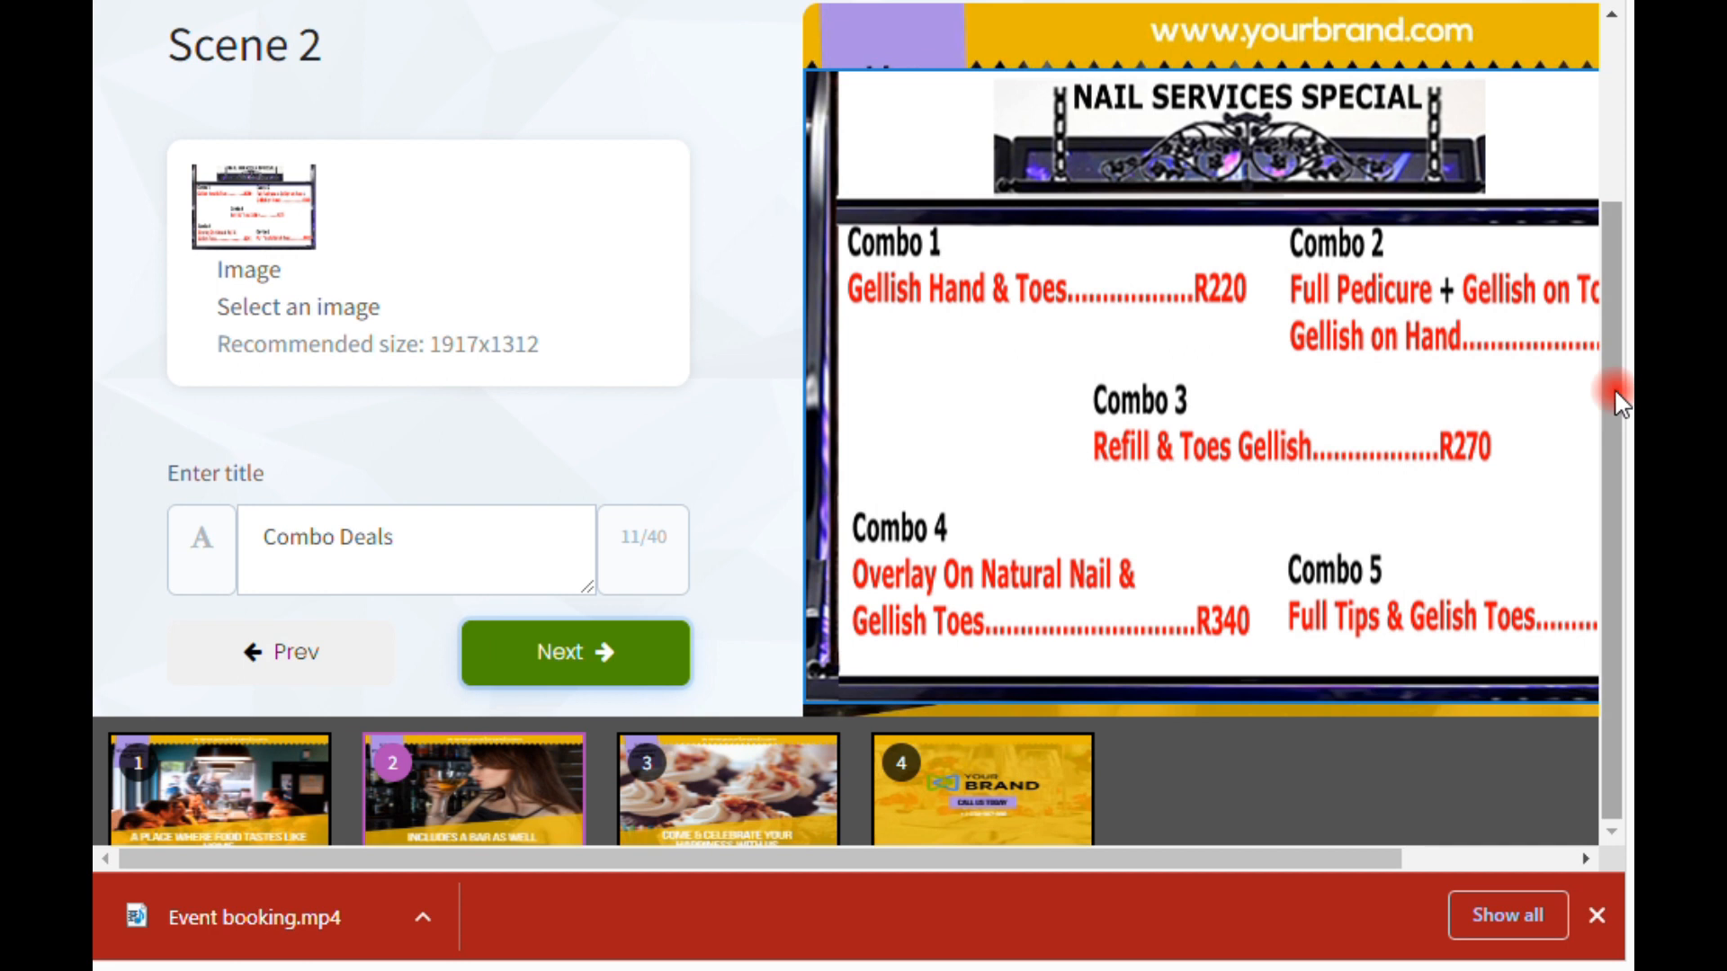
Step: Review scene 2's nail services price image and its Combo Deals title, and advance to scene 3
{"action": "scroll", "coordinate": [1613, 386], "scroll_direction": "up", "scroll_amount": 3}
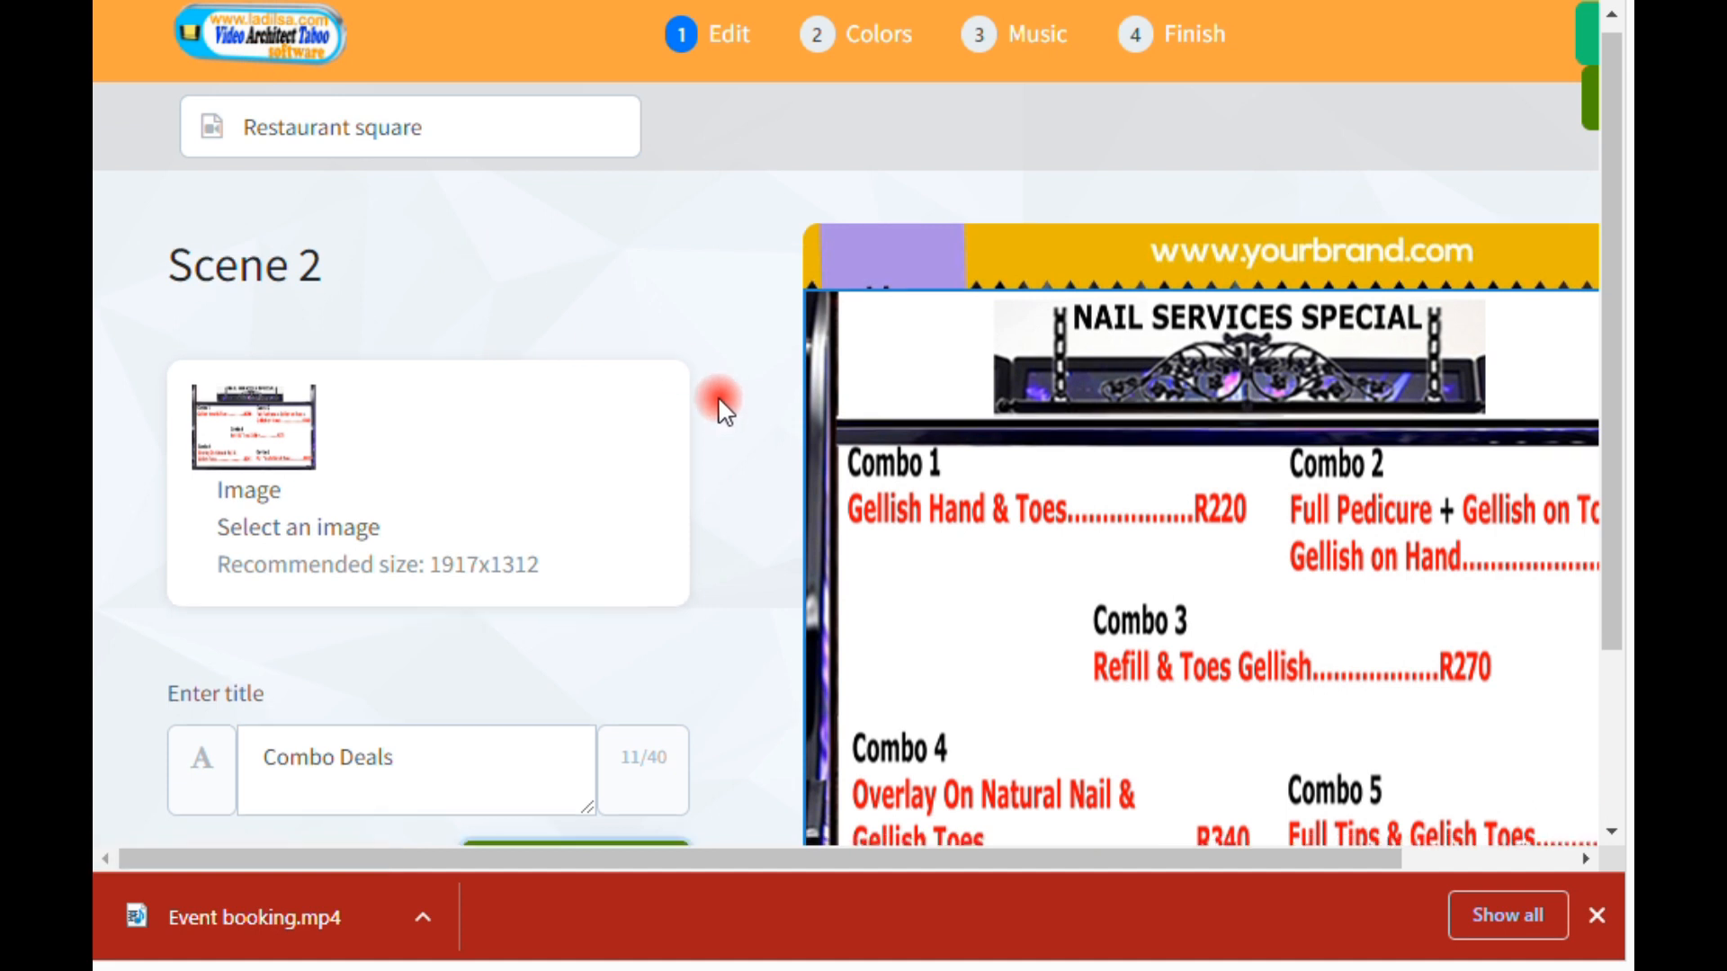
{"action": "scroll", "coordinate": [720, 405], "scroll_direction": "down", "scroll_amount": 3}
{"action": "scroll", "coordinate": [724, 411], "scroll_direction": "up", "scroll_amount": 3}
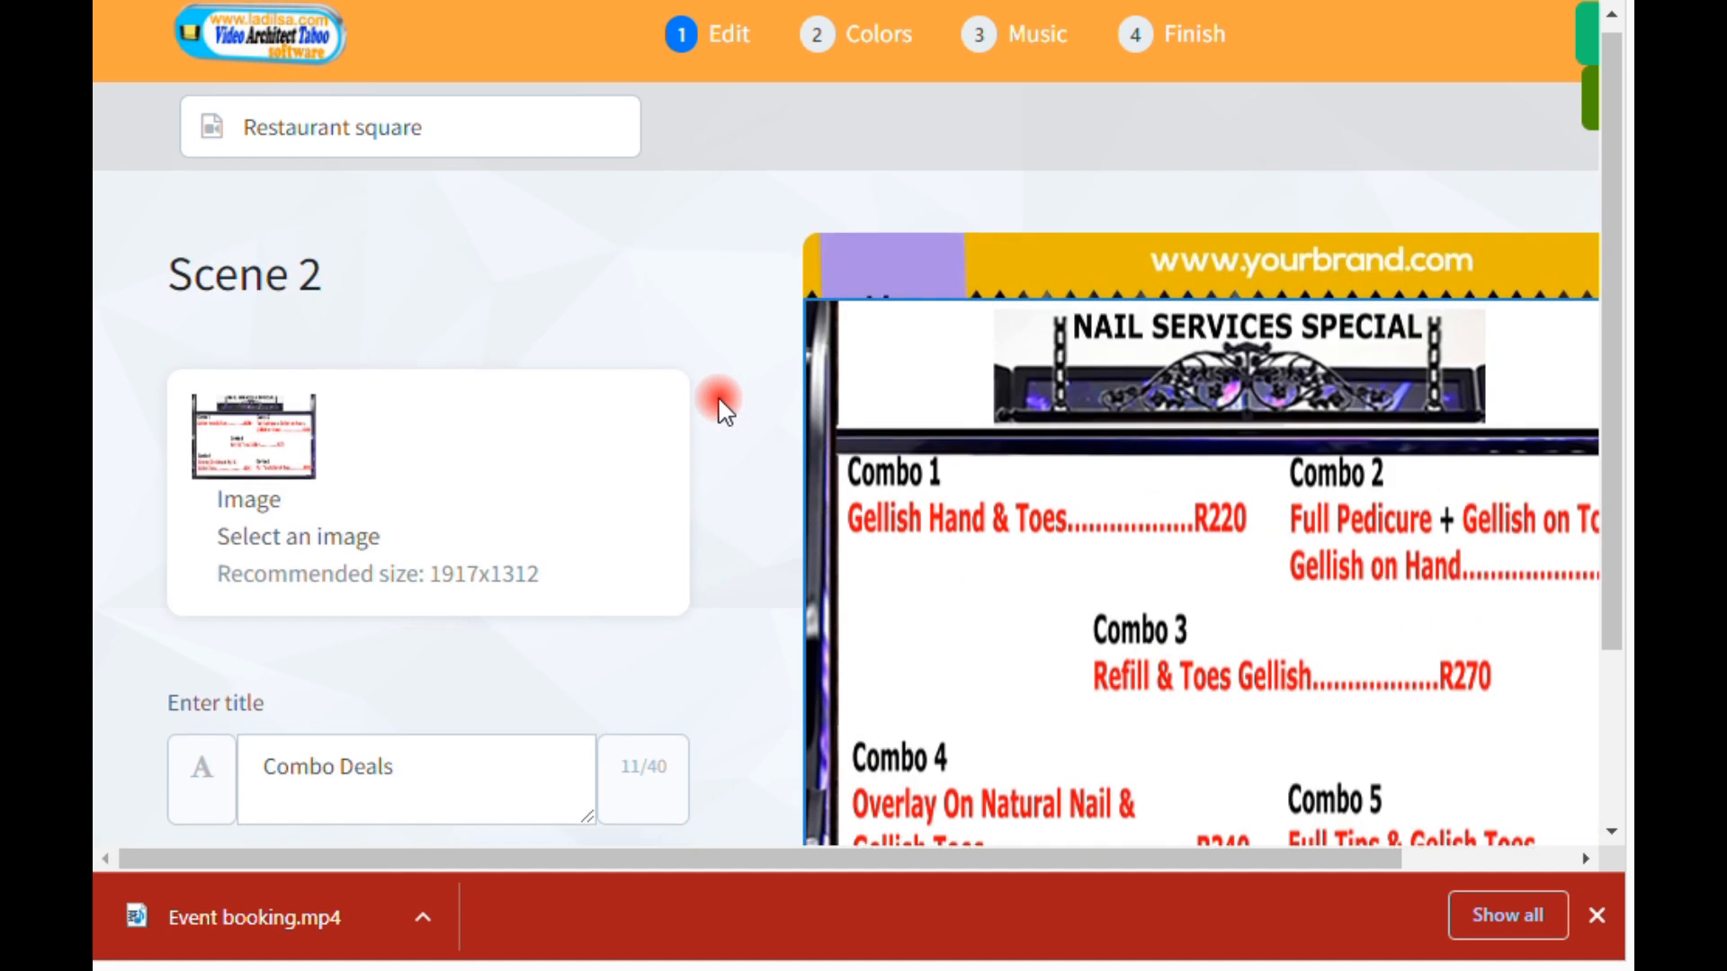
{"action": "scroll", "coordinate": [725, 411], "scroll_direction": "down", "scroll_amount": 2}
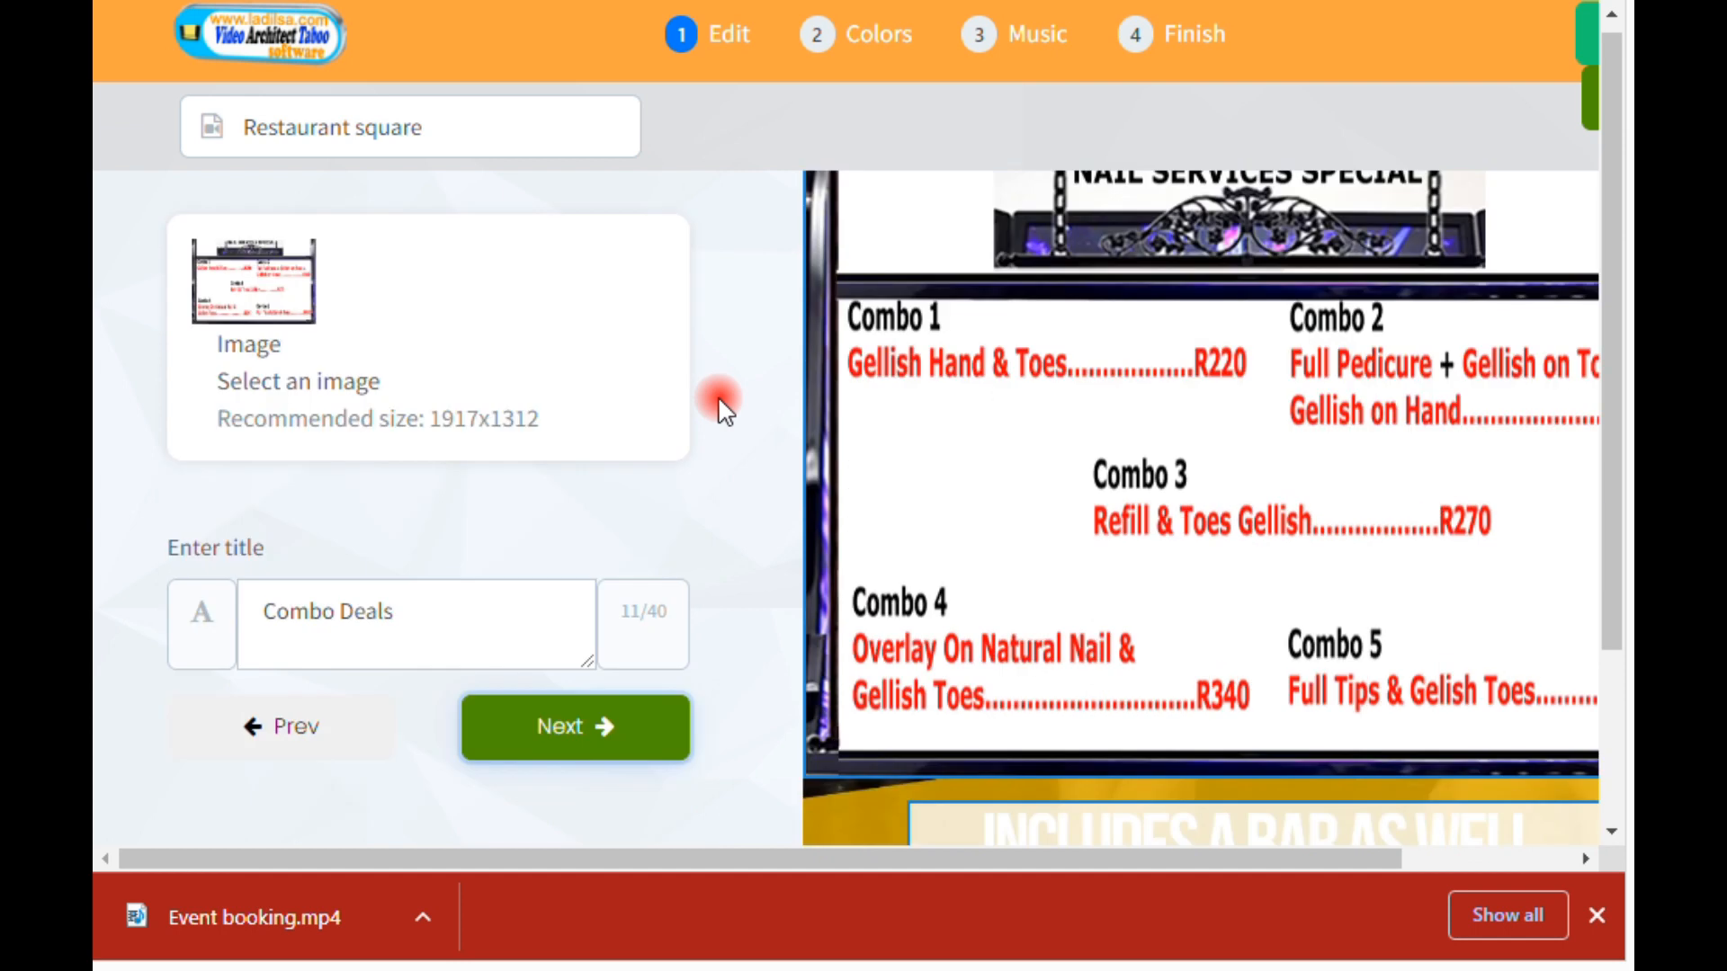
{"action": "scroll", "coordinate": [724, 411], "scroll_direction": "up", "scroll_amount": 2}
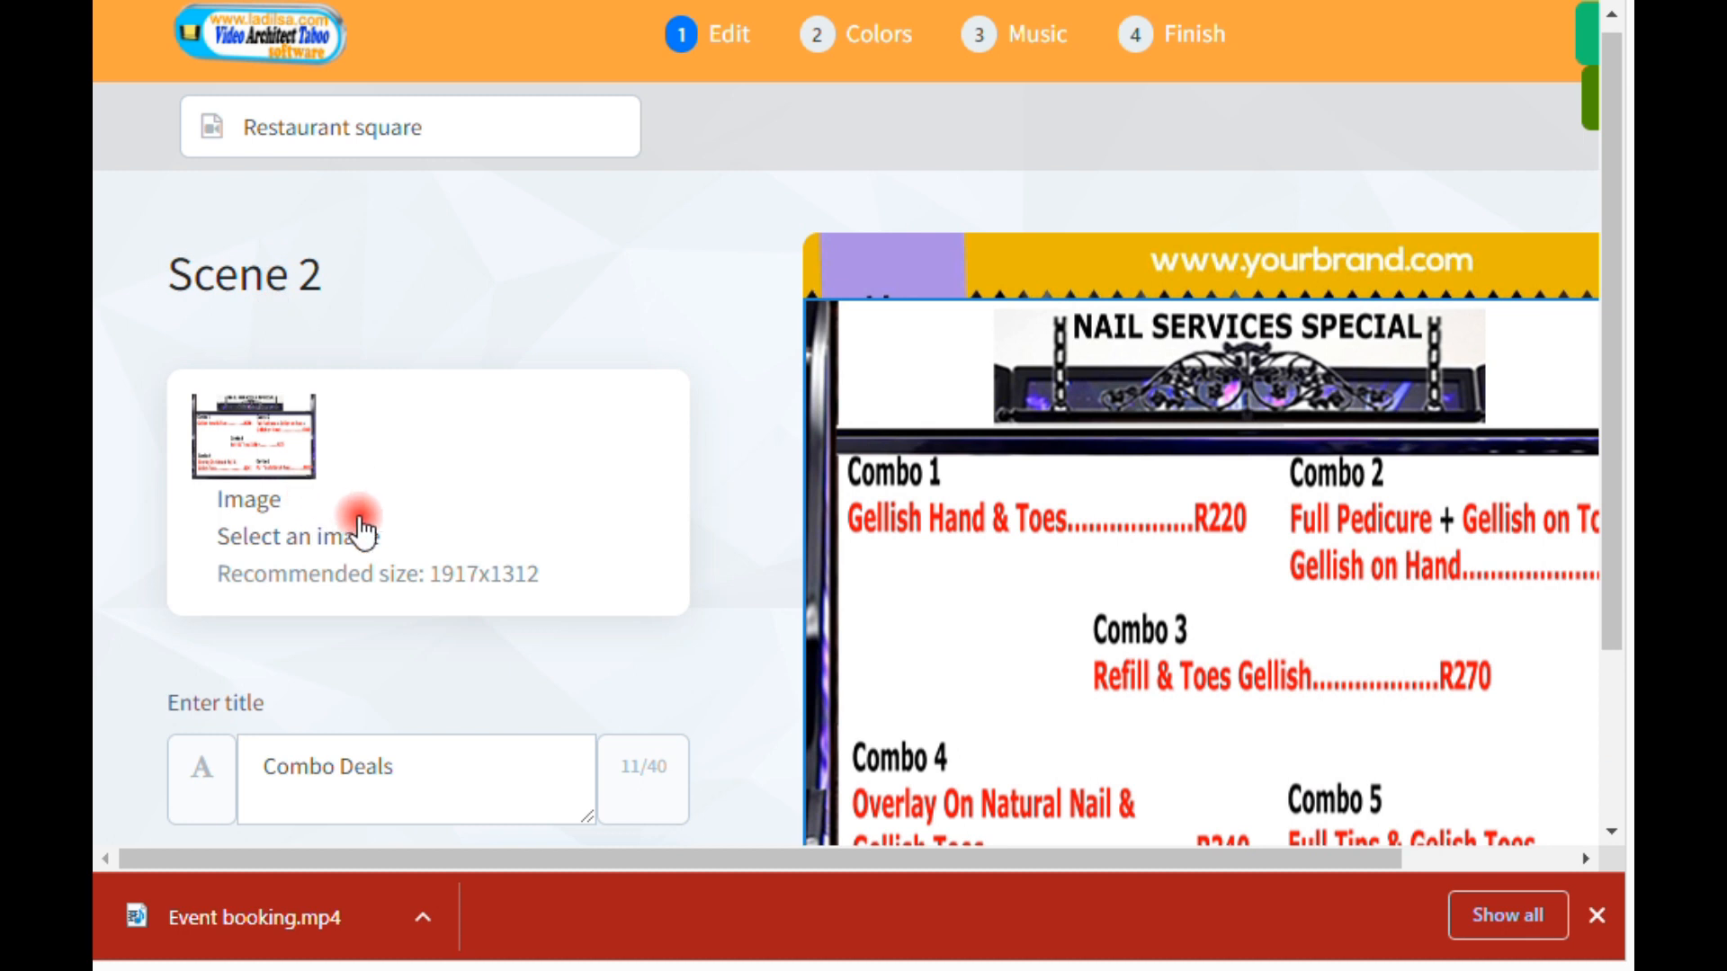
{"action": "scroll", "coordinate": [430, 547], "scroll_direction": "down", "scroll_amount": 4}
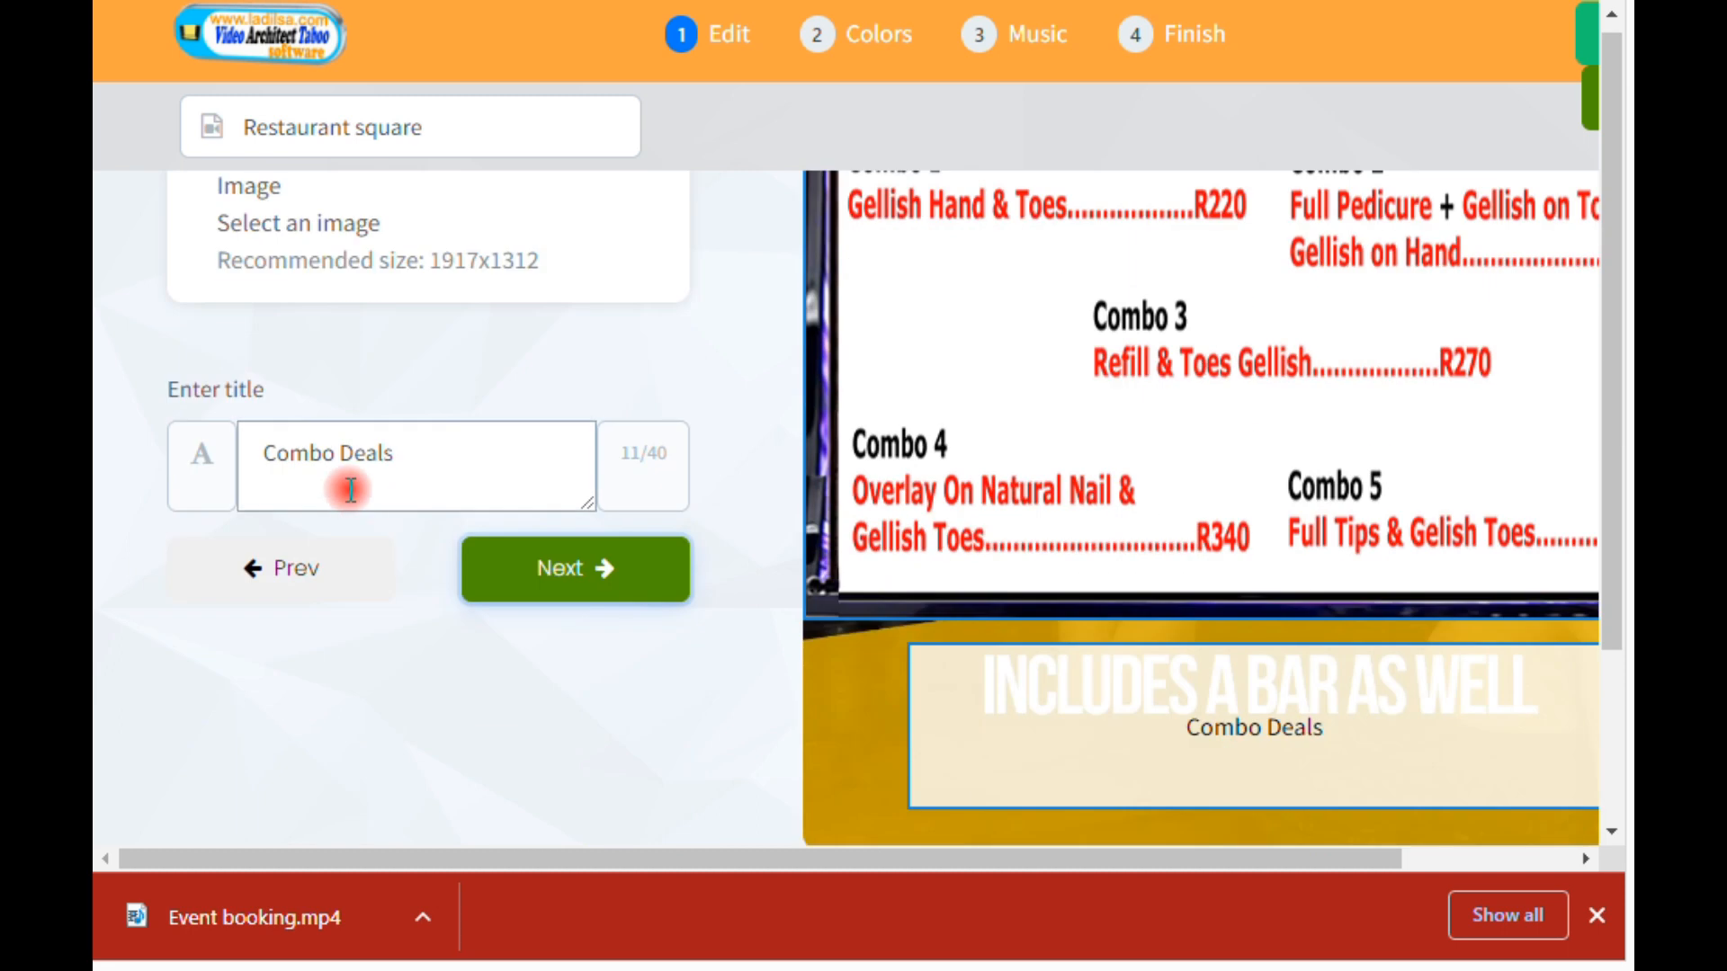
{"action": "left_click", "coordinate": [600, 593]}
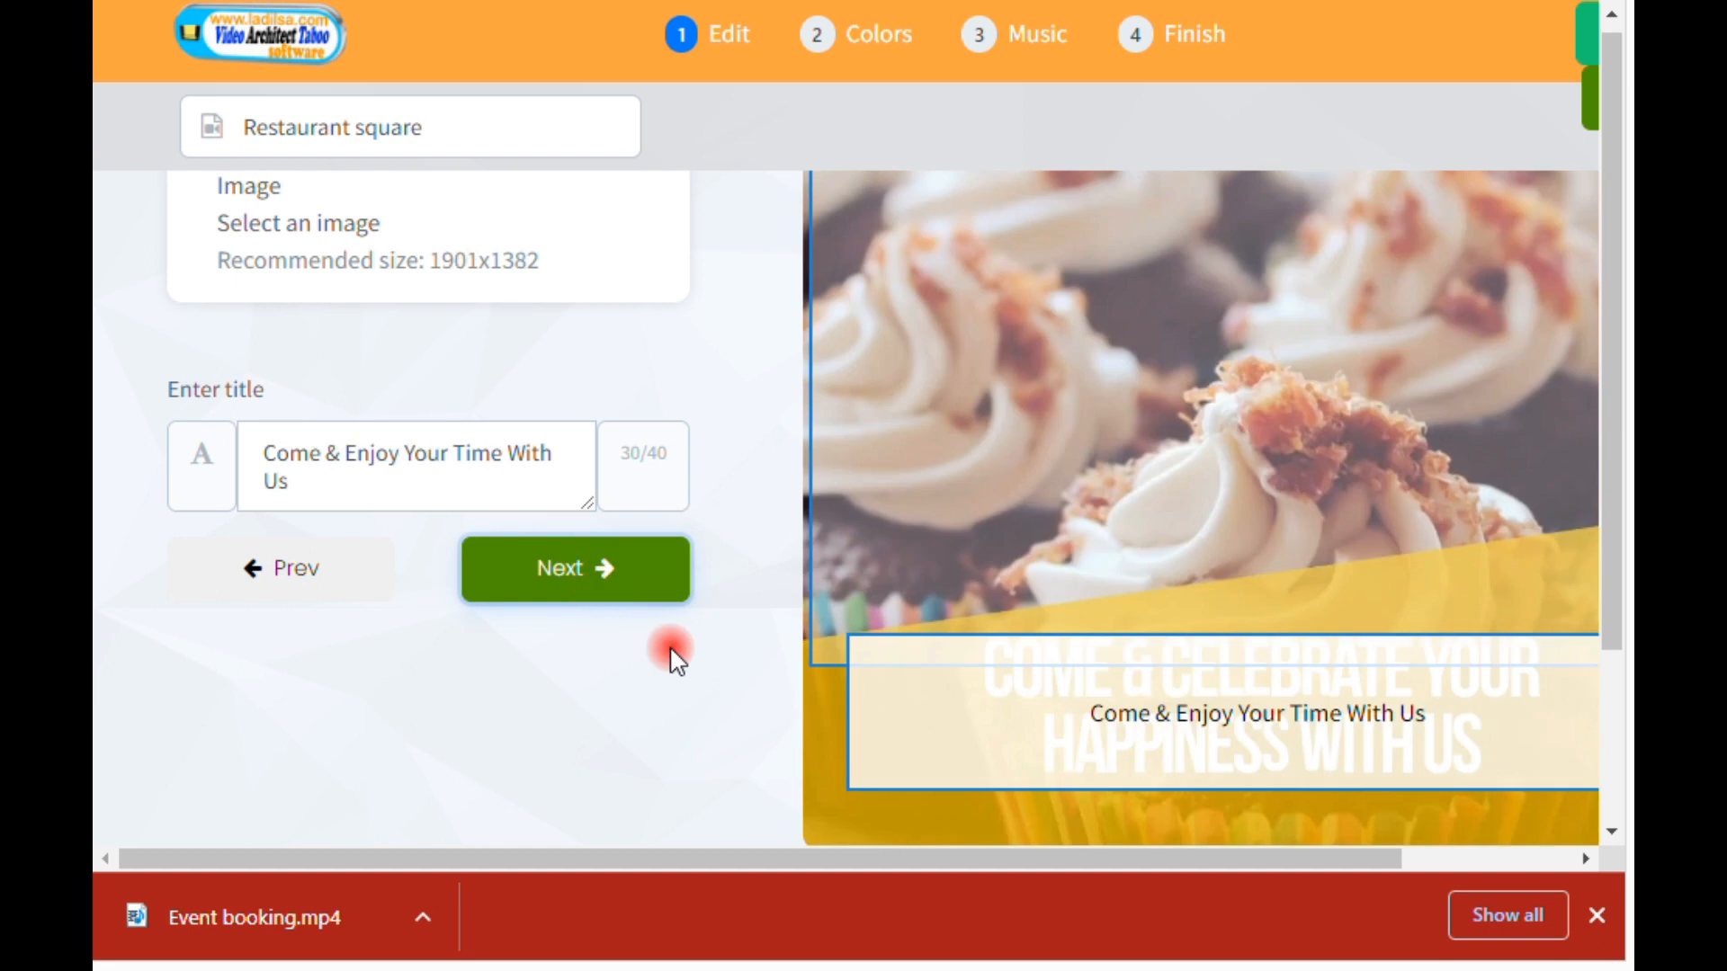
Step: Check the images and titles of scenes 3 and 4 and continue to the Colors stage
{"action": "scroll", "coordinate": [694, 665], "scroll_direction": "up", "scroll_amount": 3}
{"action": "scroll", "coordinate": [693, 666], "scroll_direction": "down", "scroll_amount": 3}
{"action": "left_click", "coordinate": [615, 594]}
{"action": "scroll", "coordinate": [683, 612], "scroll_direction": "up", "scroll_amount": 3}
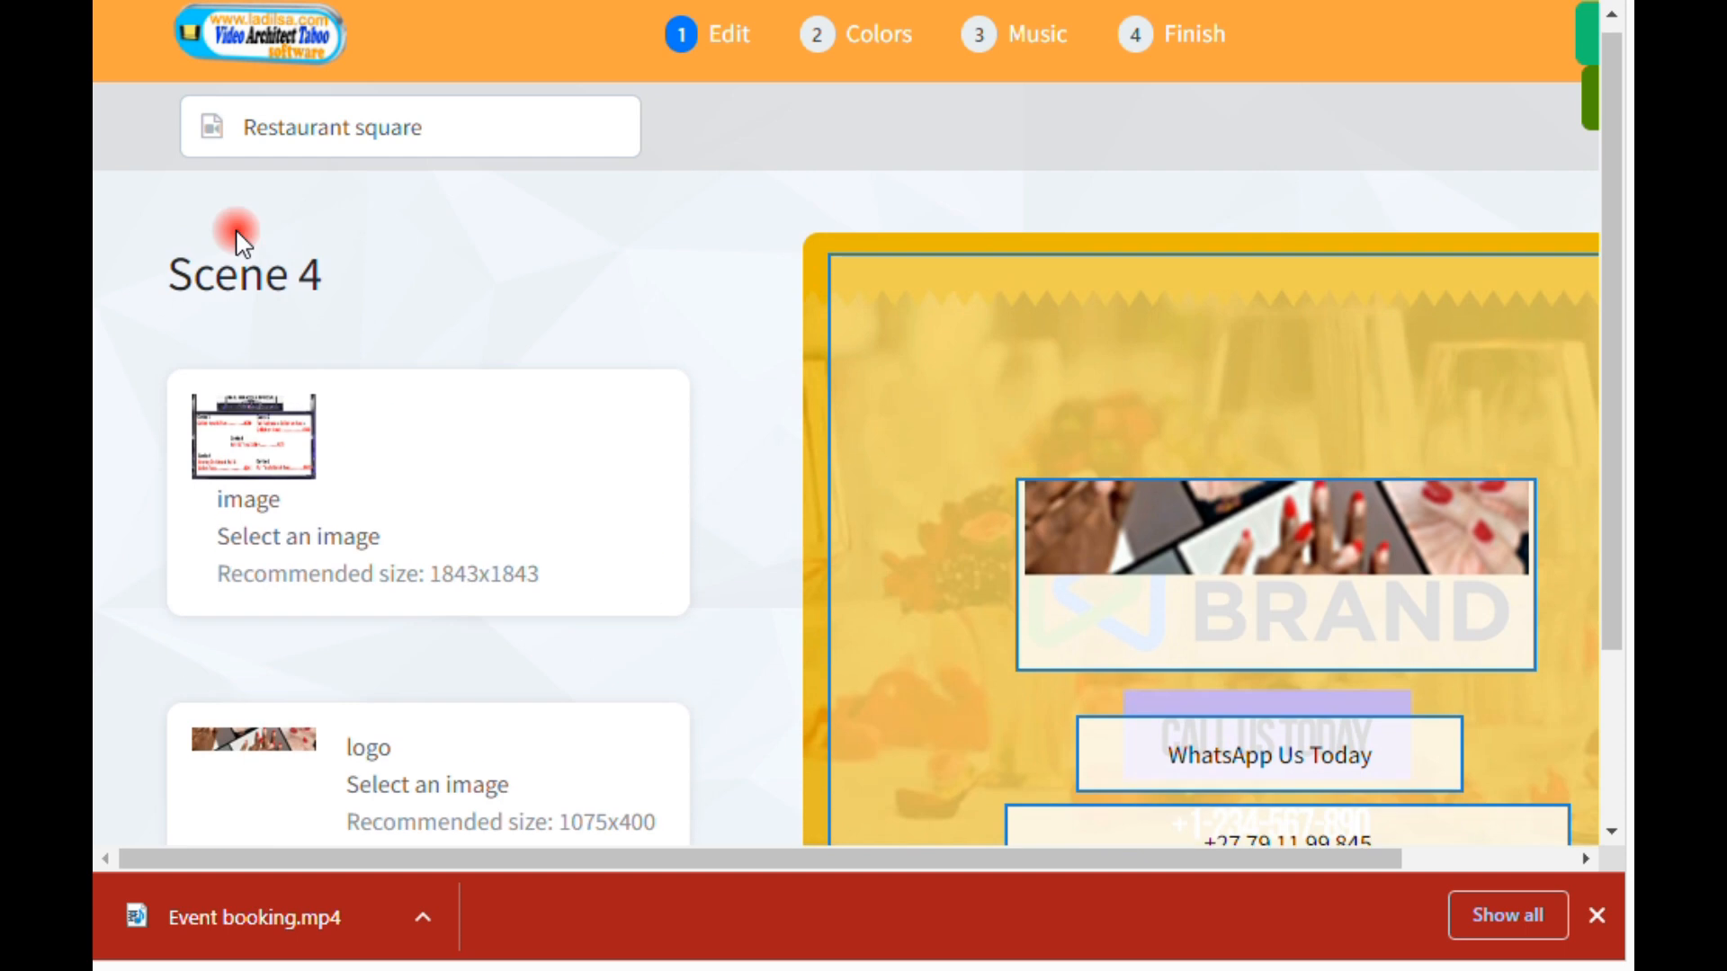
{"action": "scroll", "coordinate": [617, 450], "scroll_direction": "down", "scroll_amount": 6}
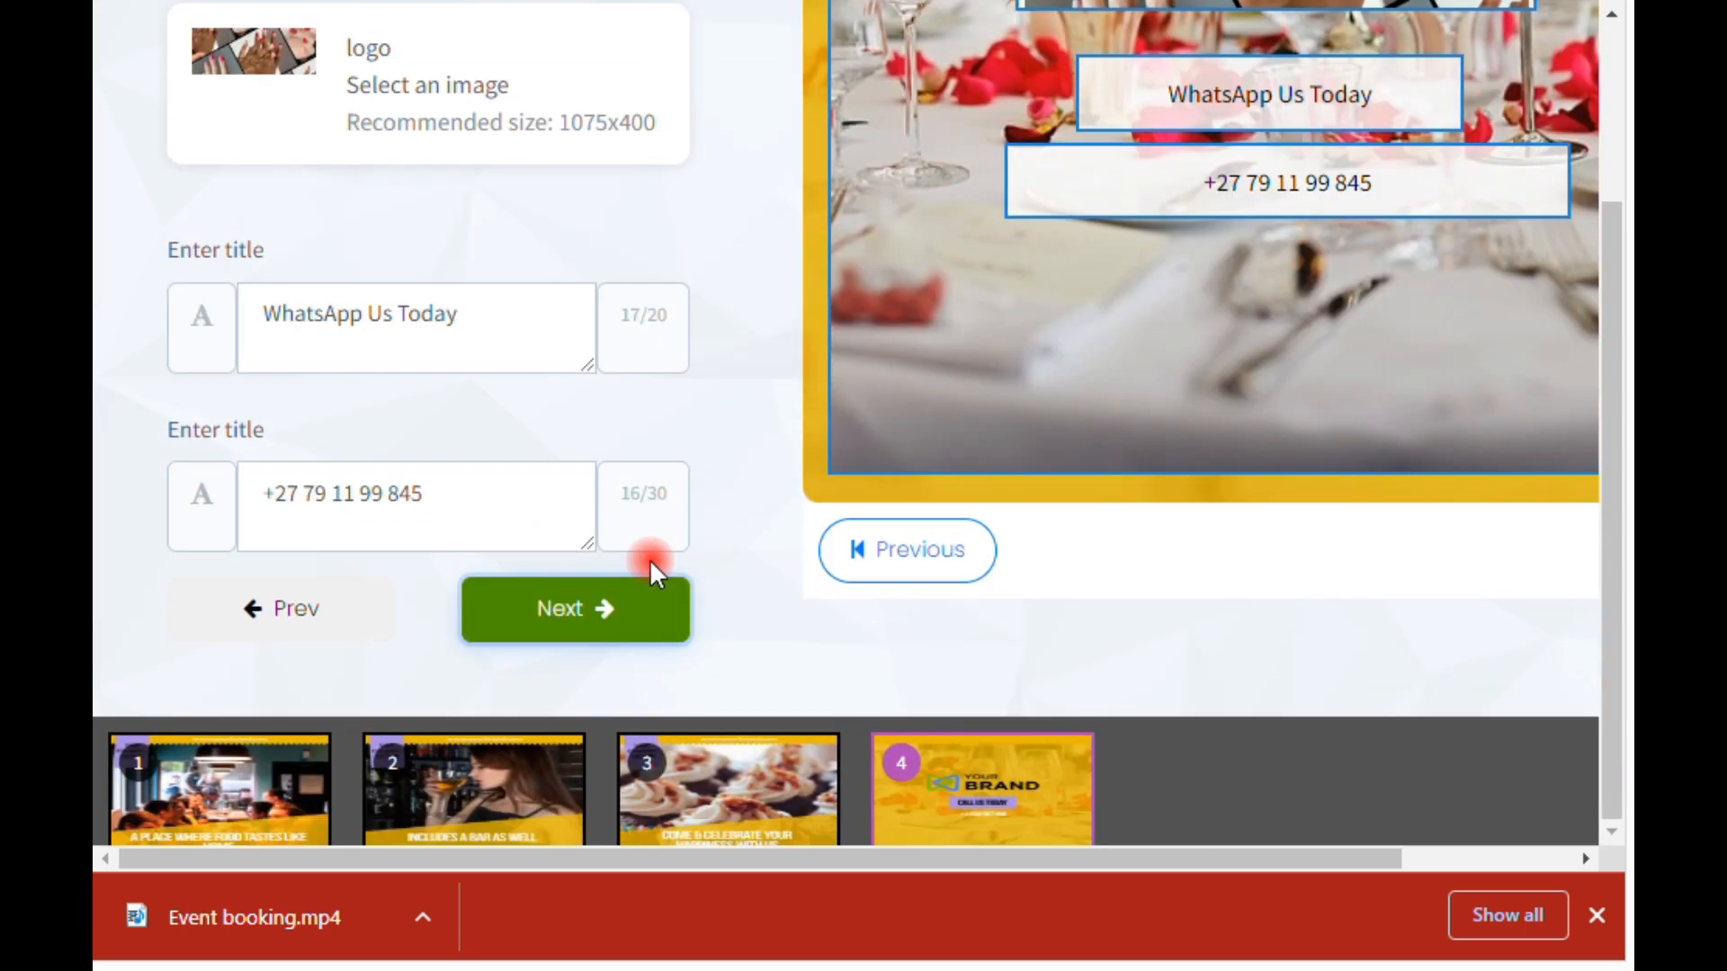
{"action": "left_click", "coordinate": [612, 621]}
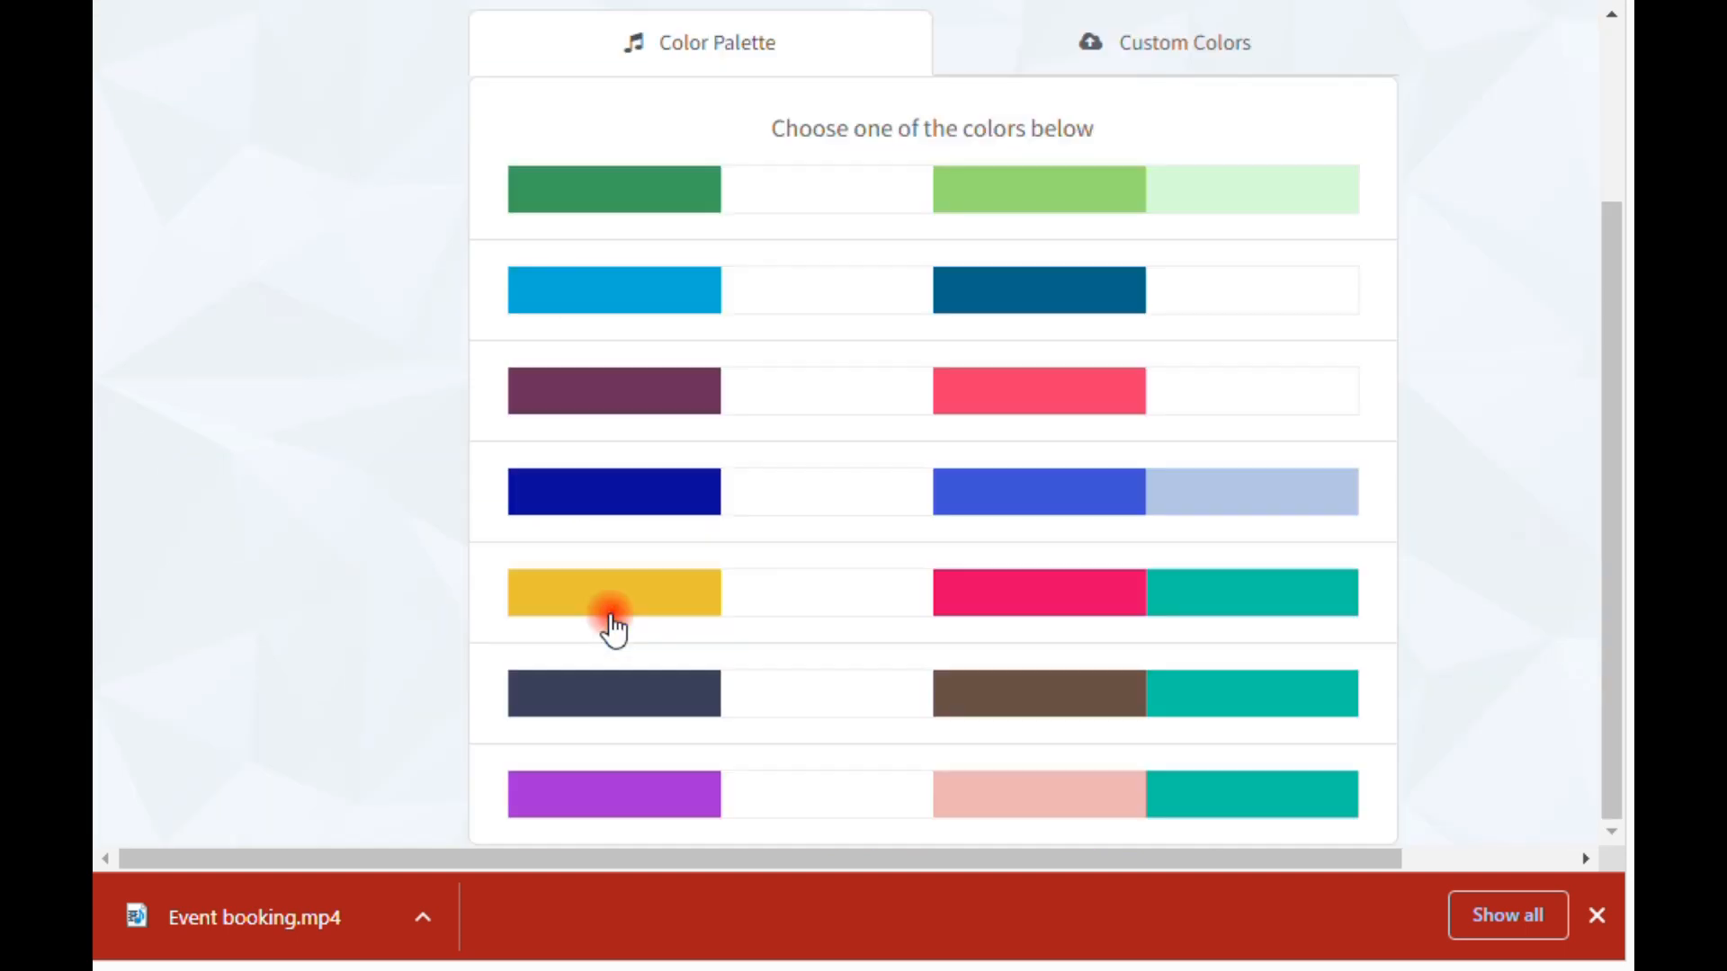
Step: Examine the primary and secondary text colors and the available color palettes
{"action": "scroll", "coordinate": [387, 535], "scroll_direction": "up", "scroll_amount": 5}
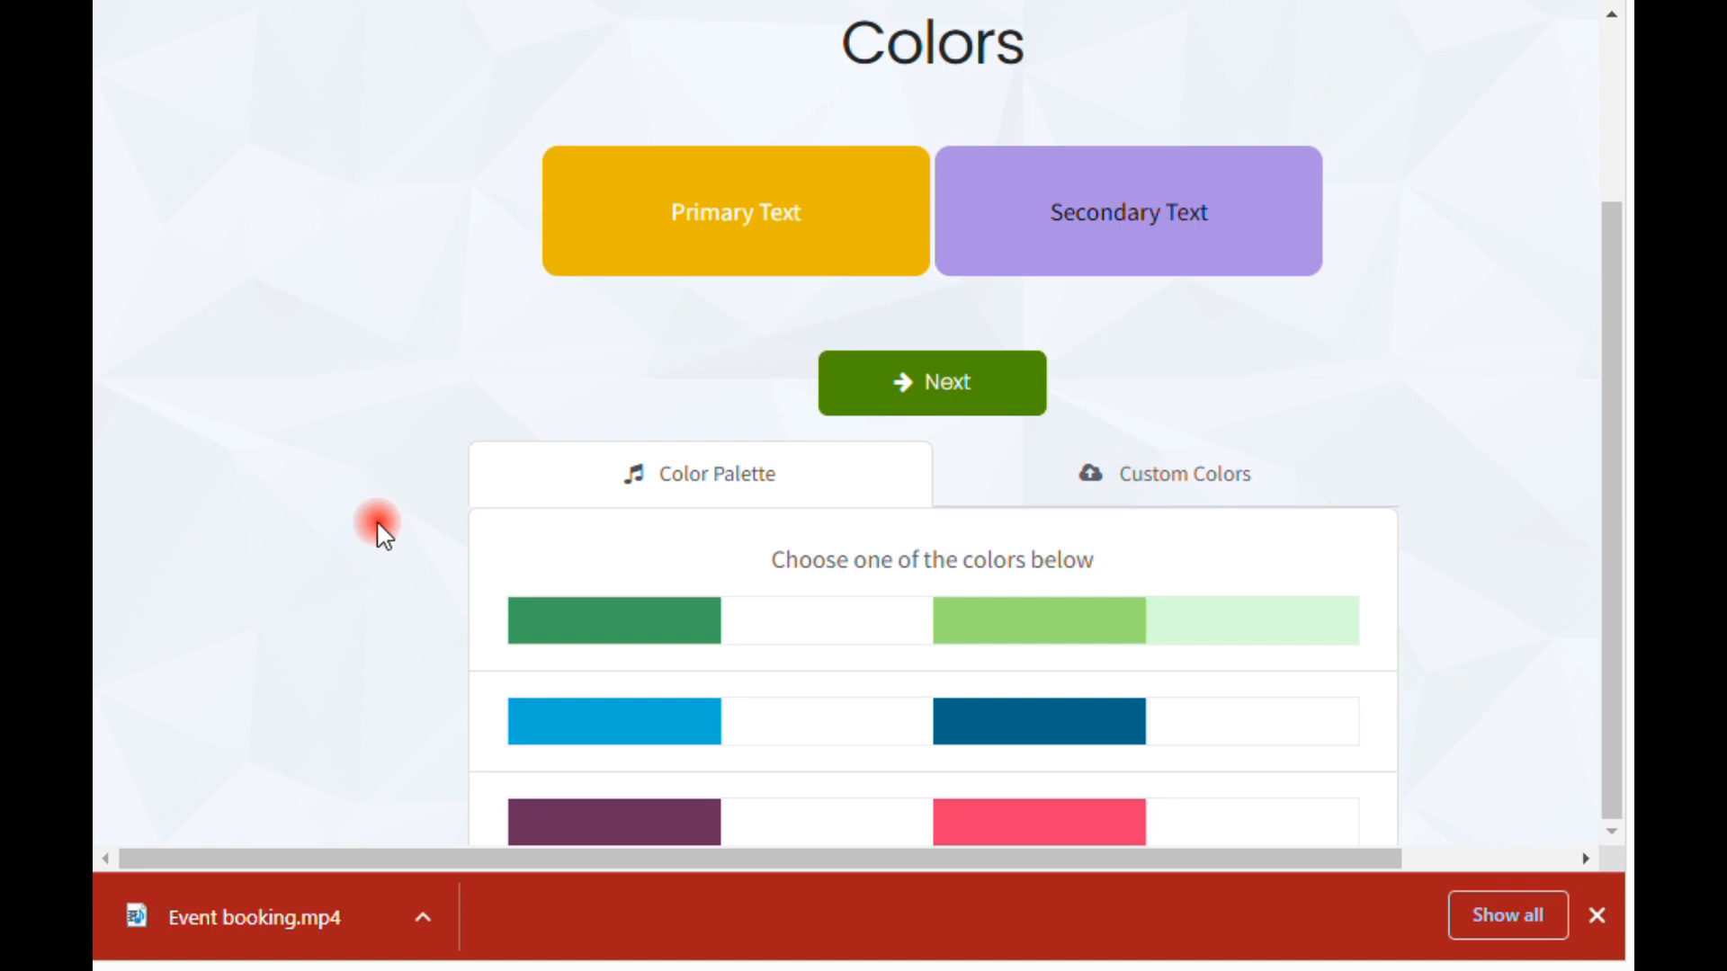
{"action": "scroll", "coordinate": [379, 531], "scroll_direction": "up", "scroll_amount": 3}
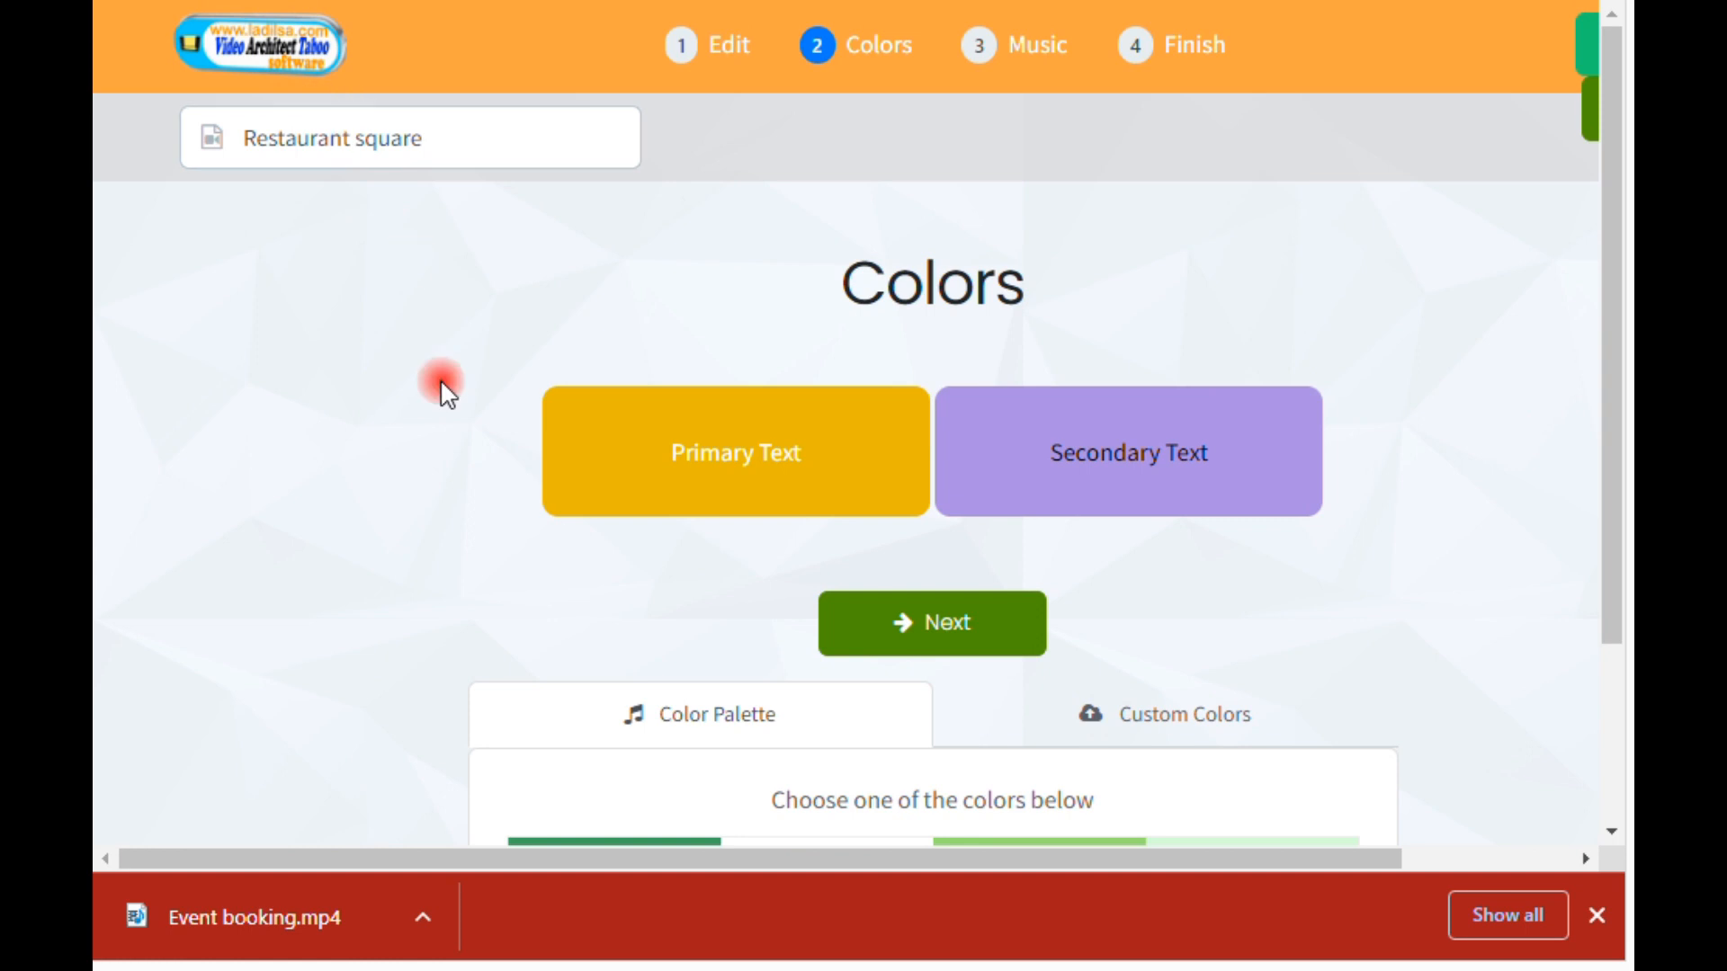
{"action": "scroll", "coordinate": [477, 490], "scroll_direction": "down", "scroll_amount": 3}
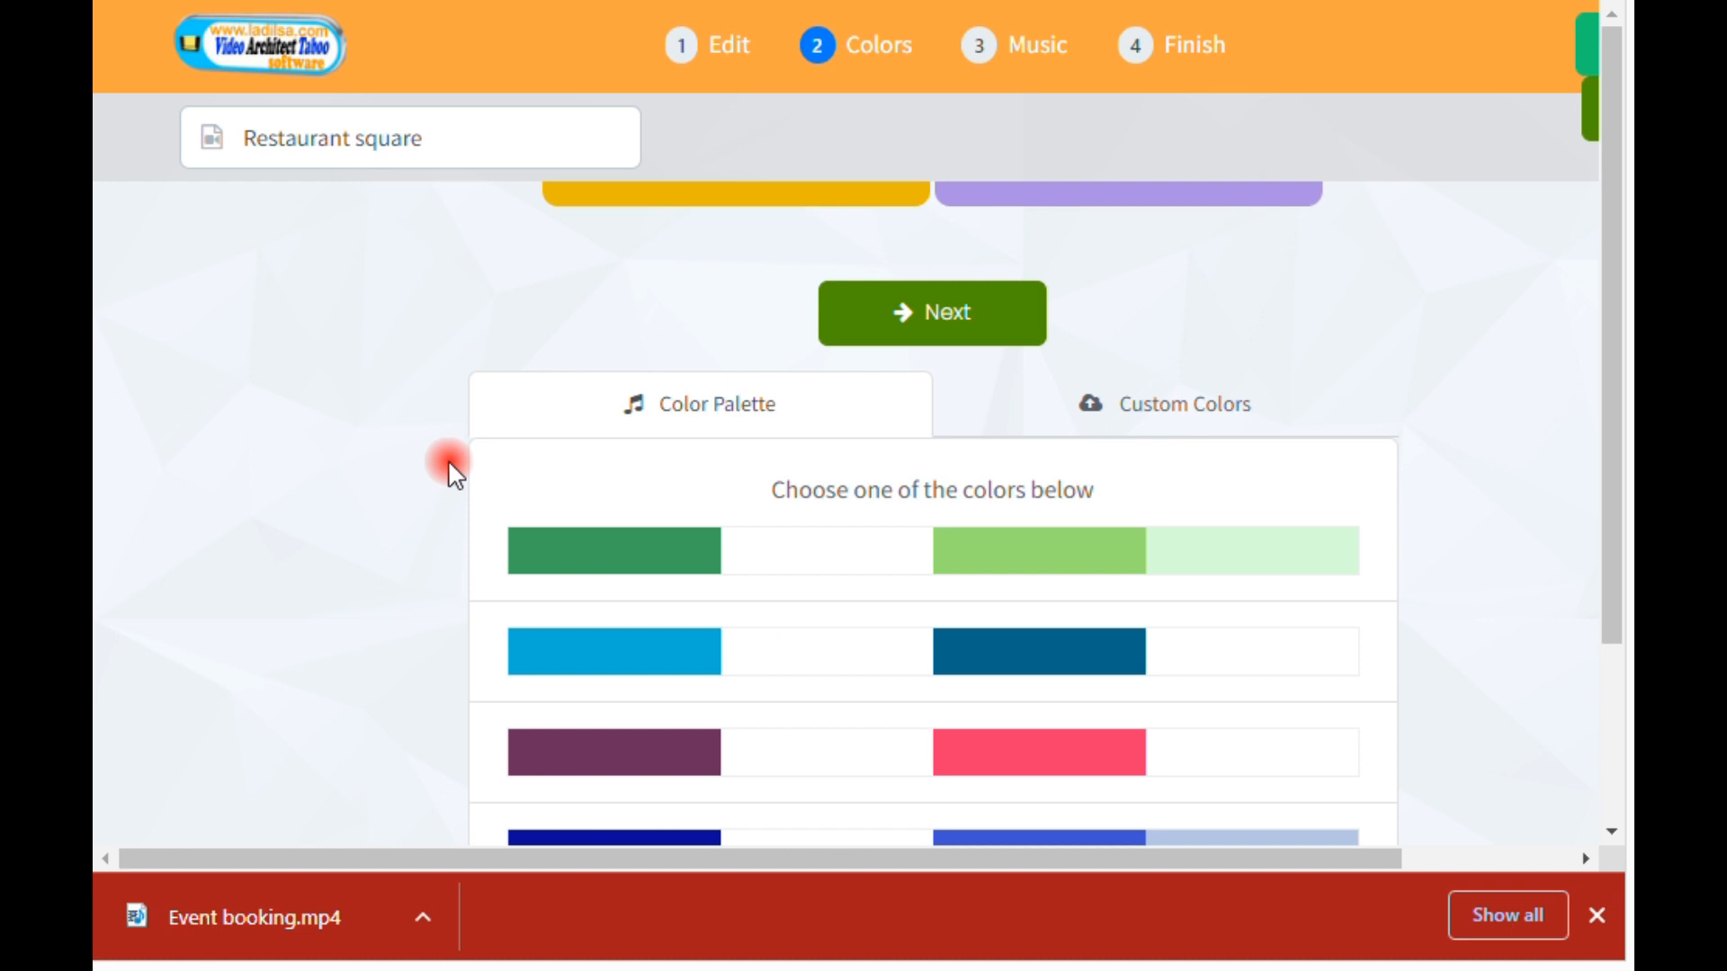
{"action": "scroll", "coordinate": [449, 486], "scroll_direction": "down", "scroll_amount": 1}
{"action": "scroll", "coordinate": [447, 493], "scroll_direction": "up", "scroll_amount": 4}
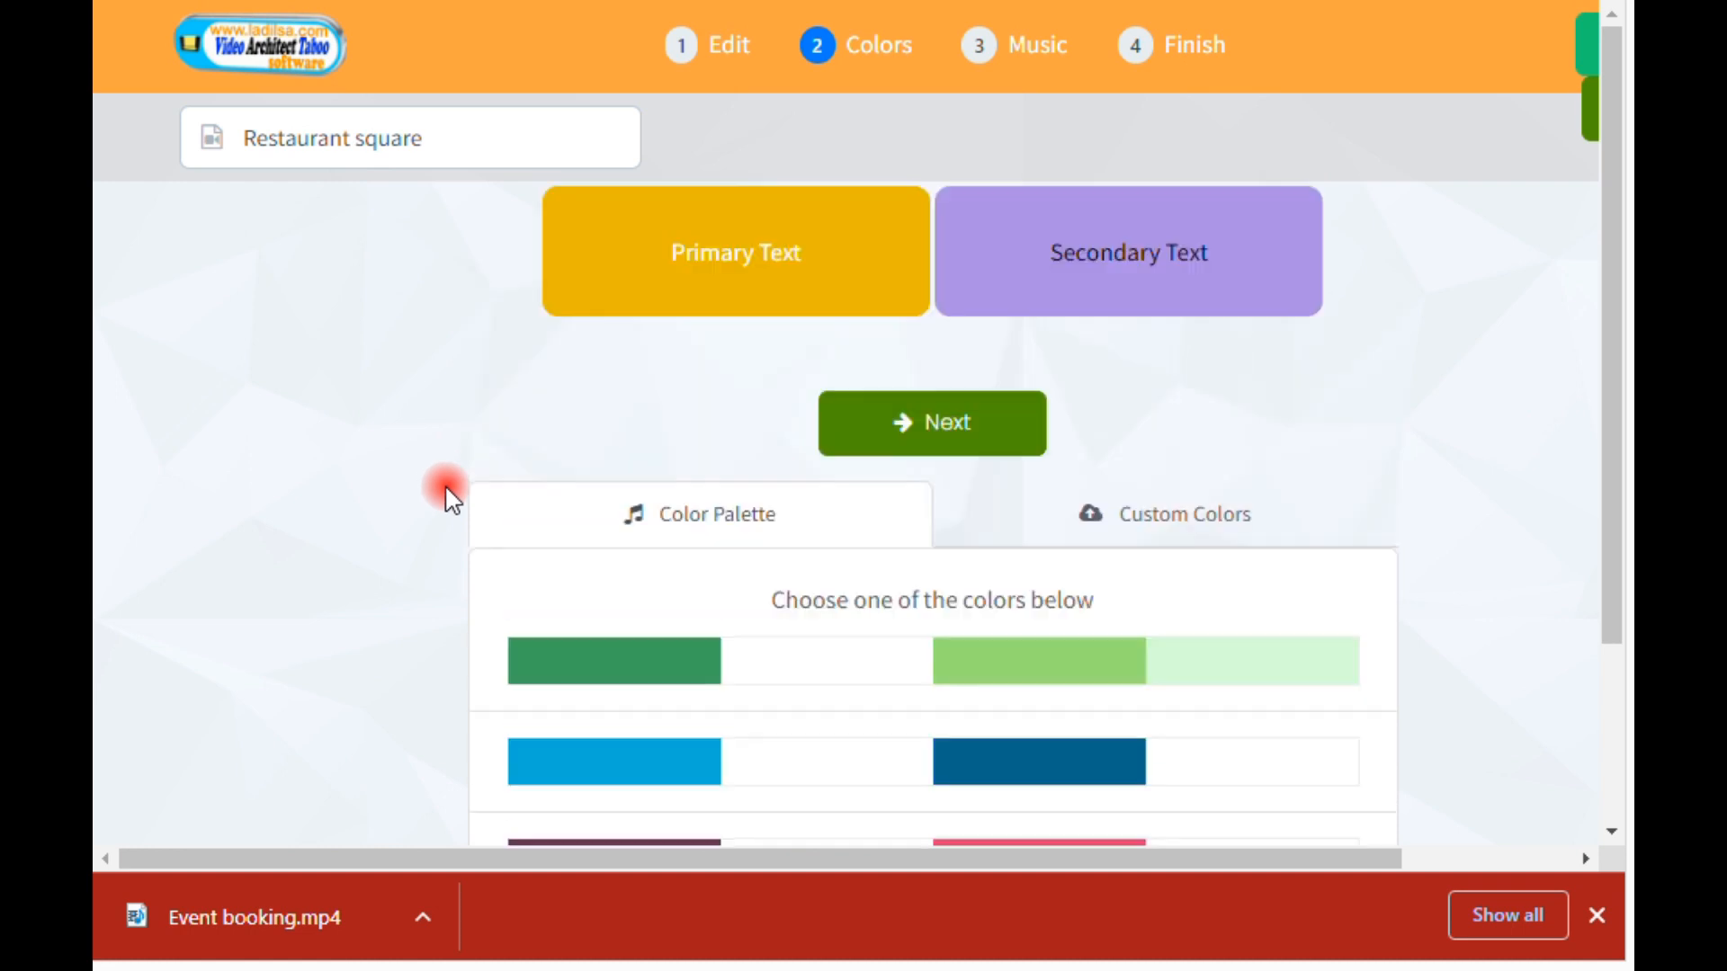
{"action": "scroll", "coordinate": [447, 495], "scroll_direction": "down", "scroll_amount": 3}
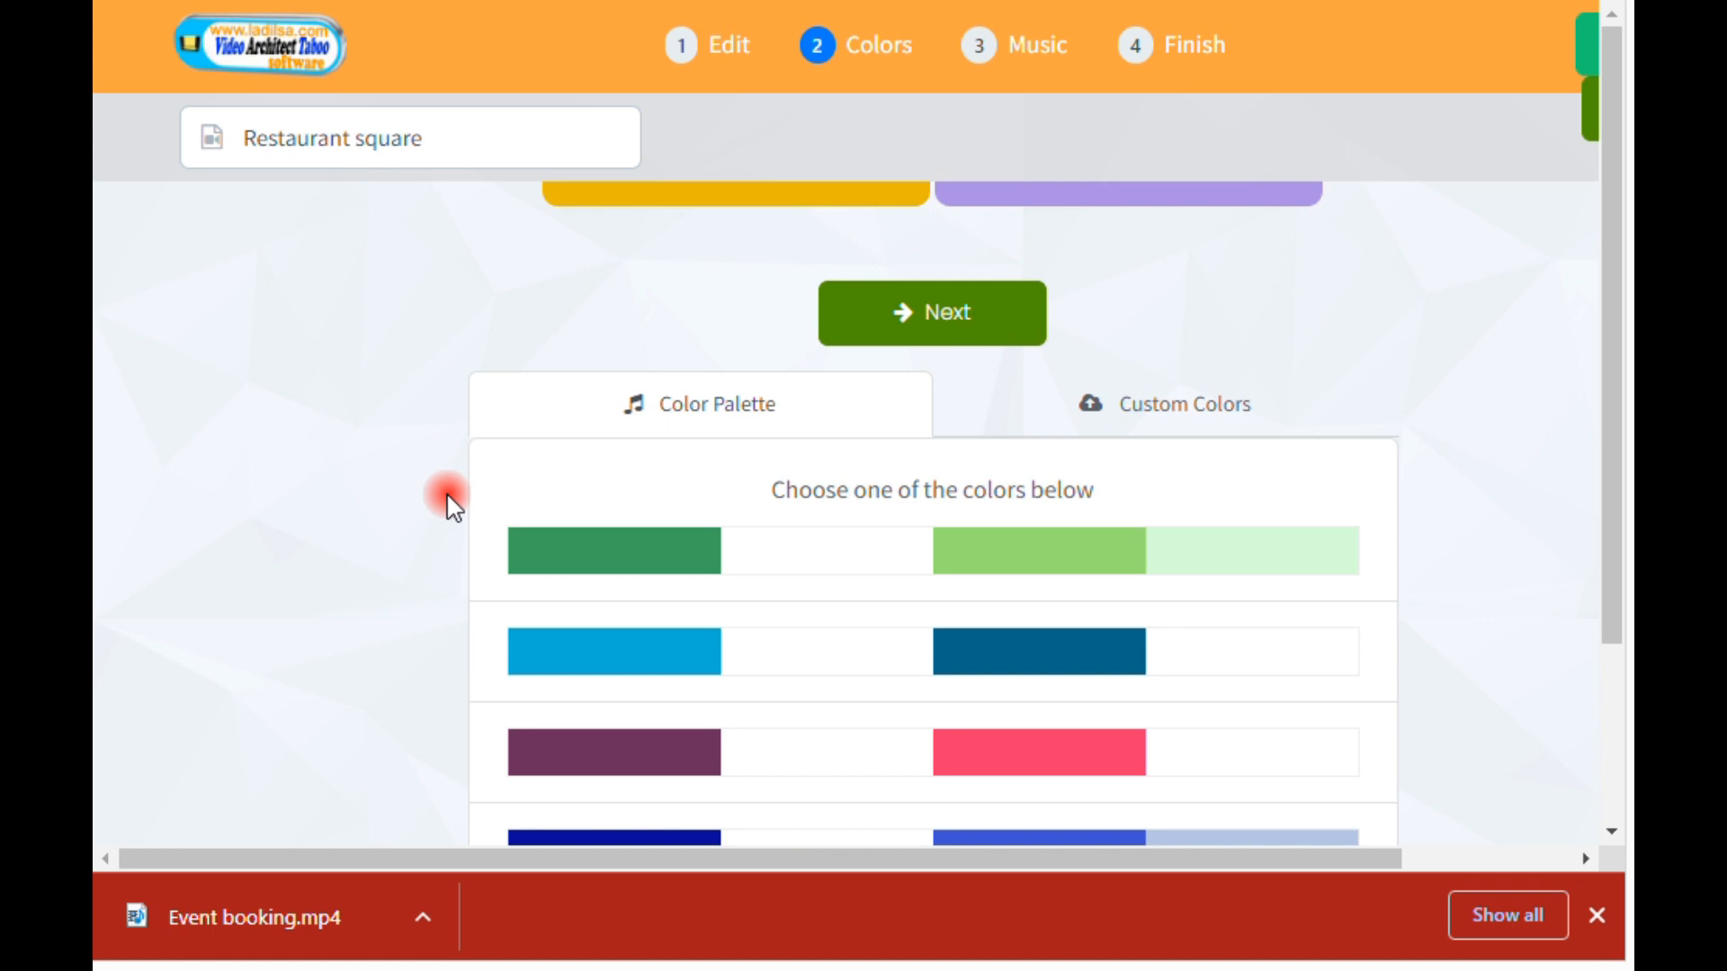
Step: Look through the list of Taboo software login links in the other browser tab and return to the Colors stage
{"action": "left_click", "coordinate": [649, 3]}
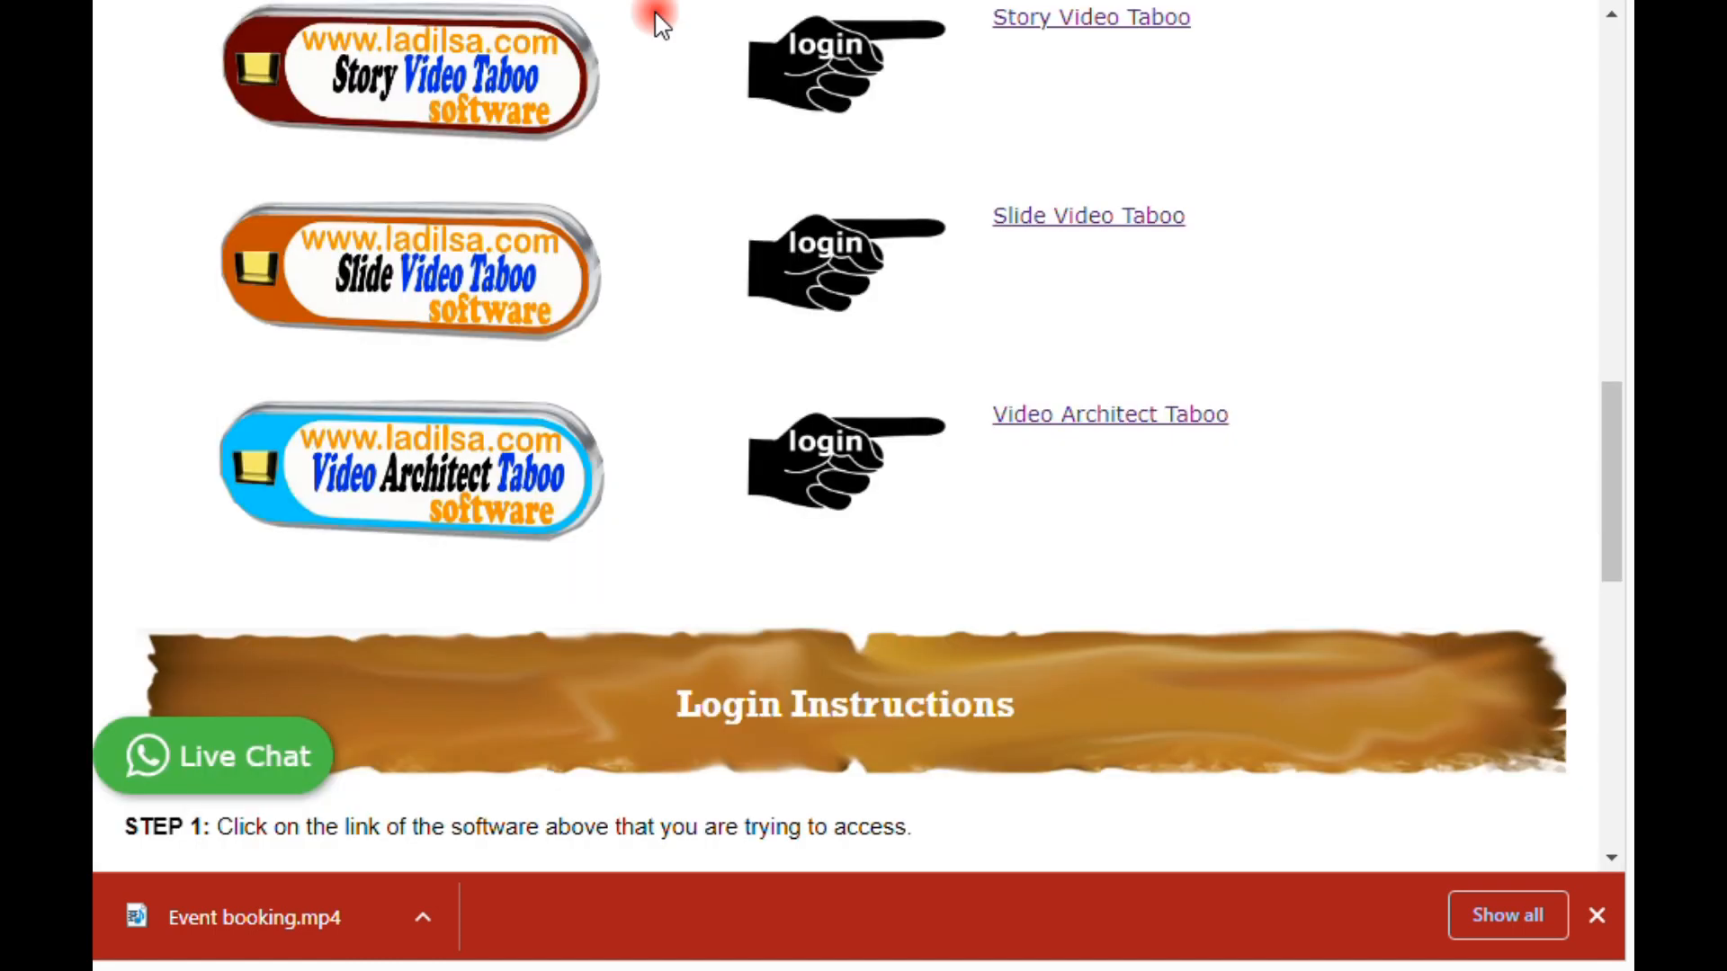
{"action": "scroll", "coordinate": [748, 376], "scroll_direction": "up", "scroll_amount": 6}
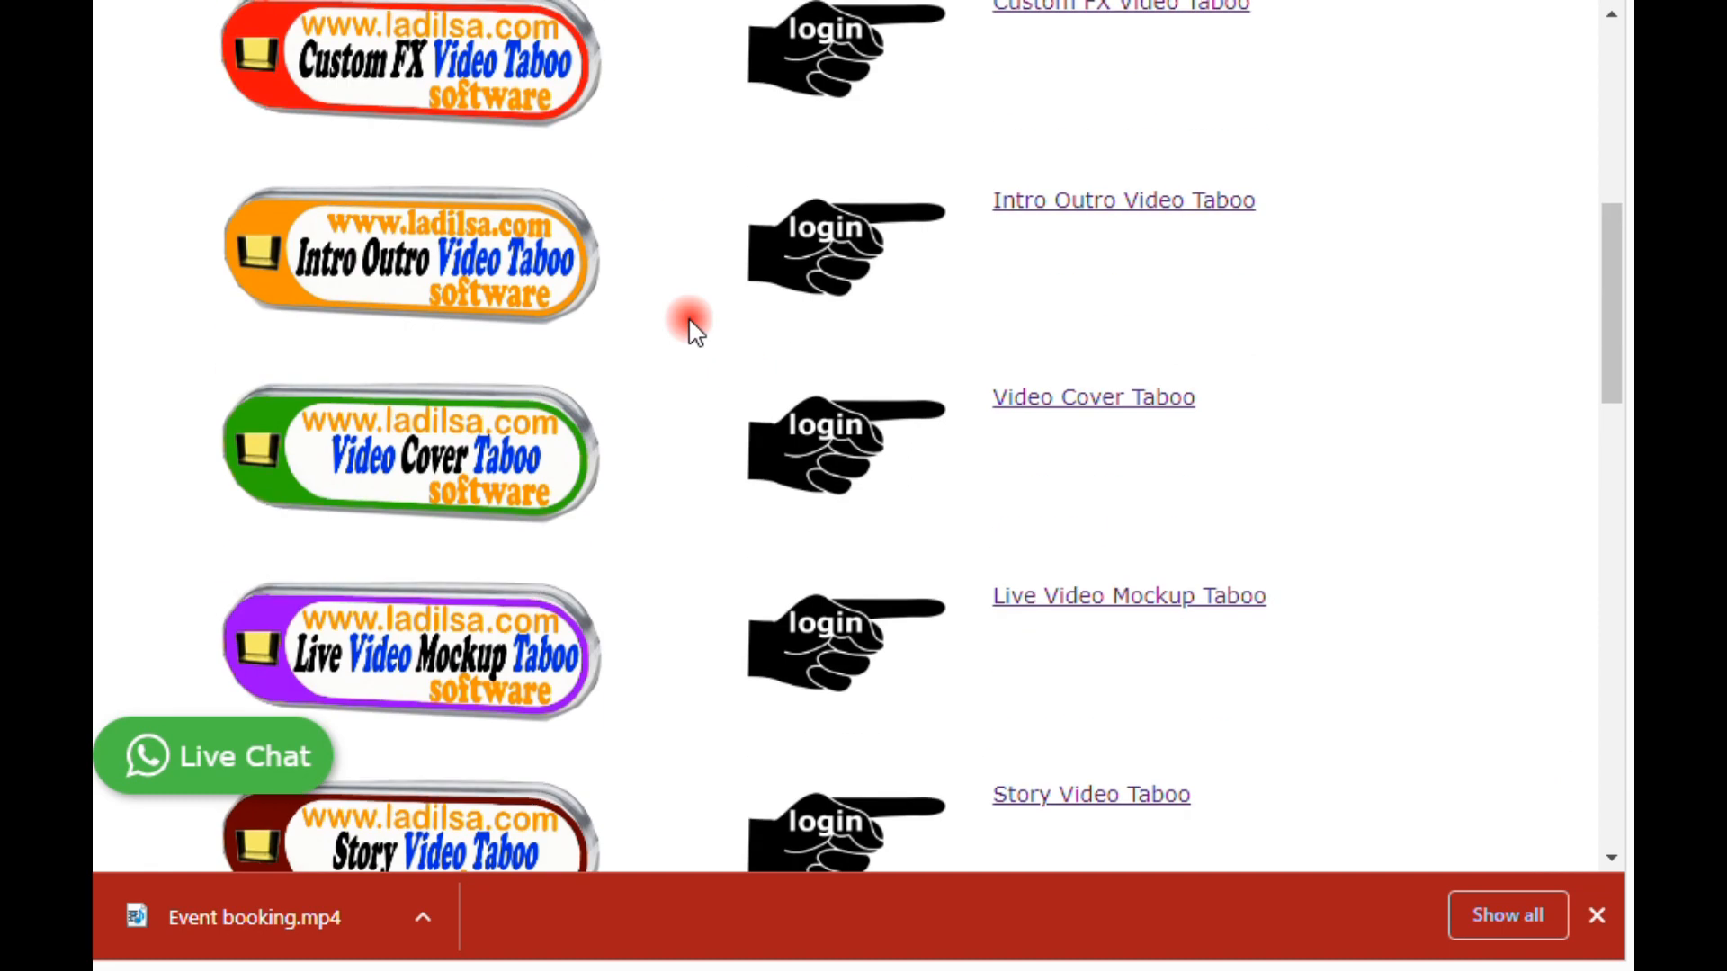
{"action": "scroll", "coordinate": [686, 326], "scroll_direction": "up", "scroll_amount": 4}
{"action": "scroll", "coordinate": [686, 326], "scroll_direction": "down", "scroll_amount": 8}
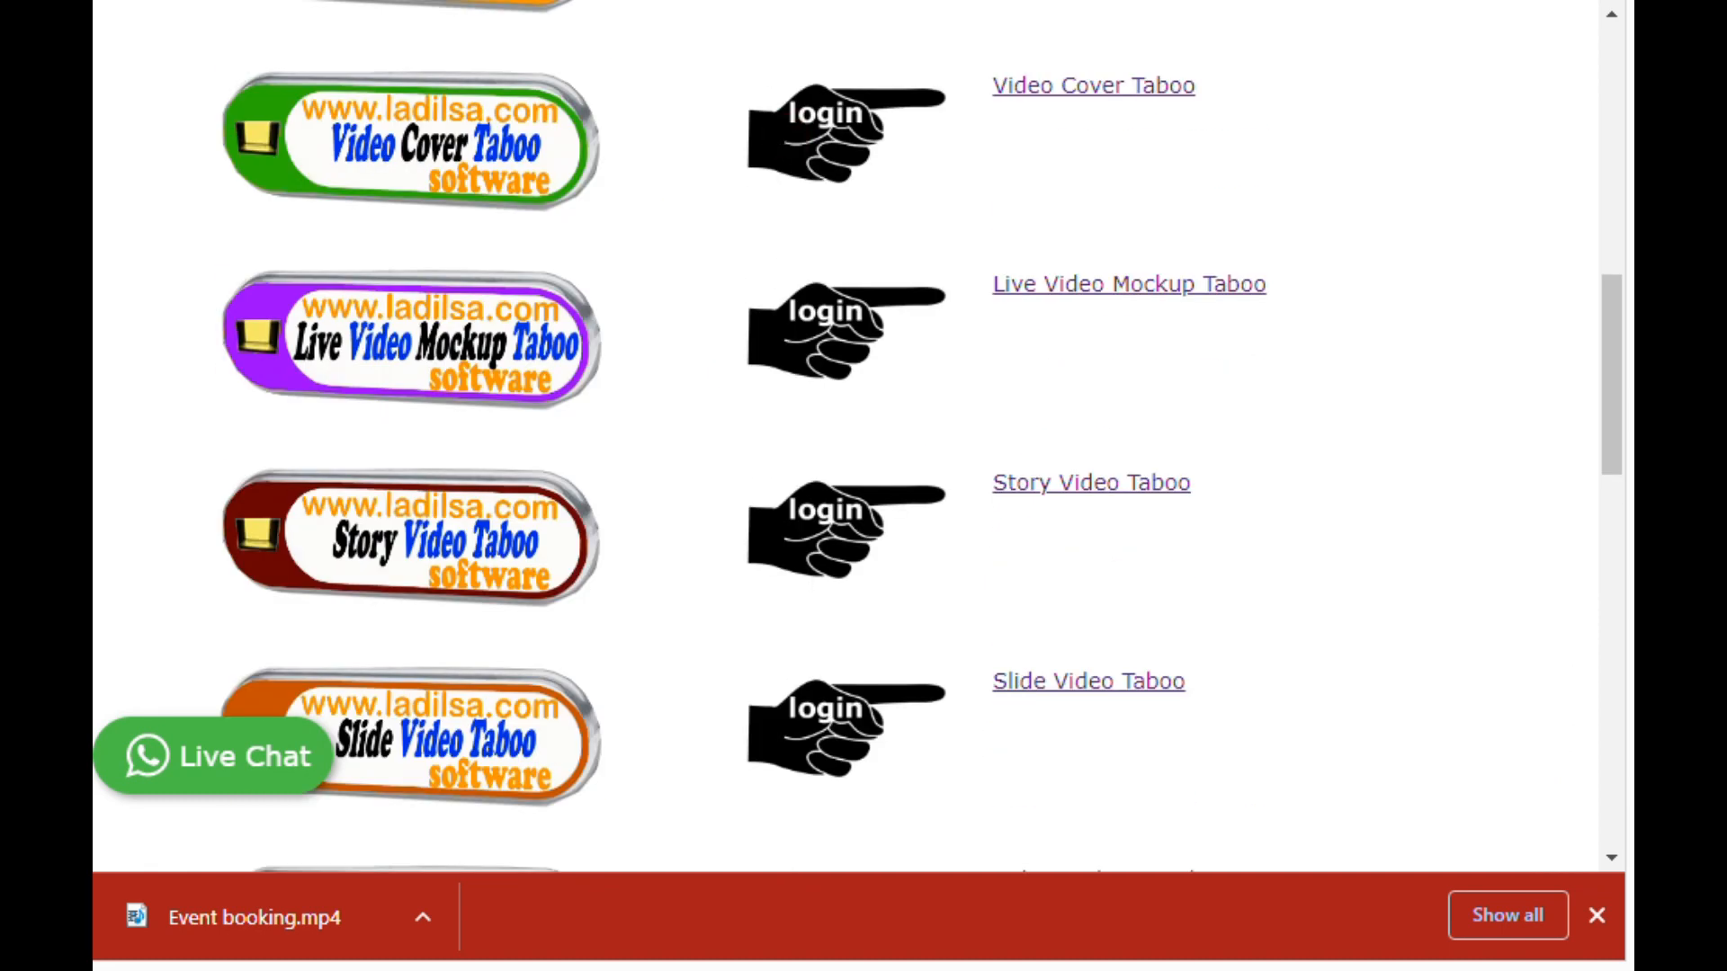
{"action": "key", "text": "ctrl+Tab"}
Step: Try the dark blue palette for the primary and secondary text colors
{"action": "scroll", "coordinate": [1260, 396], "scroll_direction": "up", "scroll_amount": 3}
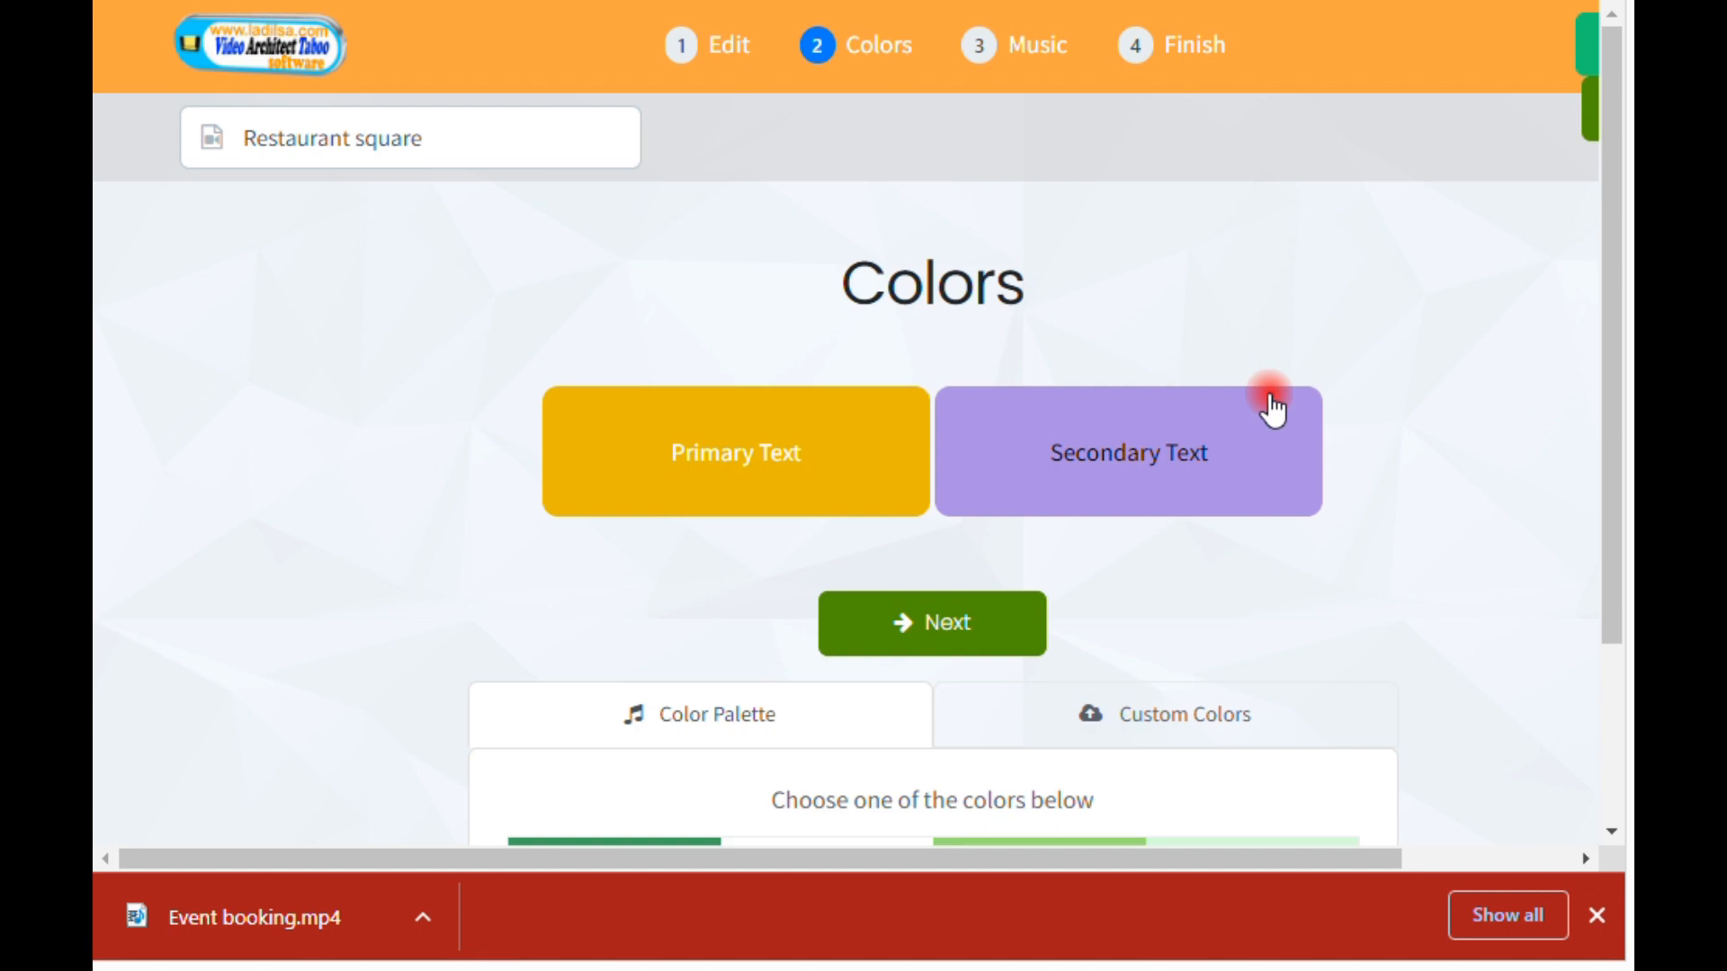
{"action": "scroll", "coordinate": [1272, 409], "scroll_direction": "down", "scroll_amount": 4}
{"action": "scroll", "coordinate": [1268, 401], "scroll_direction": "up", "scroll_amount": 4}
{"action": "scroll", "coordinate": [1268, 402], "scroll_direction": "down", "scroll_amount": 4}
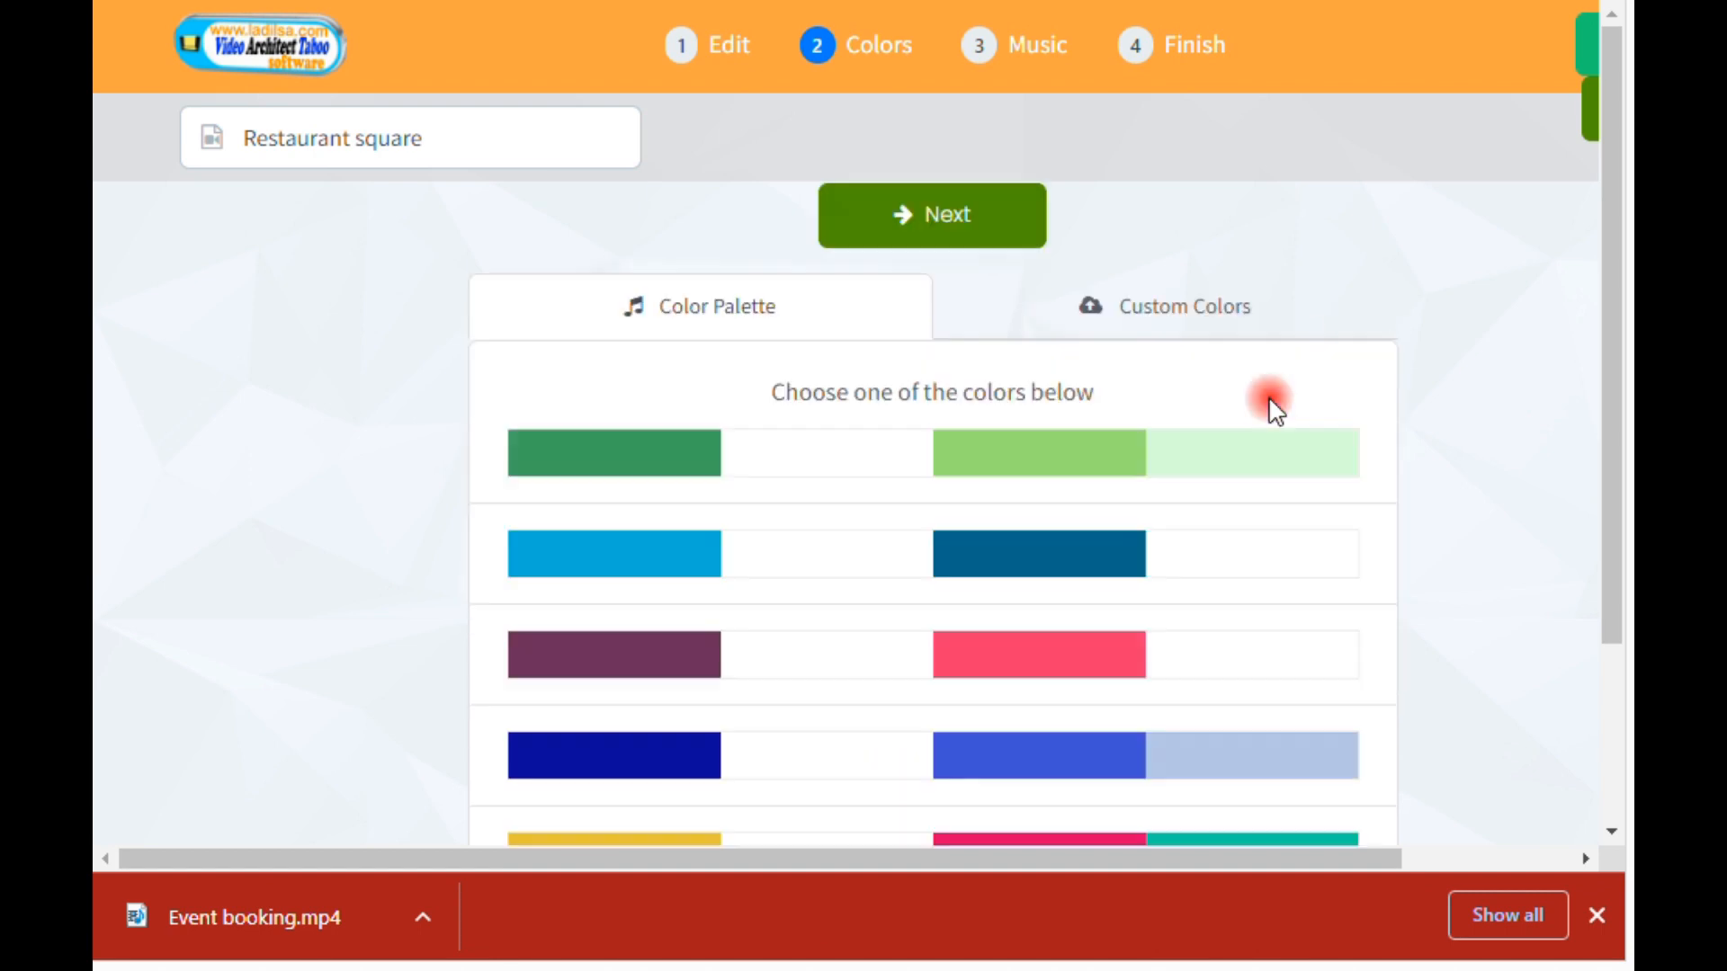
{"action": "left_click", "coordinate": [628, 546]}
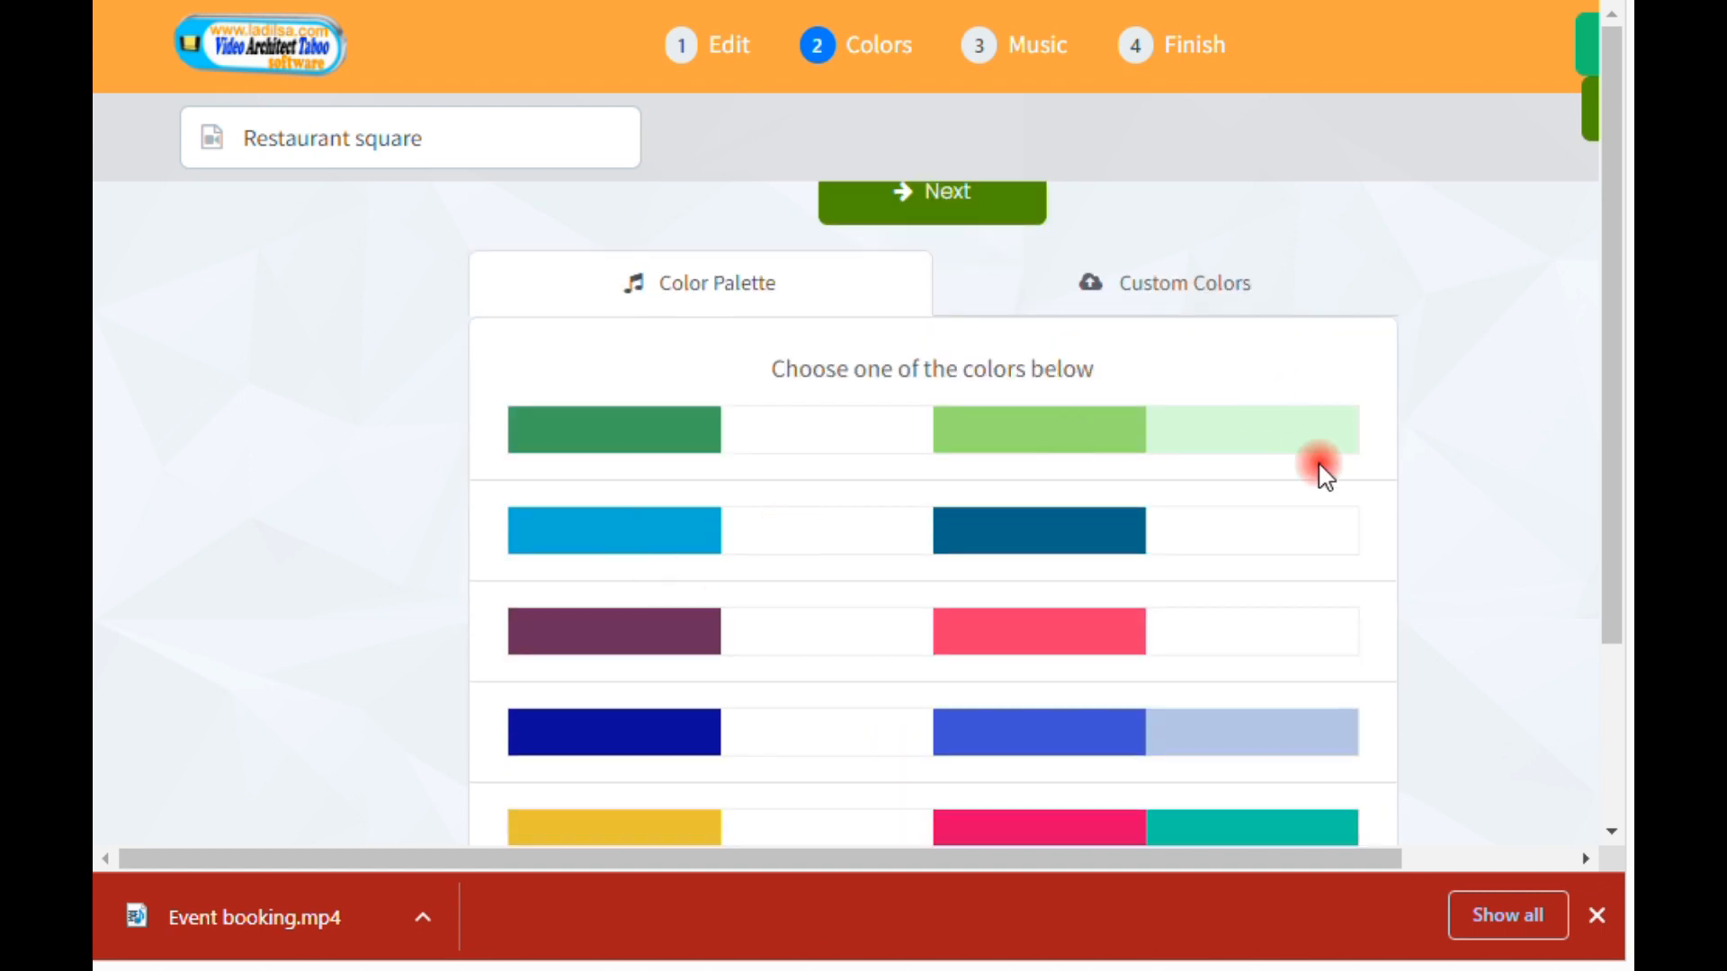
{"action": "scroll", "coordinate": [1323, 466], "scroll_direction": "up", "scroll_amount": 4}
{"action": "scroll", "coordinate": [1318, 472], "scroll_direction": "down", "scroll_amount": 4}
{"action": "scroll", "coordinate": [651, 614], "scroll_direction": "up", "scroll_amount": 4}
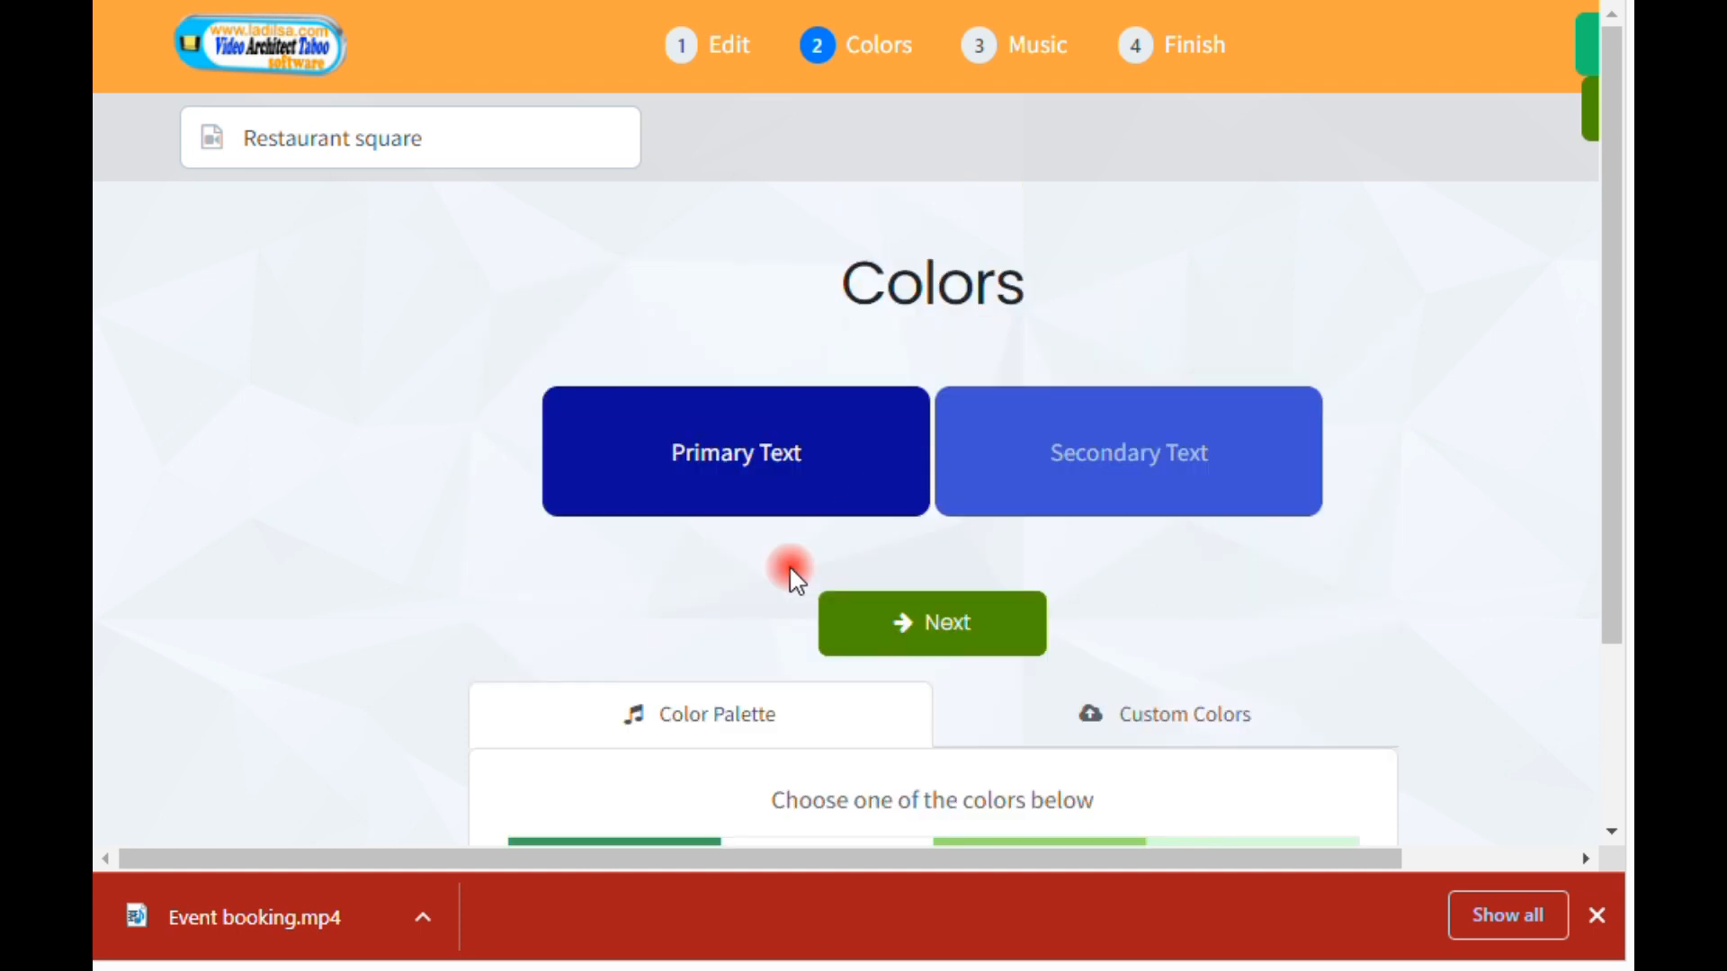
Step: Apply the palette with purple primary and salmon-pink secondary text colors, and continue to the Music stage
{"action": "scroll", "coordinate": [790, 568], "scroll_direction": "down", "scroll_amount": 4}
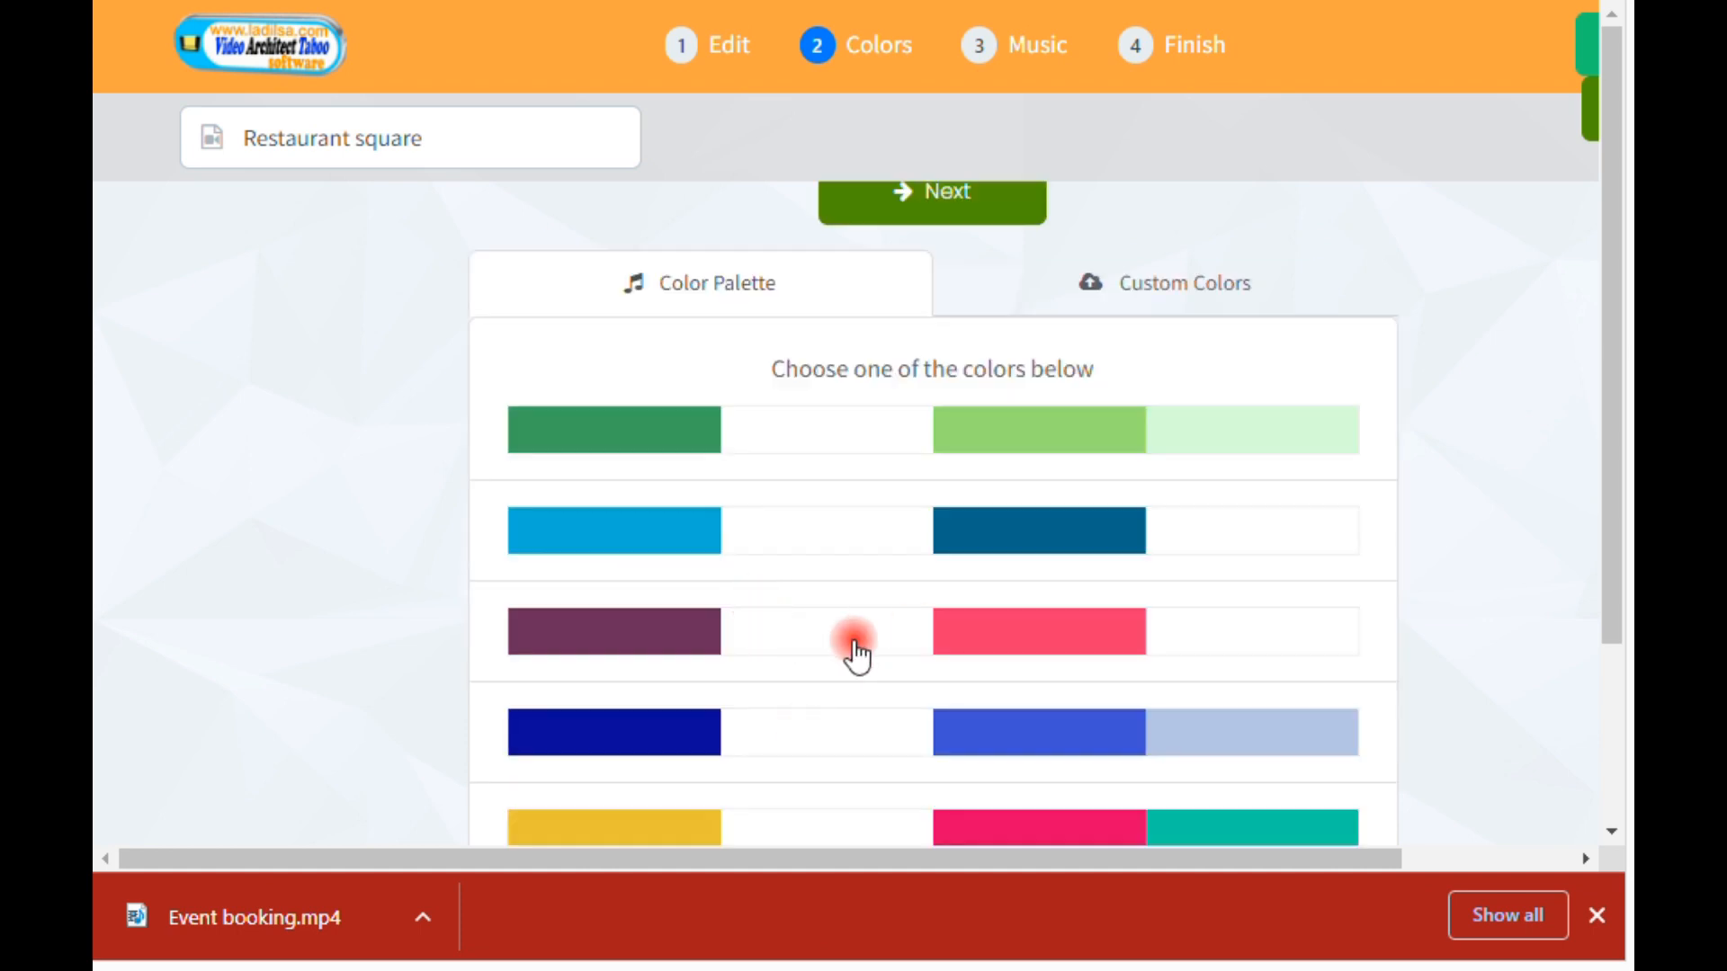
{"action": "scroll", "coordinate": [852, 660], "scroll_direction": "down", "scroll_amount": 3}
{"action": "left_click", "coordinate": [710, 792]}
{"action": "scroll", "coordinate": [830, 605], "scroll_direction": "up", "scroll_amount": 5}
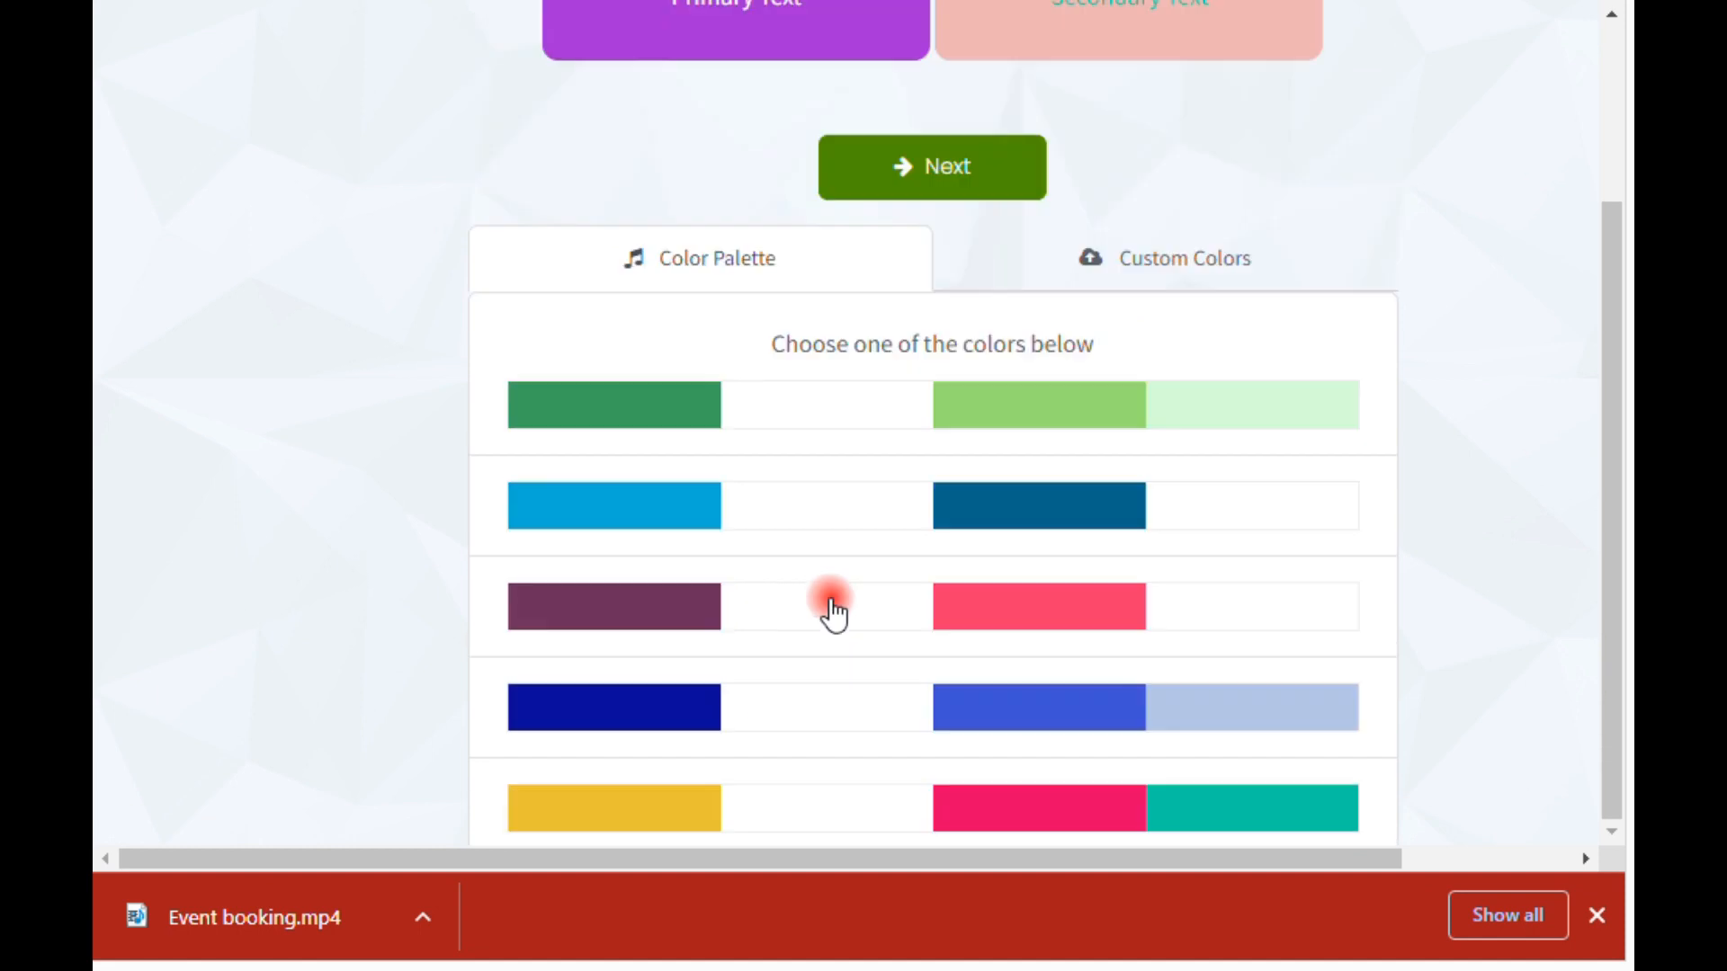
{"action": "left_click", "coordinate": [940, 377]}
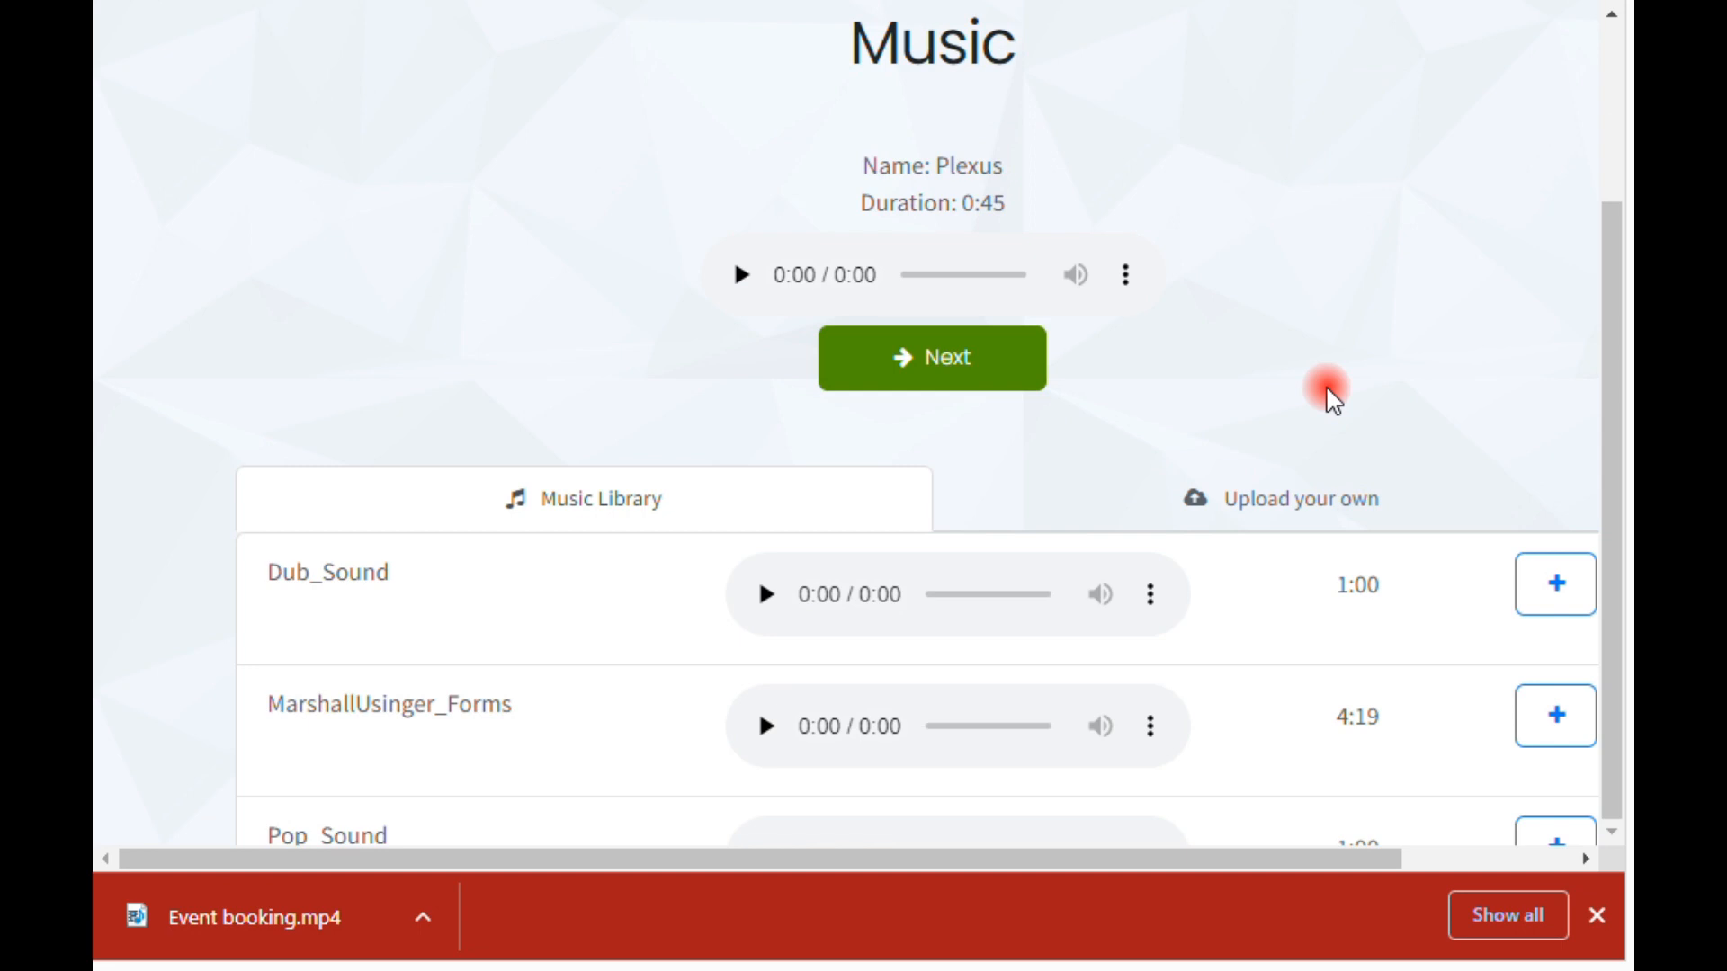
Step: Choose EDM Baseline from the music library as the video's soundtrack
{"action": "scroll", "coordinate": [1260, 370], "scroll_direction": "down", "scroll_amount": 6}
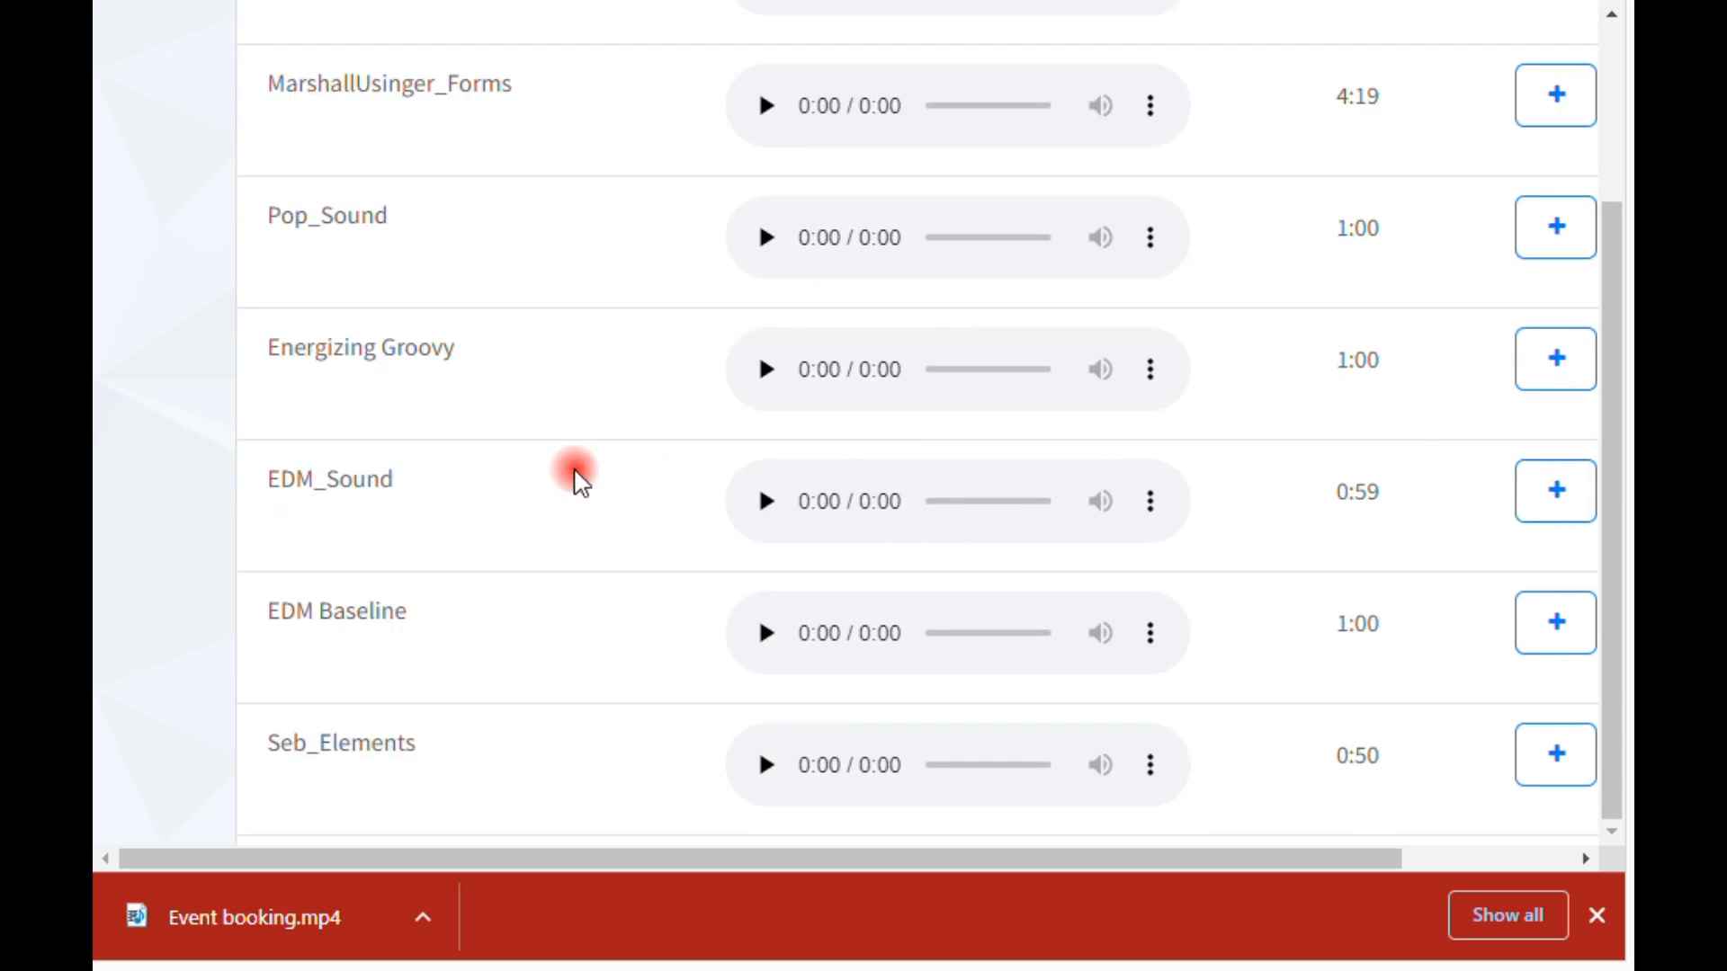
{"action": "left_click", "coordinate": [1558, 625]}
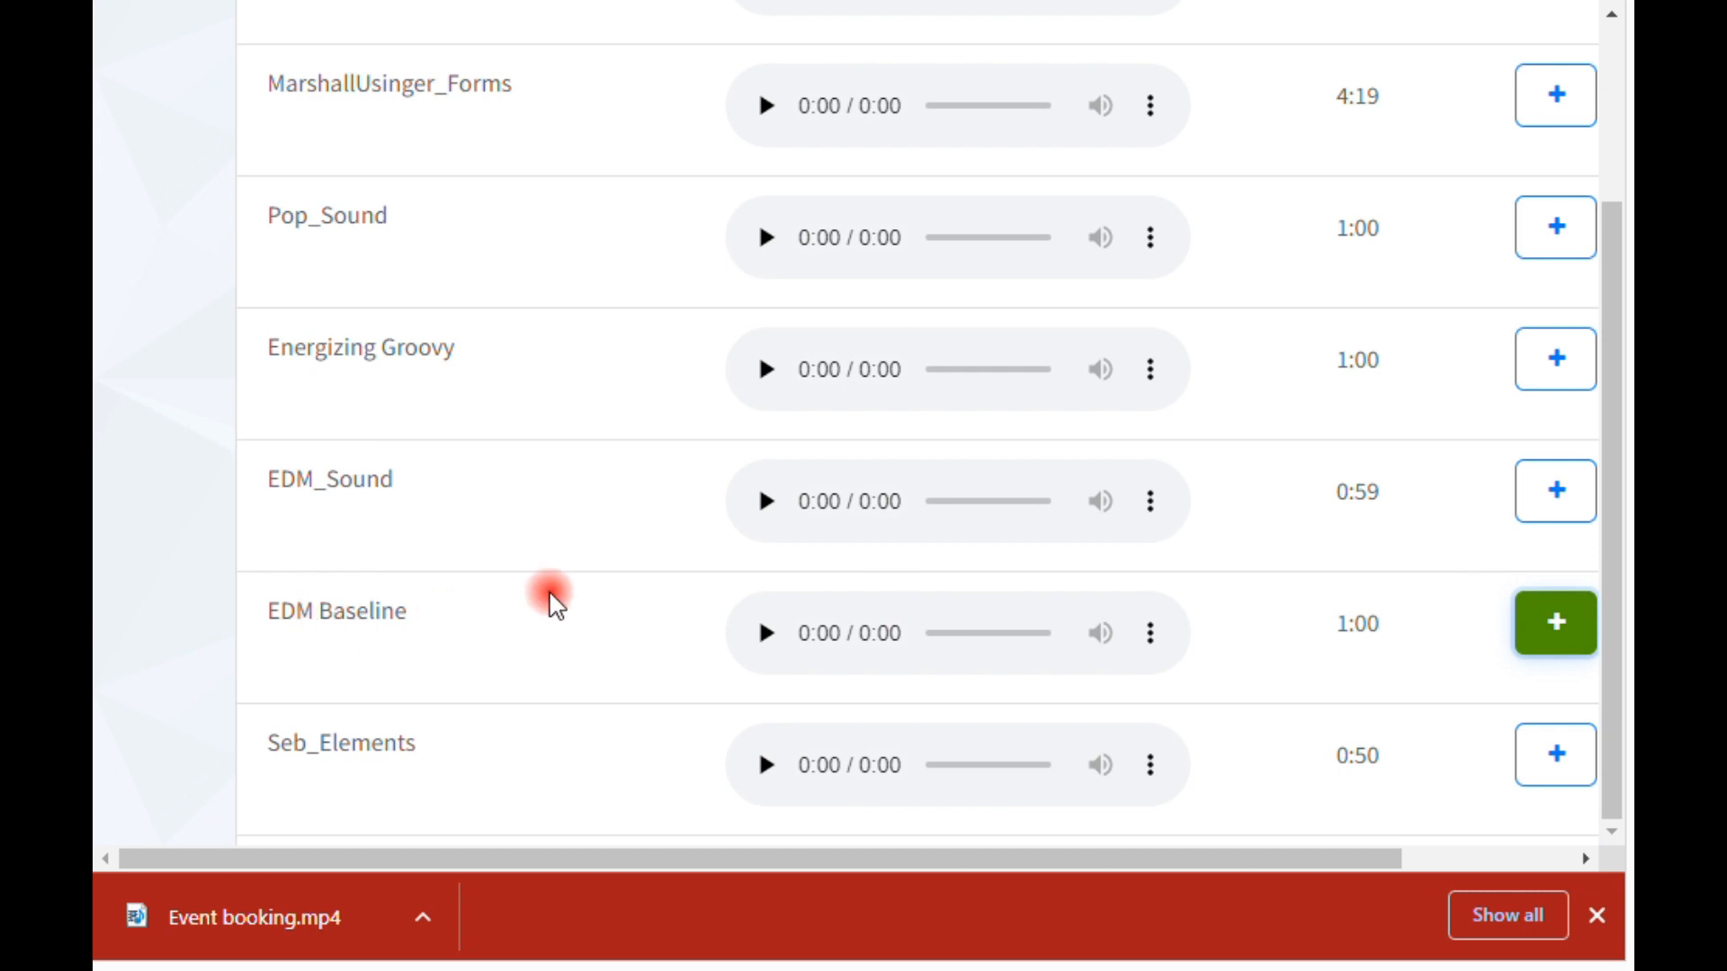
{"action": "scroll", "coordinate": [554, 604], "scroll_direction": "up", "scroll_amount": 5}
{"action": "scroll", "coordinate": [583, 585], "scroll_direction": "up", "scroll_amount": 2}
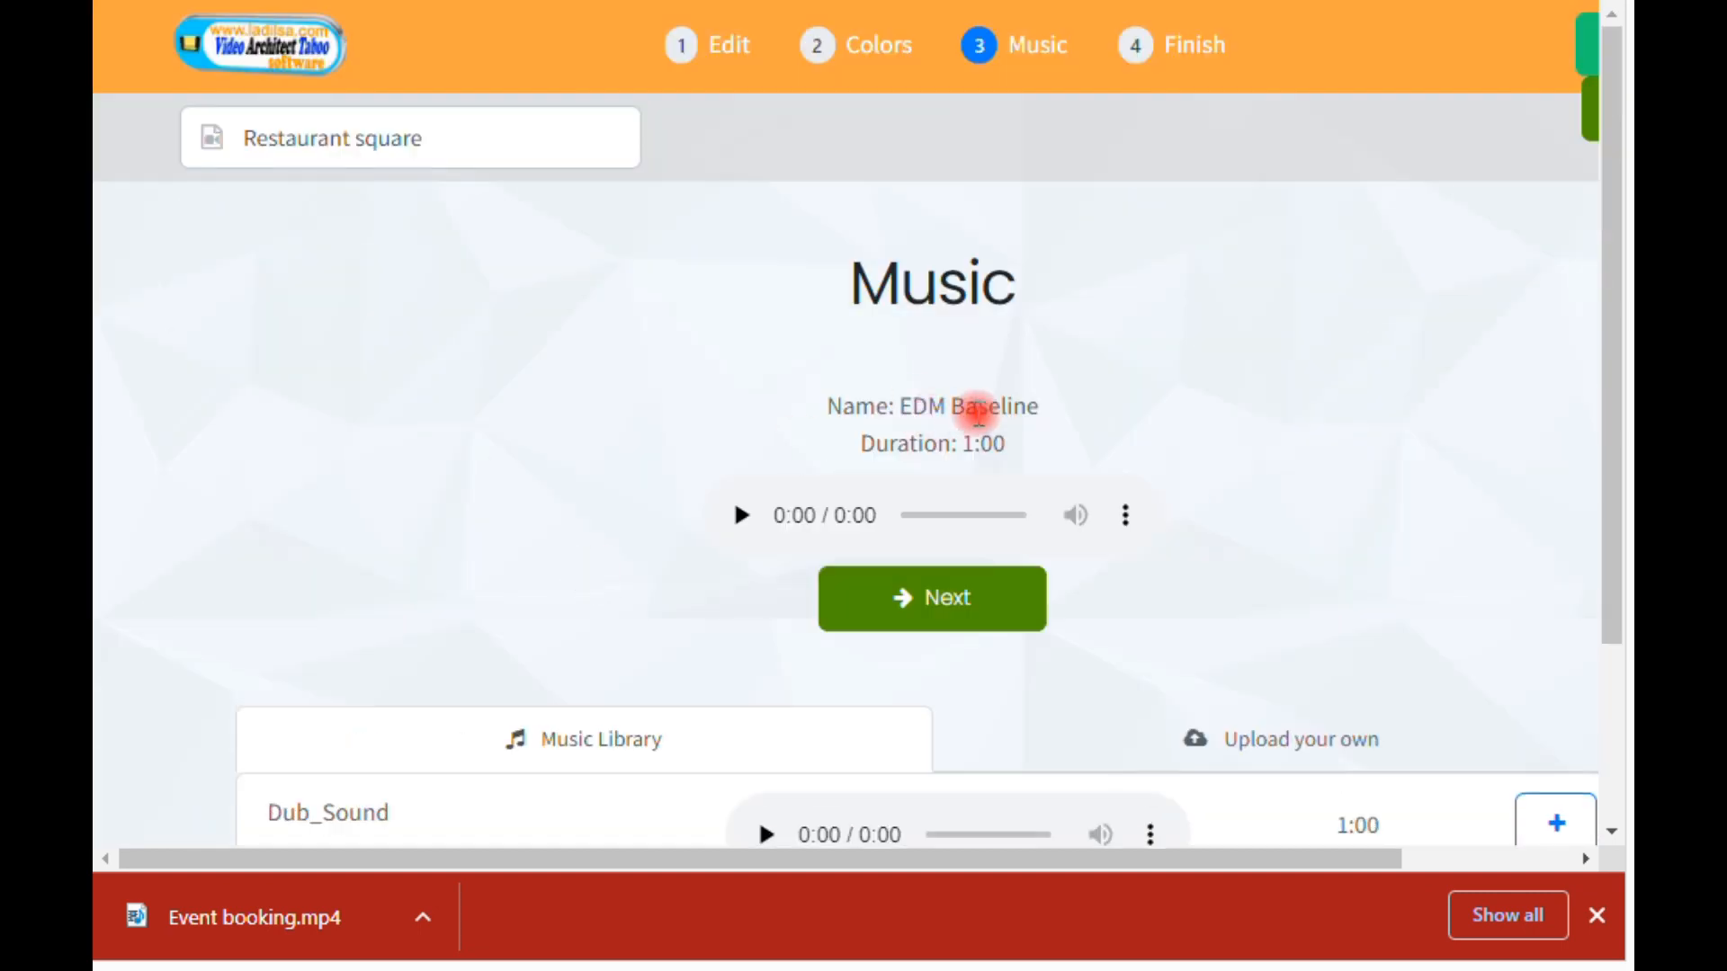
Step: Preview the first seconds of the chosen soundtrack and continue to the Finish stage
{"action": "left_click", "coordinate": [741, 531]}
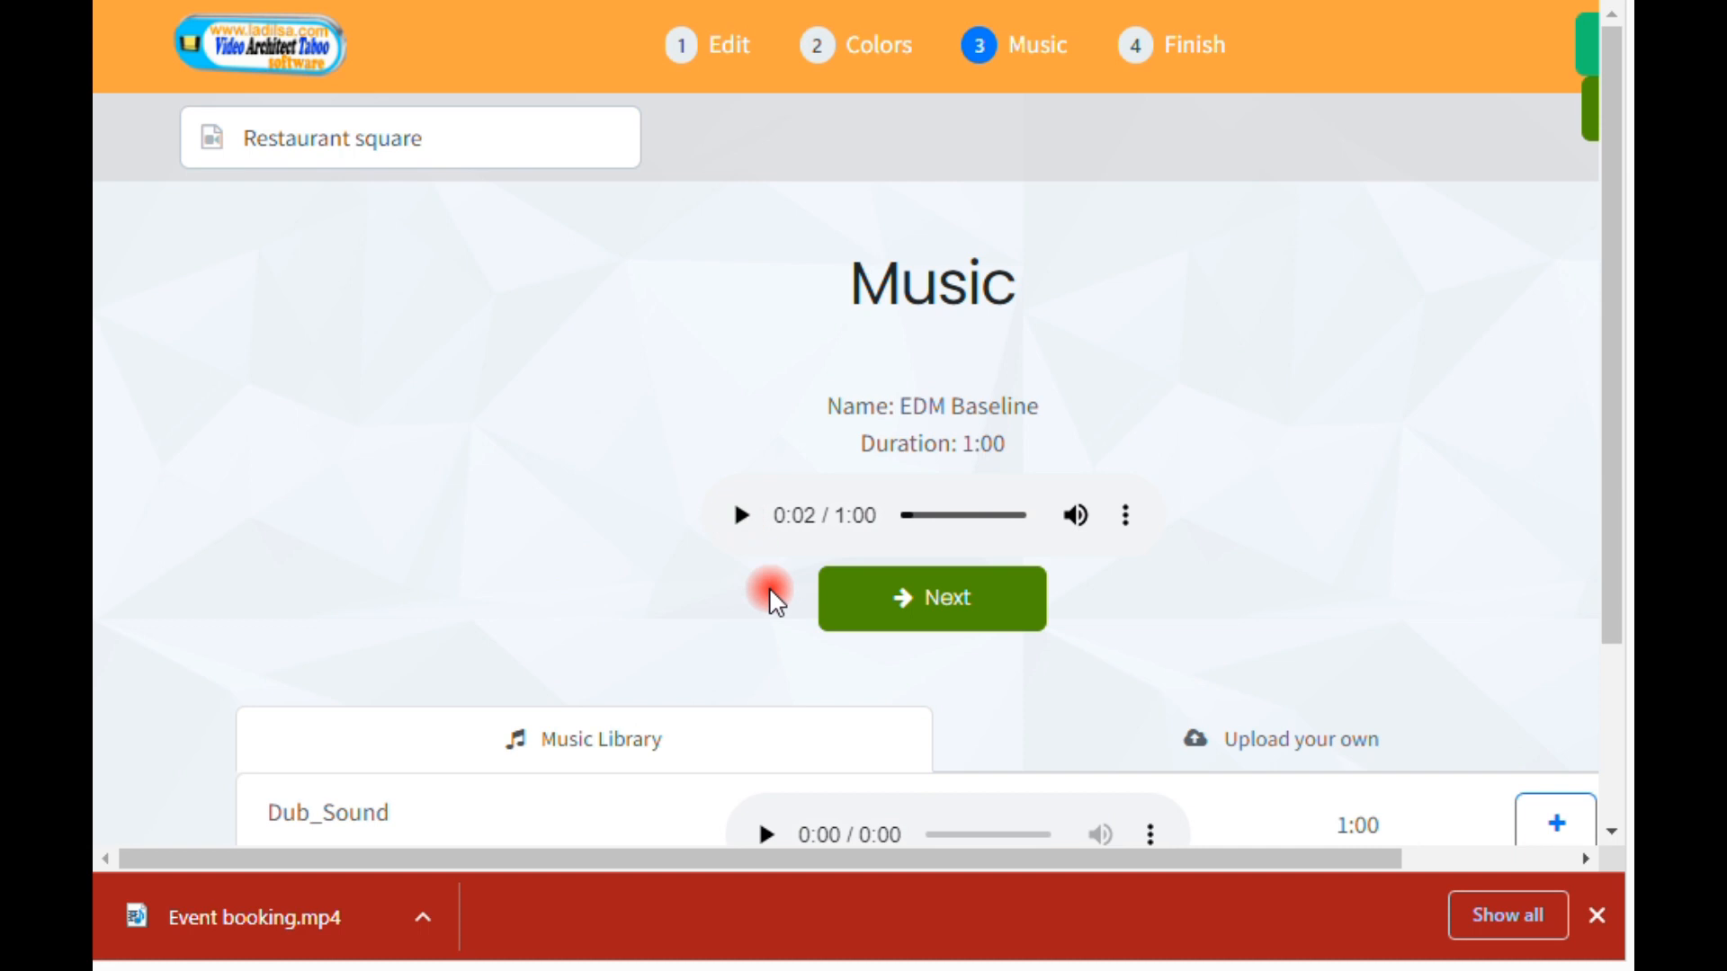
{"action": "left_click", "coordinate": [918, 612]}
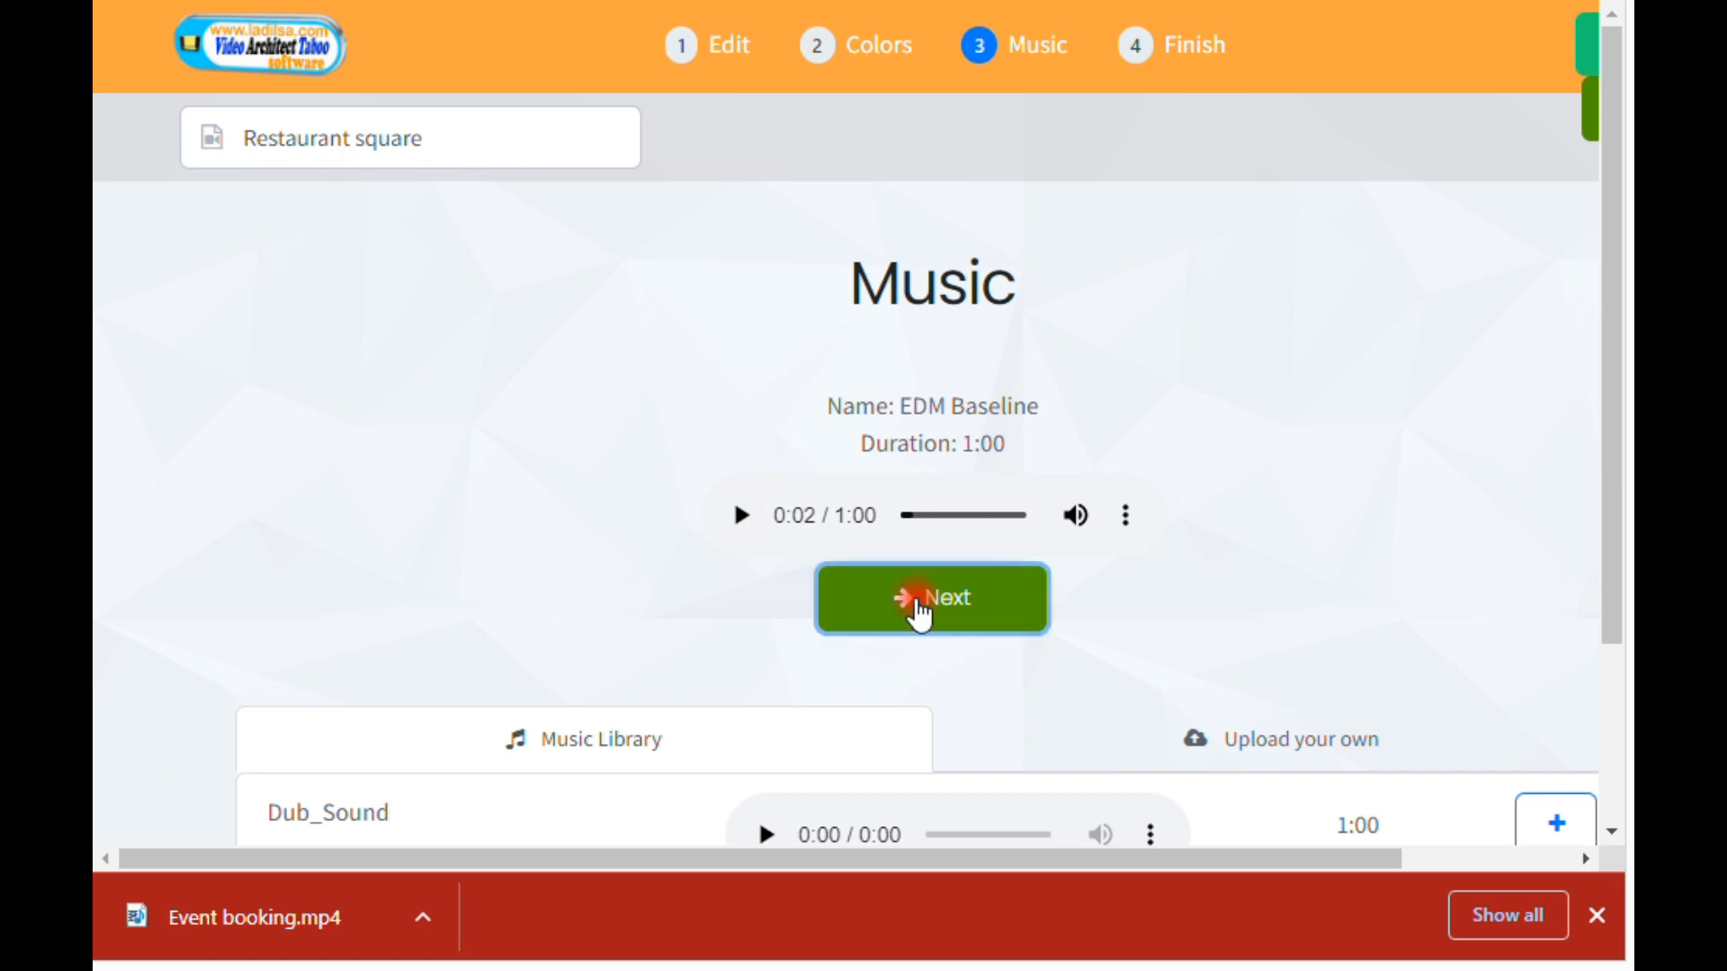
Step: Review the Finish stage's template preview and rendering option without starting the render
{"action": "scroll", "coordinate": [1437, 446], "scroll_direction": "down", "scroll_amount": 2}
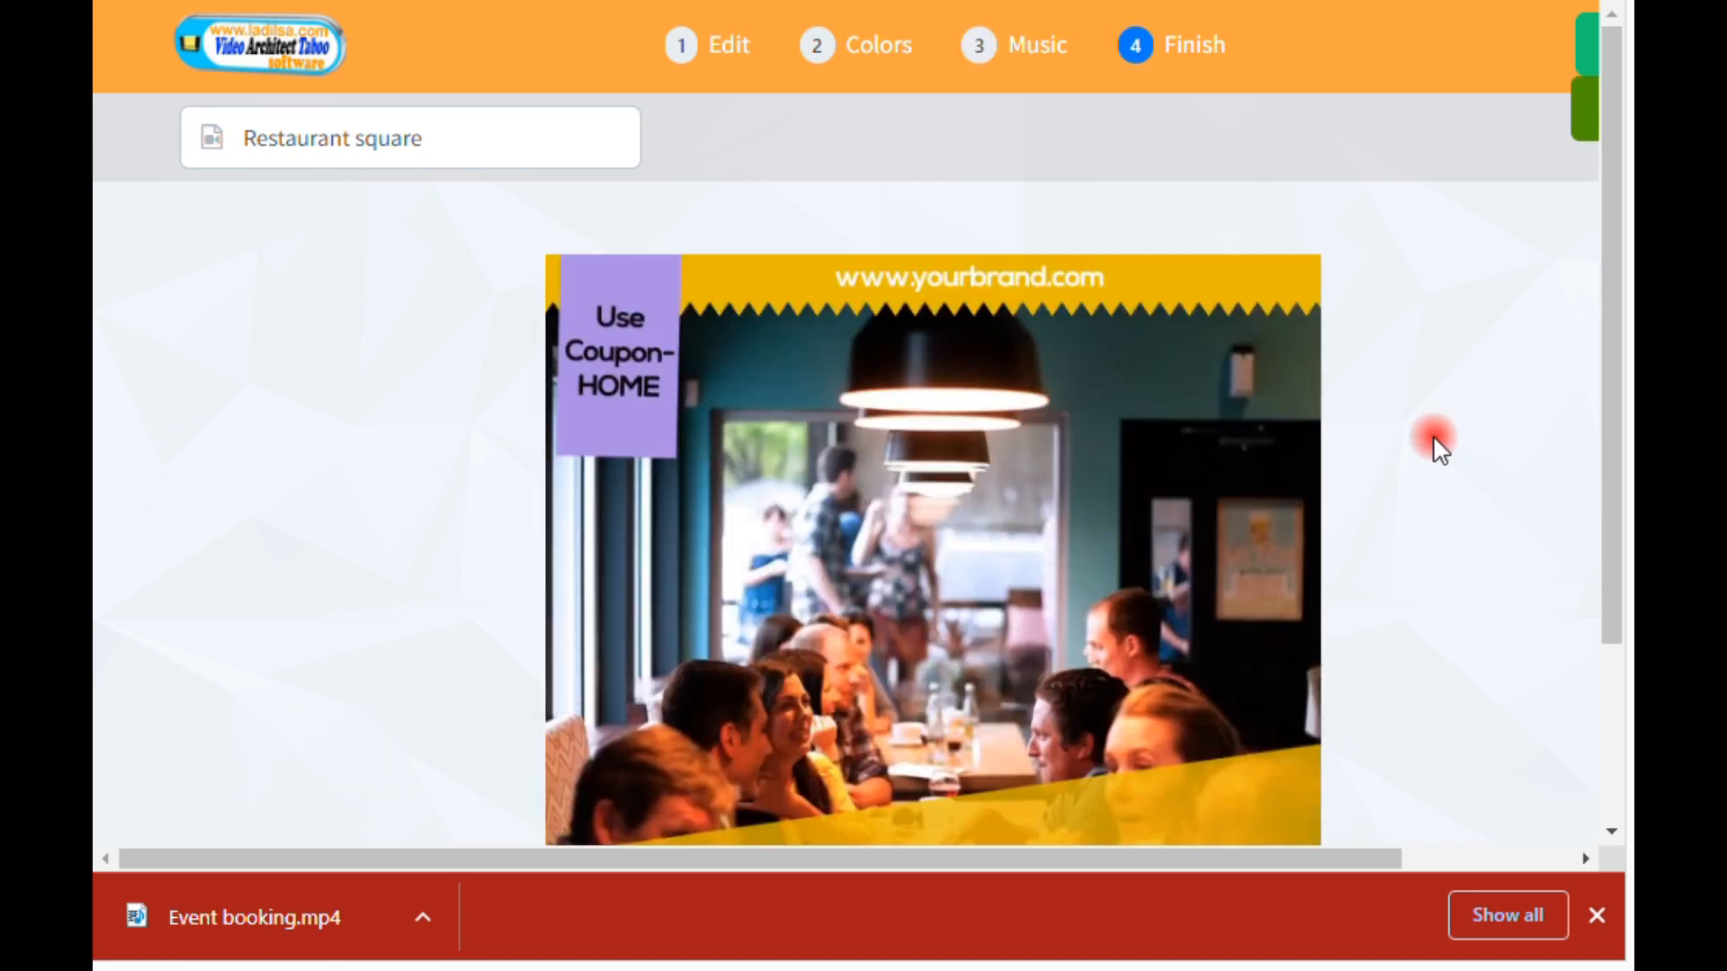
{"action": "scroll", "coordinate": [1434, 444], "scroll_direction": "up", "scroll_amount": 2}
{"action": "scroll", "coordinate": [1426, 432], "scroll_direction": "down", "scroll_amount": 4}
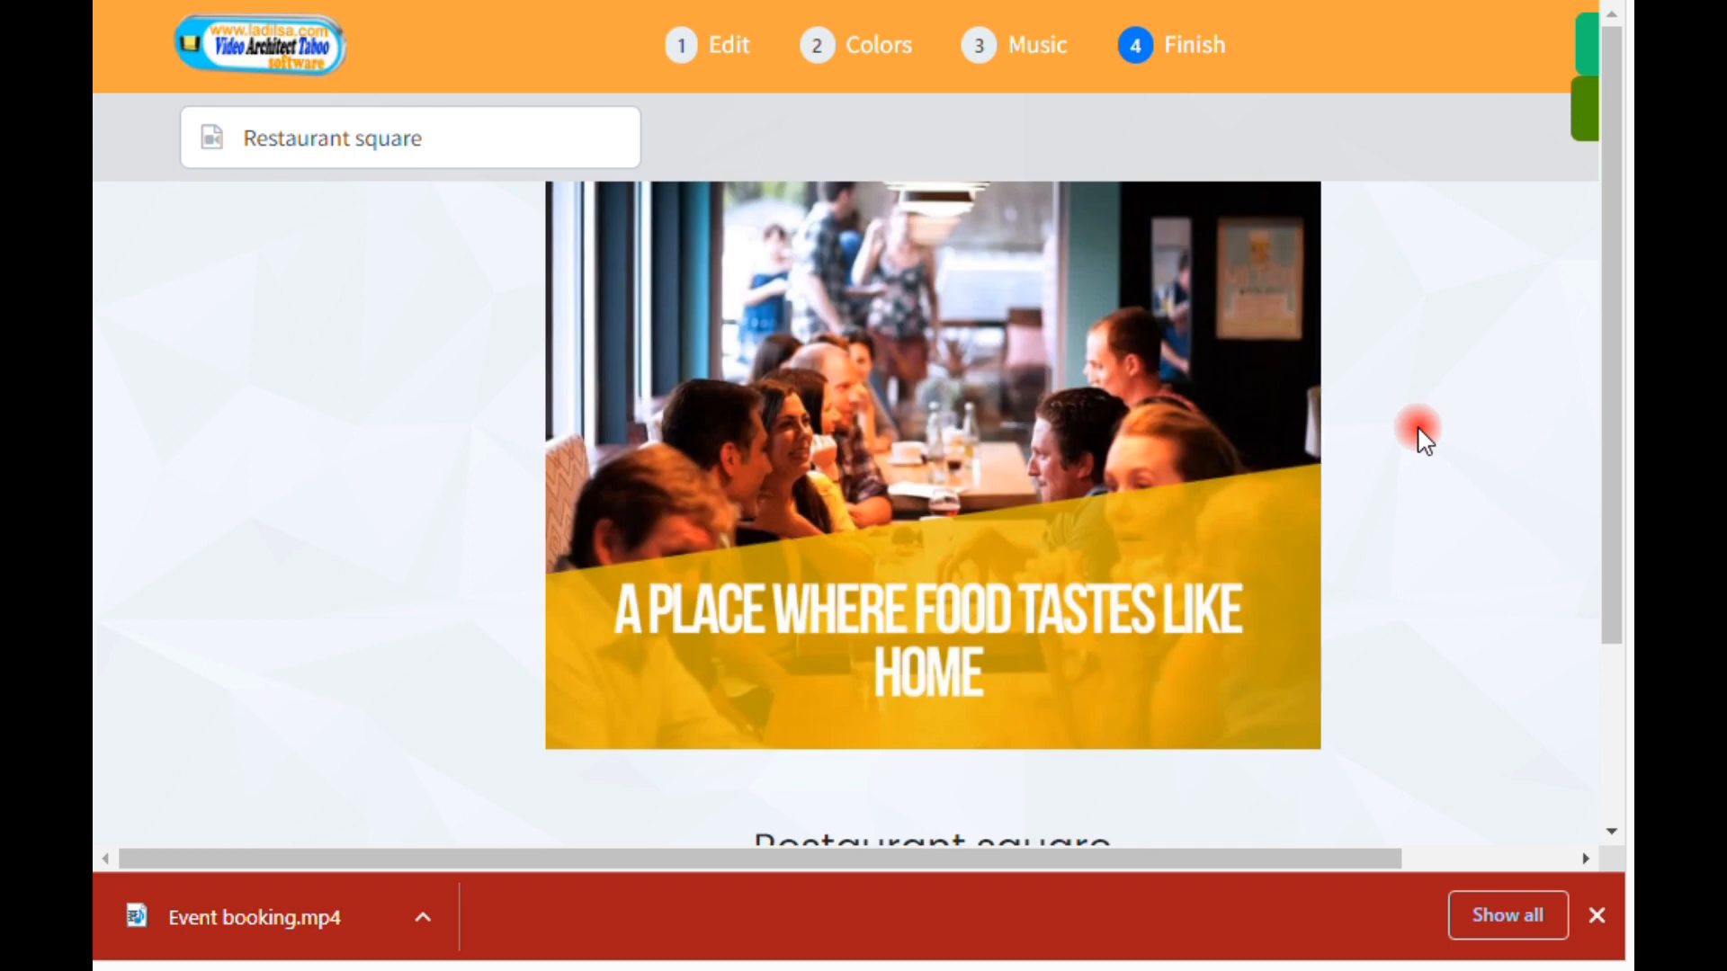
{"action": "scroll", "coordinate": [1425, 441], "scroll_direction": "down", "scroll_amount": 3}
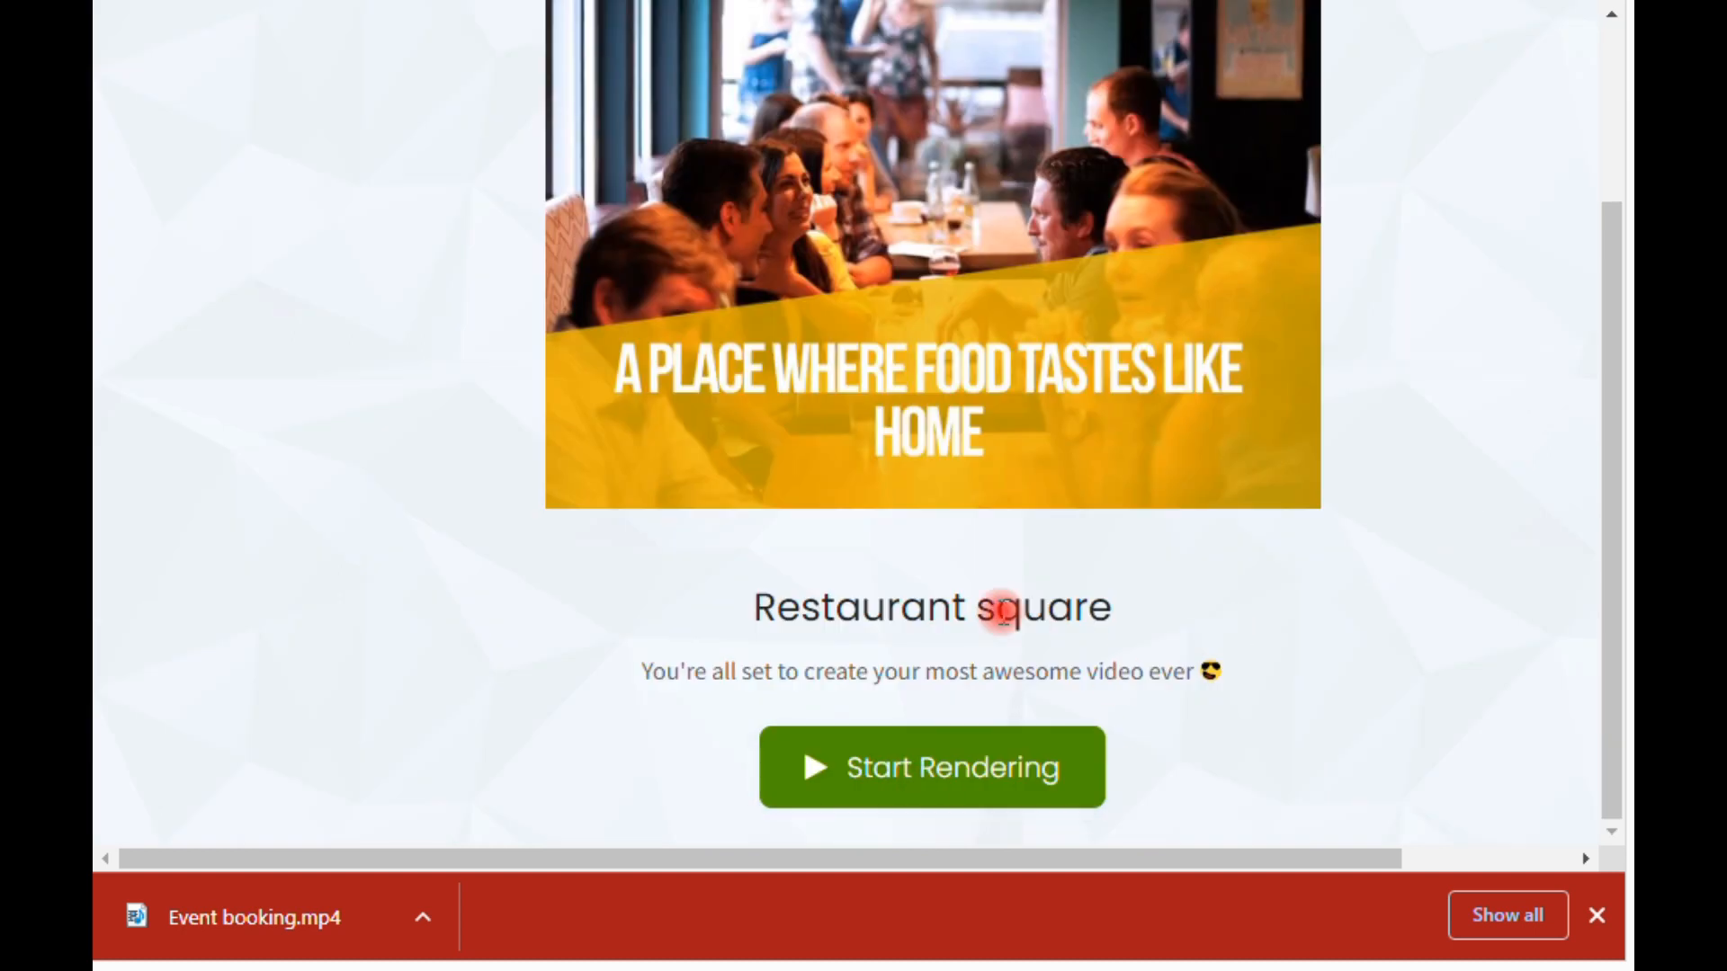
{"action": "scroll", "coordinate": [455, 531], "scroll_direction": "up", "scroll_amount": 5}
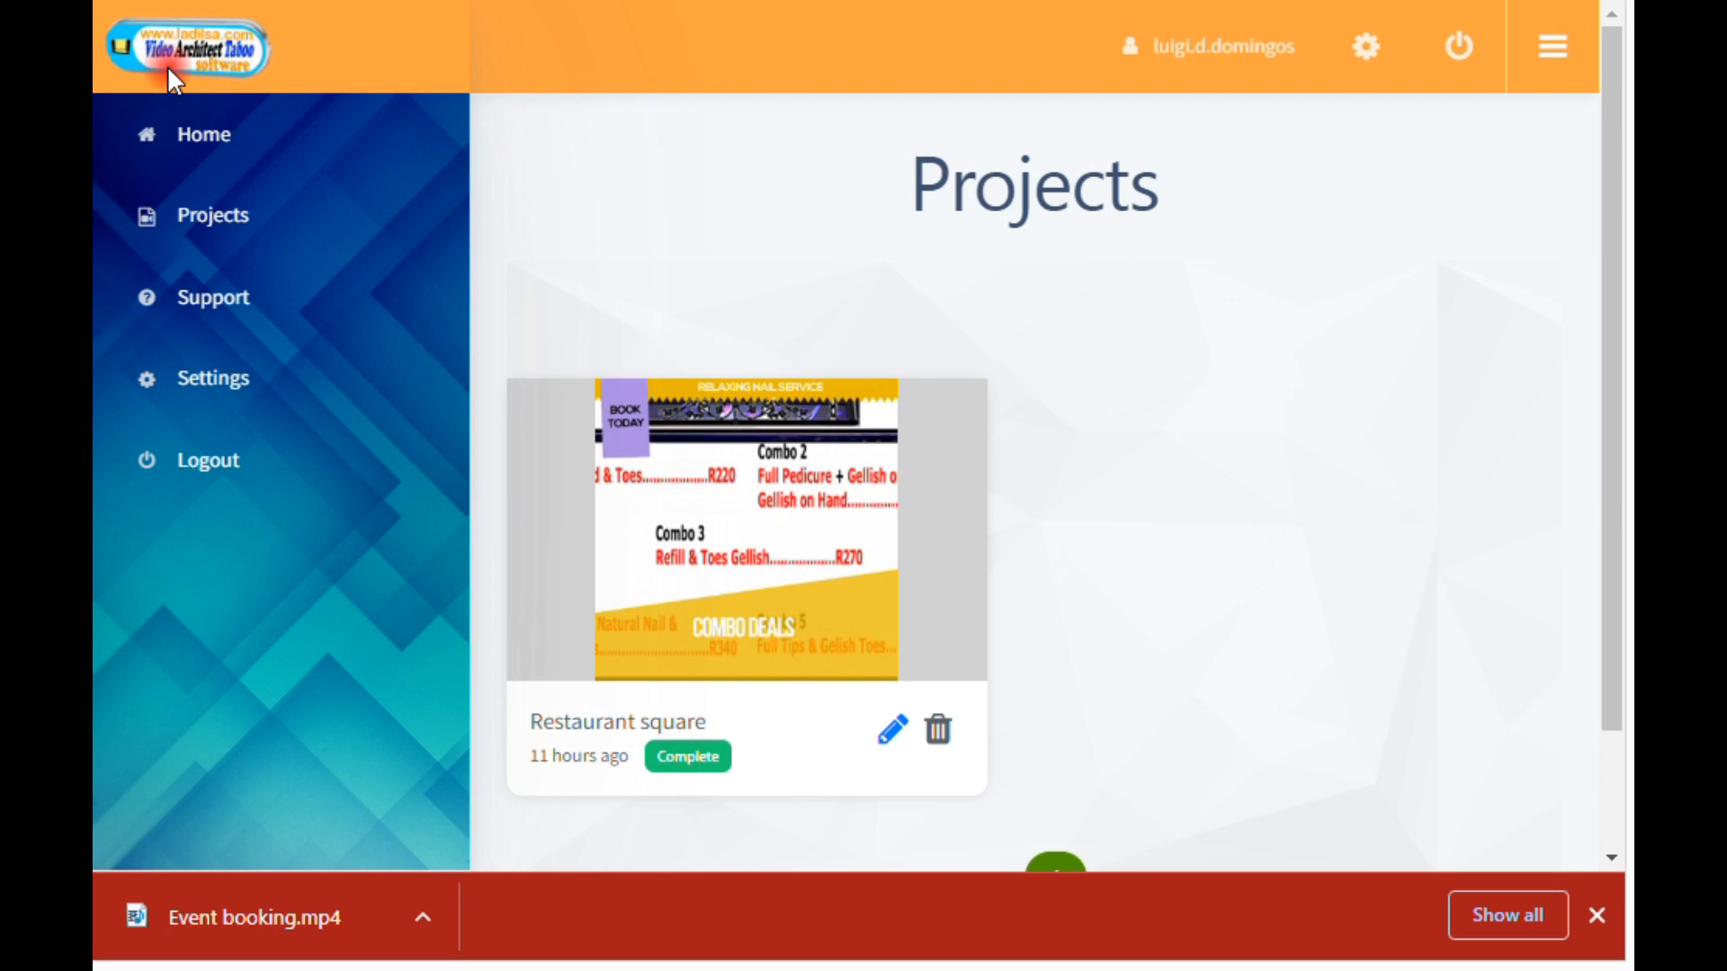
Step: Open the completed Restaurant square project from the Projects page and watch its rendered nail service video to the end
{"action": "left_click", "coordinate": [234, 220]}
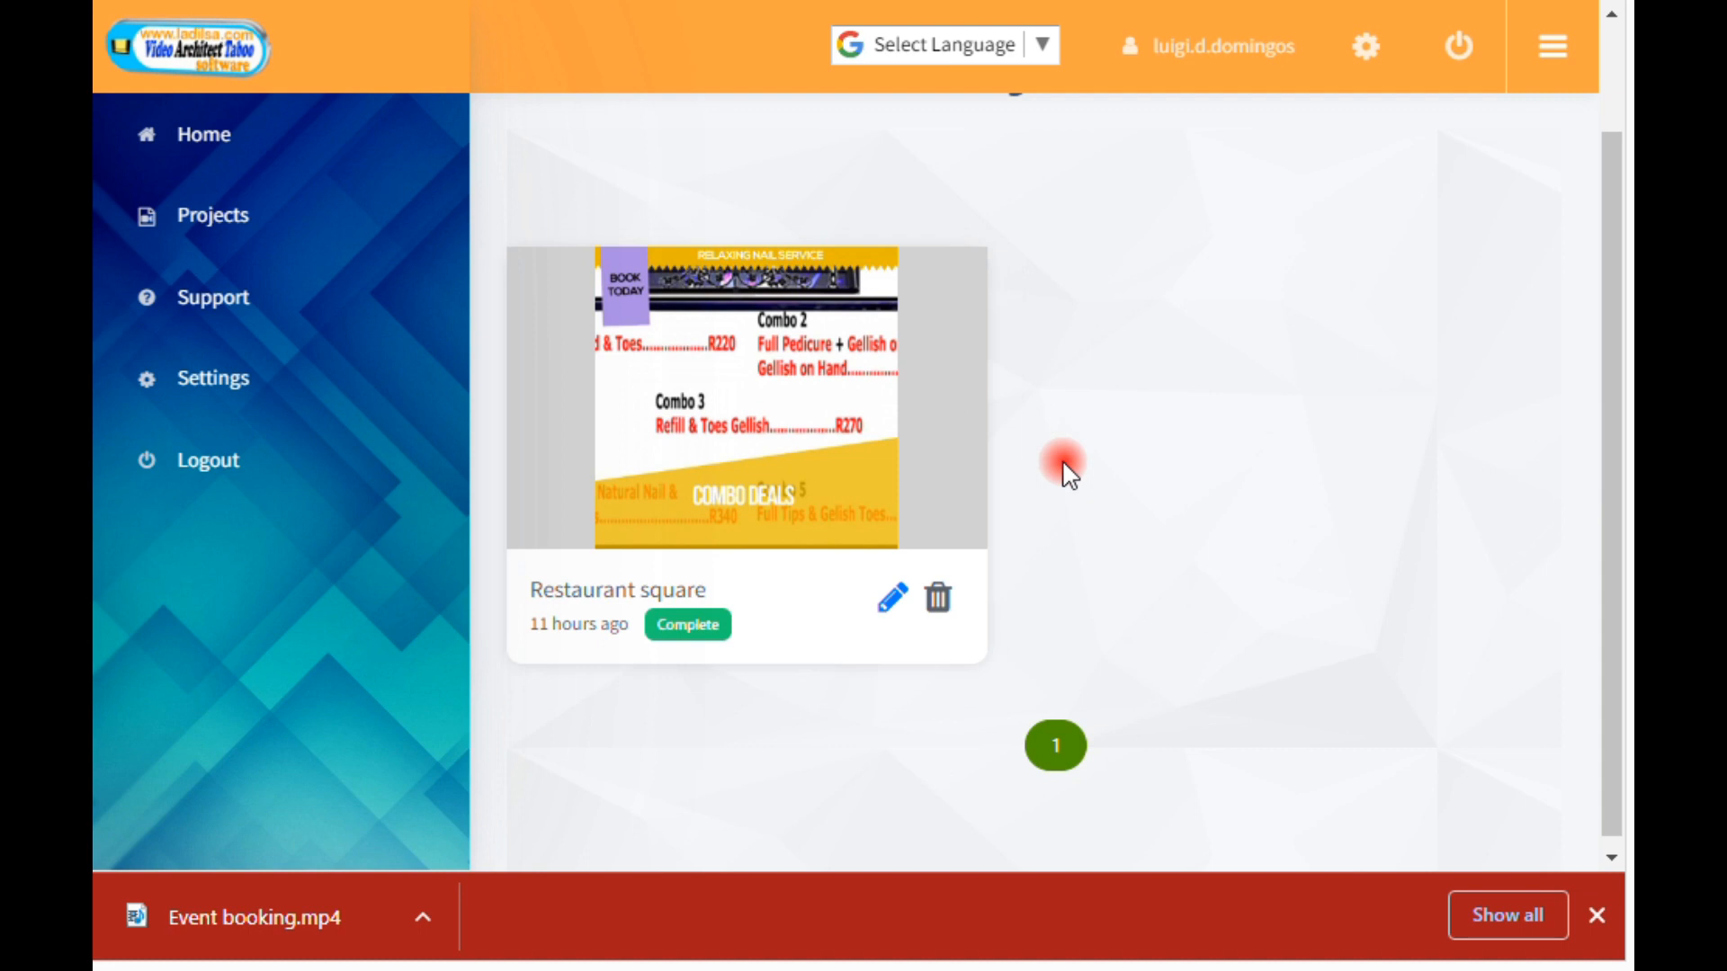
{"action": "left_click", "coordinate": [811, 457]}
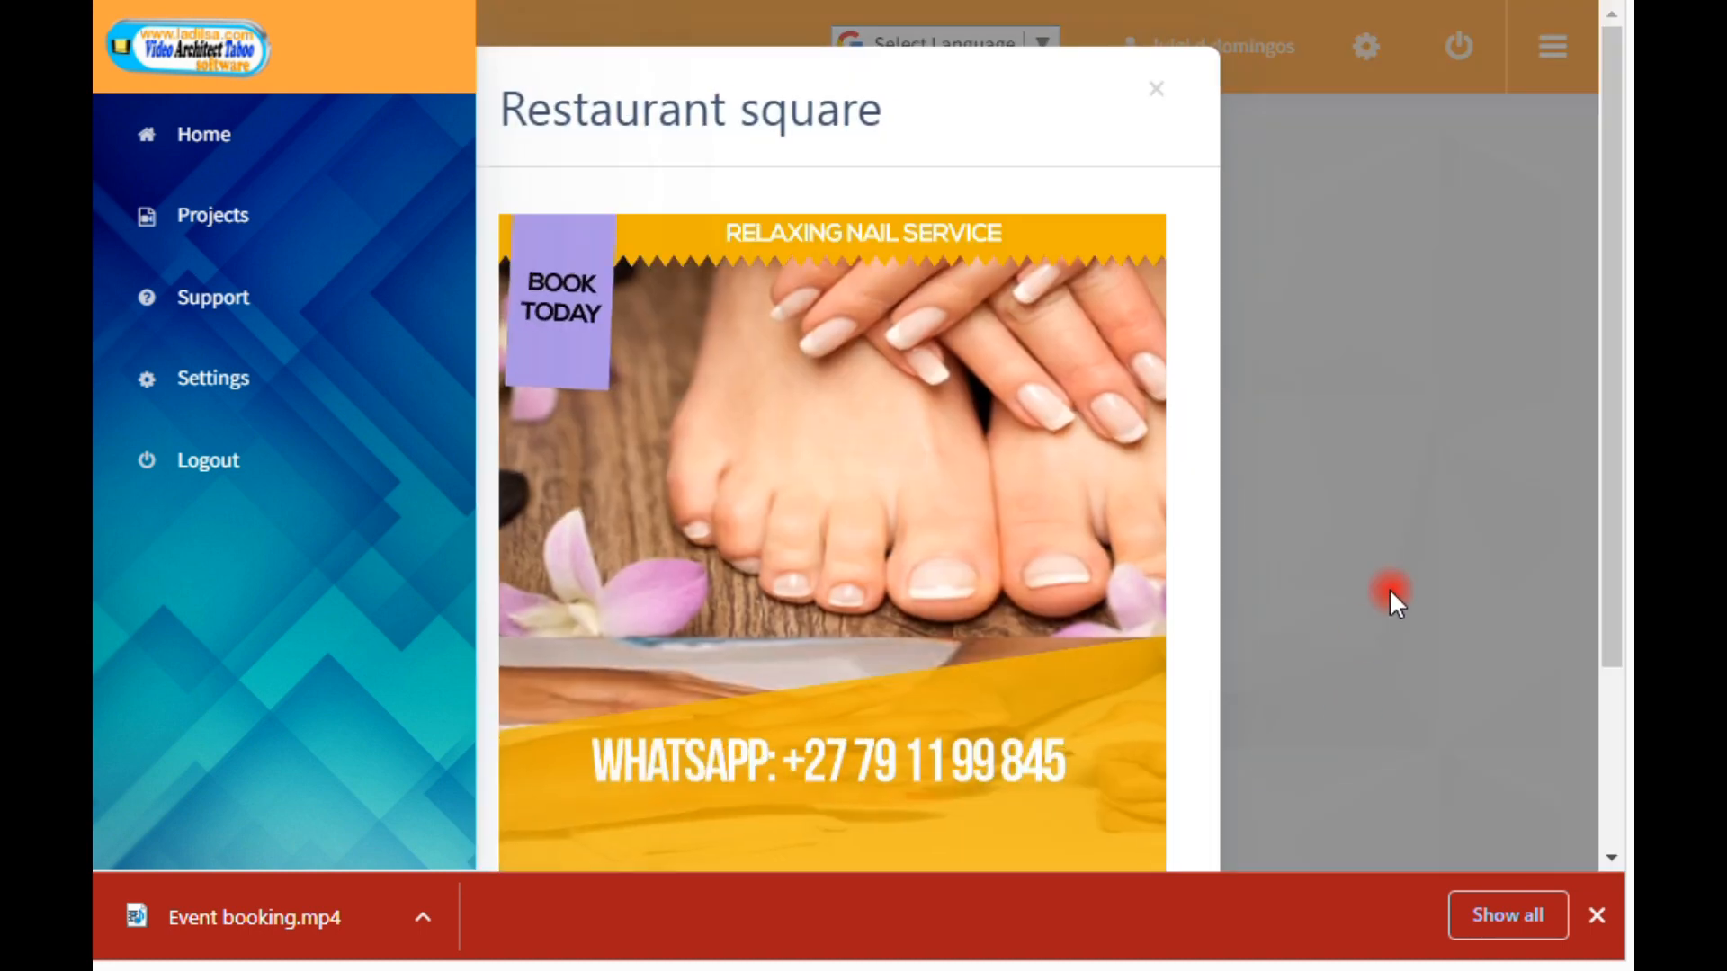
{"action": "left_click_drag", "start_coordinate": [1610, 387], "coordinate": [1607, 426]}
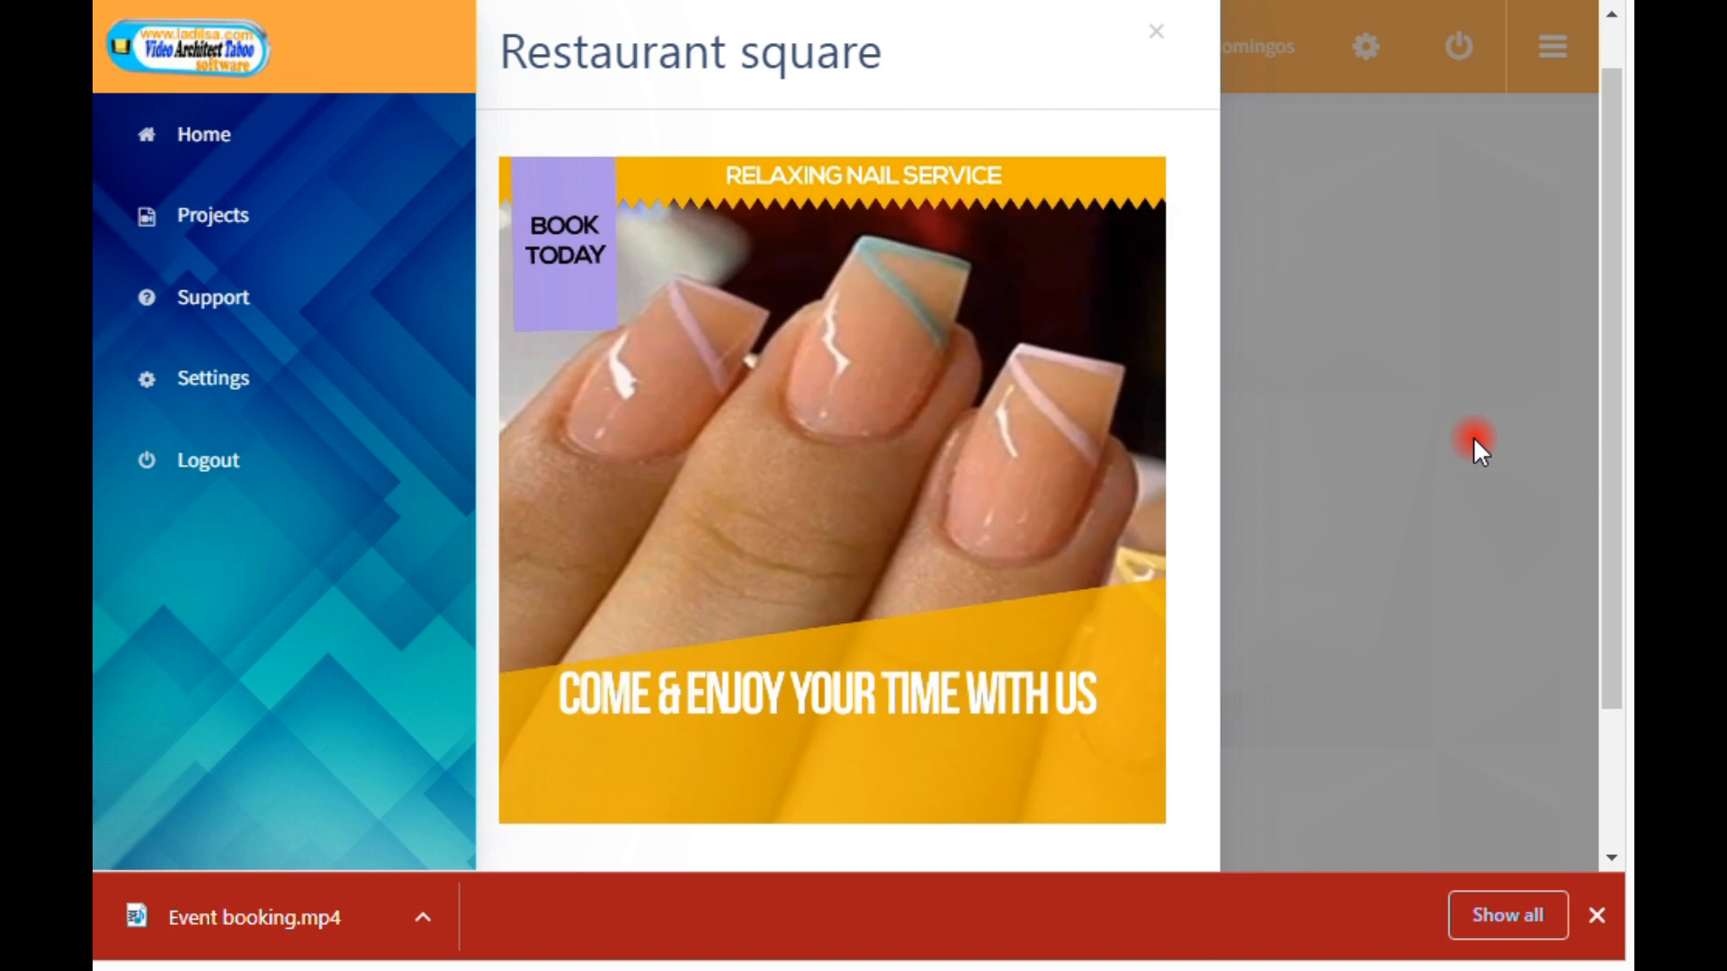
{"action": "scroll", "coordinate": [1474, 436], "scroll_direction": "down", "scroll_amount": 2}
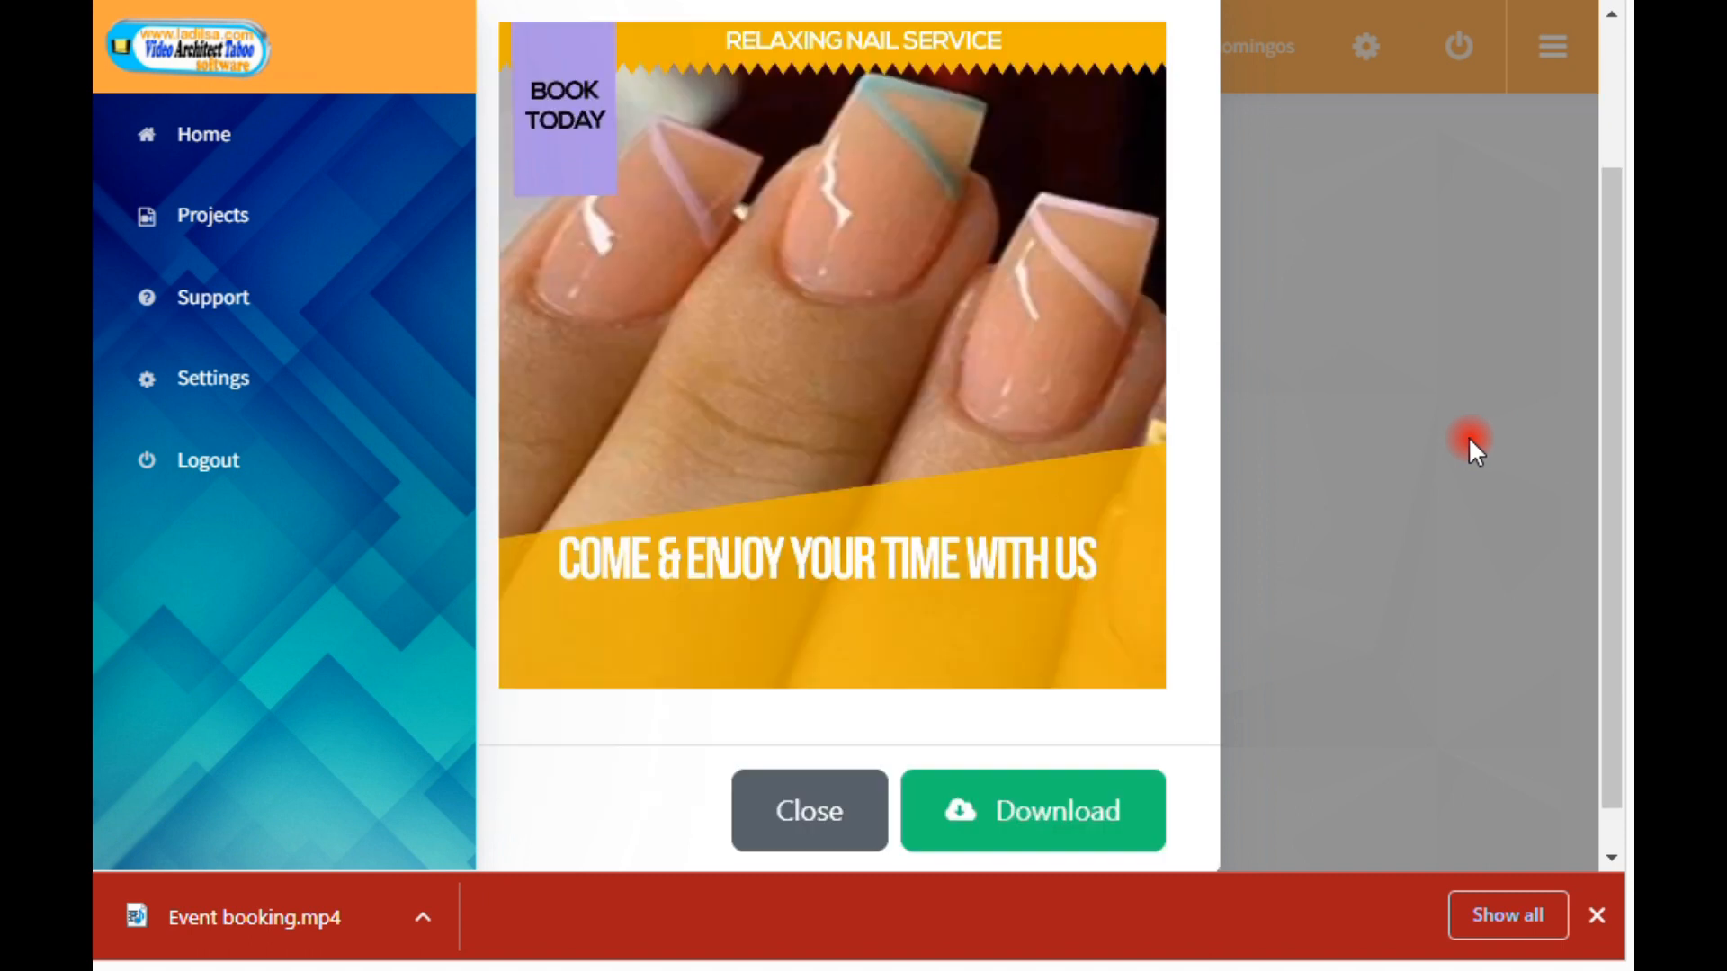
{"action": "scroll", "coordinate": [1469, 438], "scroll_direction": "up", "scroll_amount": 2}
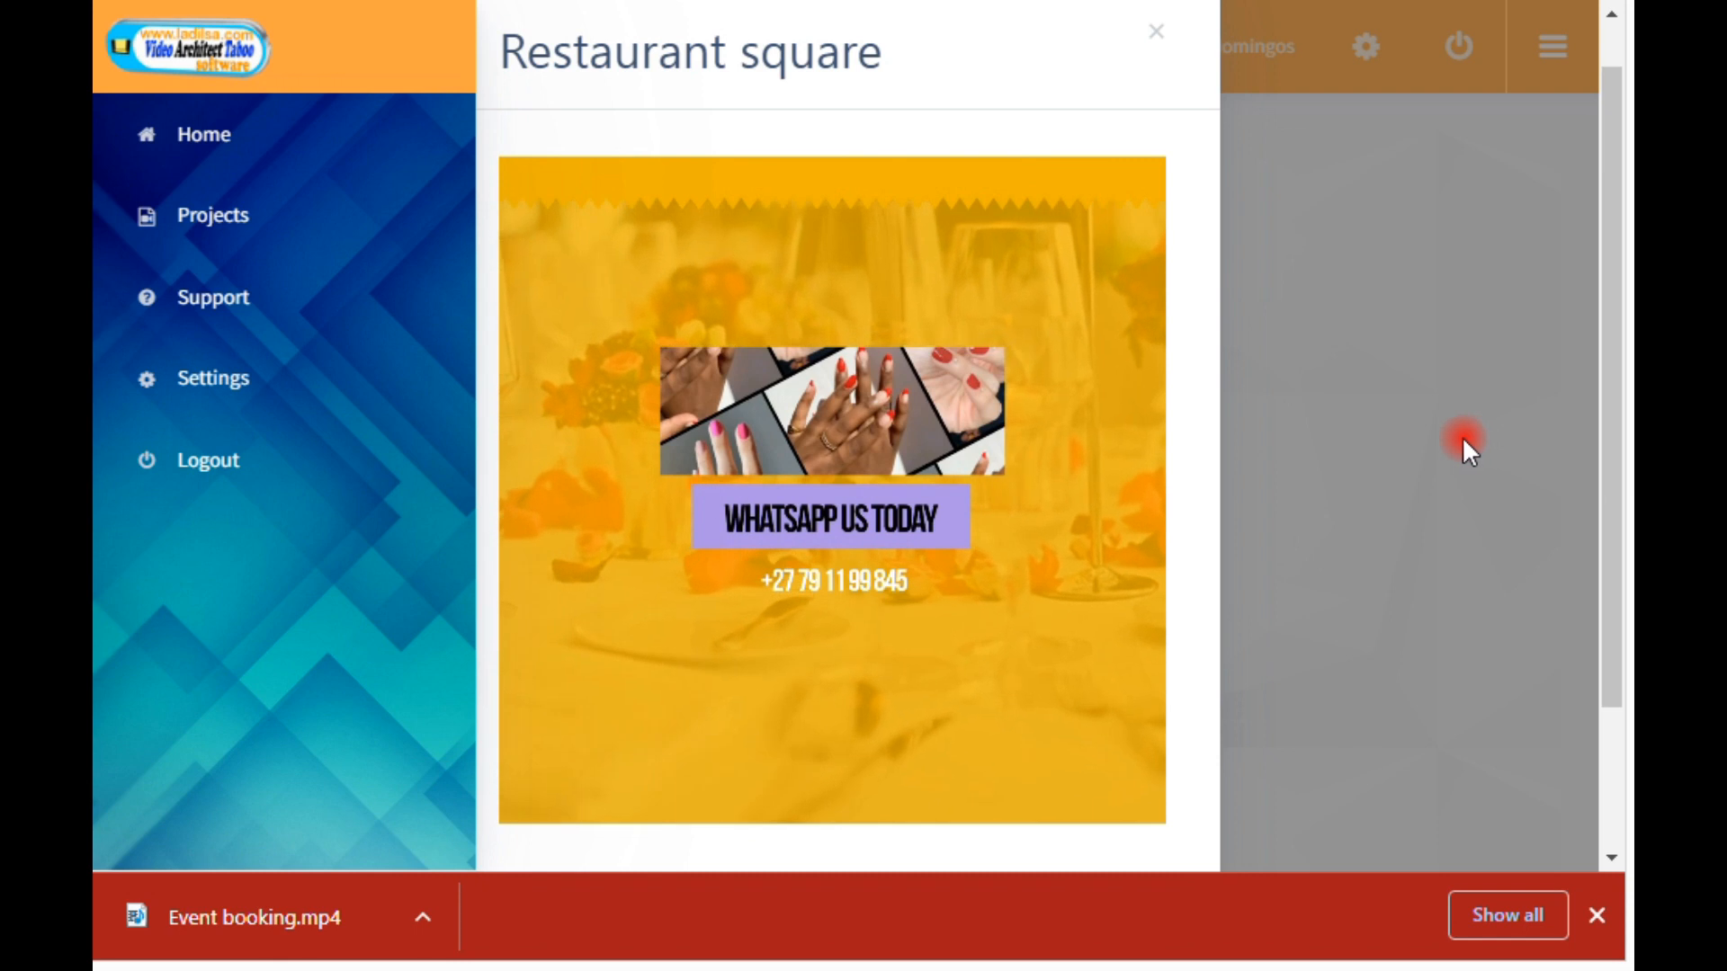
{"action": "scroll", "coordinate": [1381, 439], "scroll_direction": "down", "scroll_amount": 2}
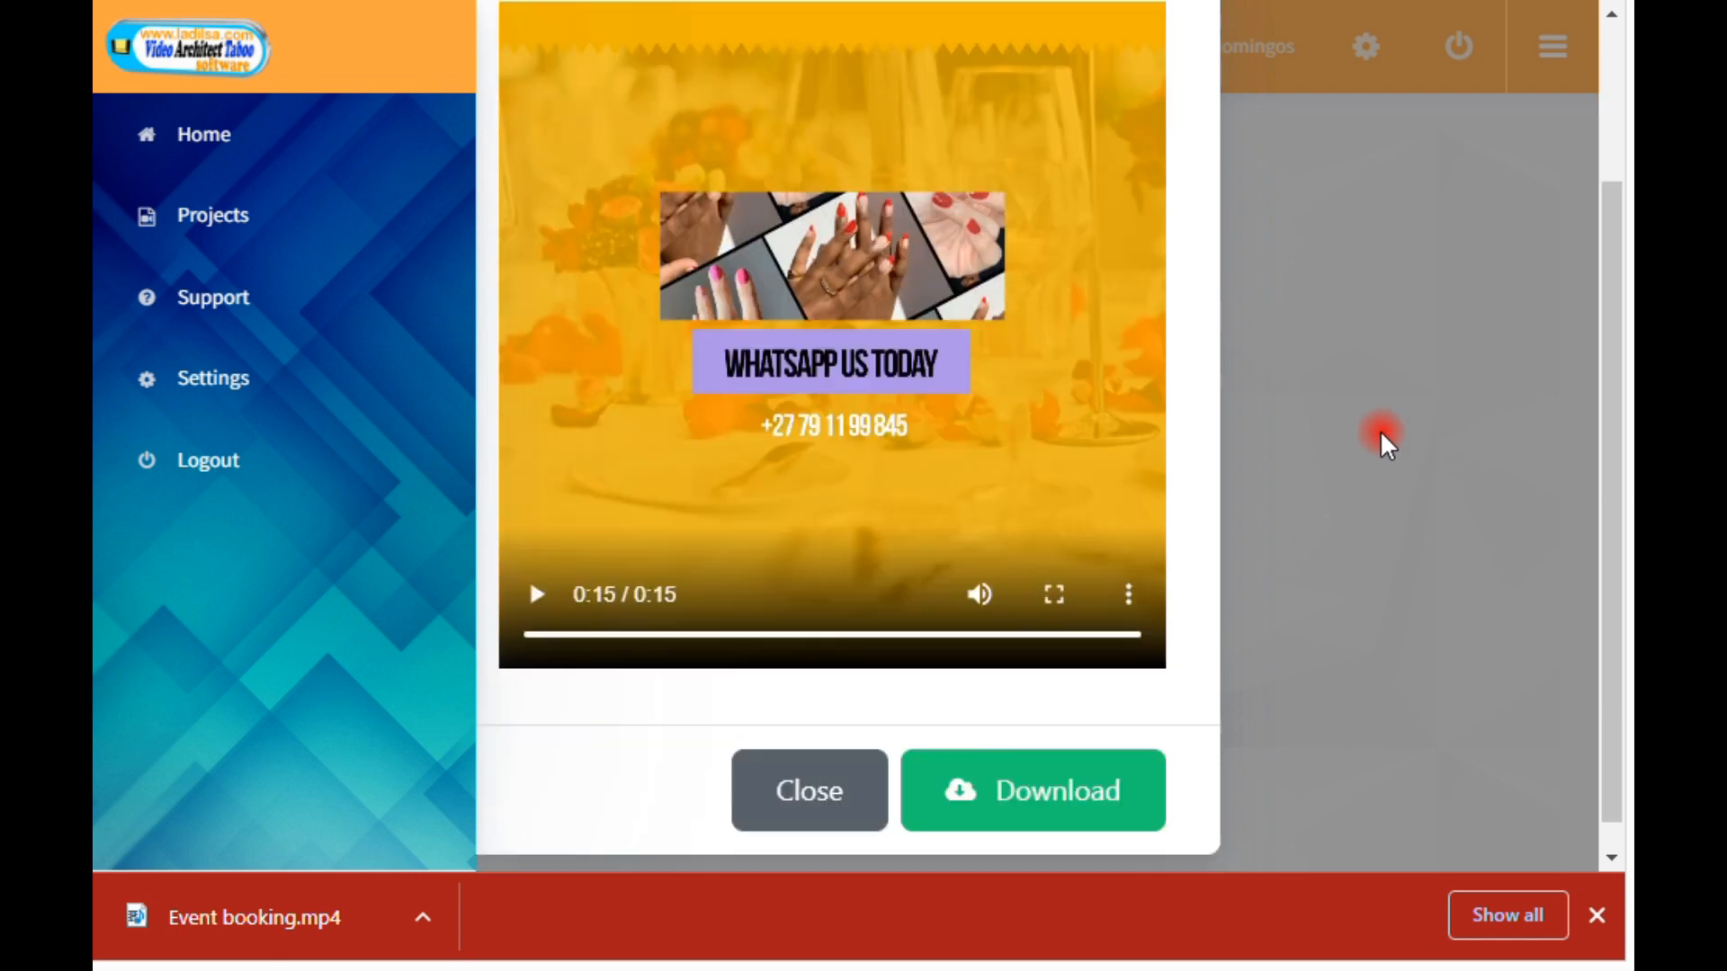
{"action": "scroll", "coordinate": [1380, 430], "scroll_direction": "up", "scroll_amount": 2}
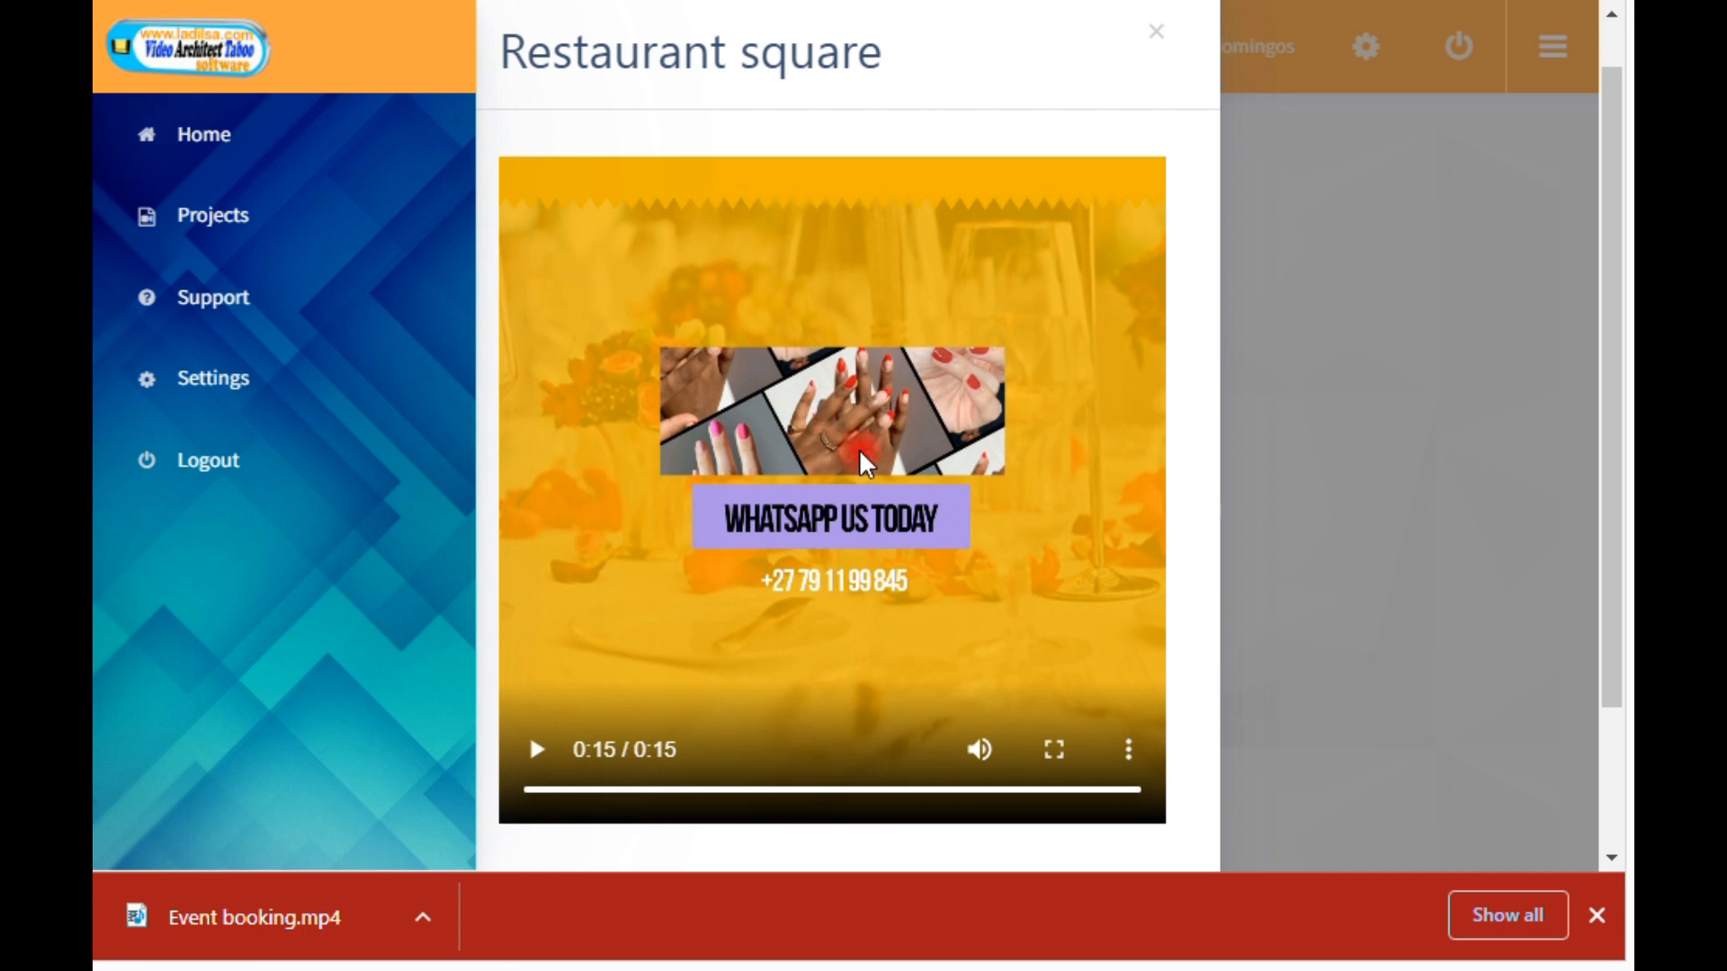
{"action": "scroll", "coordinate": [861, 454], "scroll_direction": "down", "scroll_amount": 2}
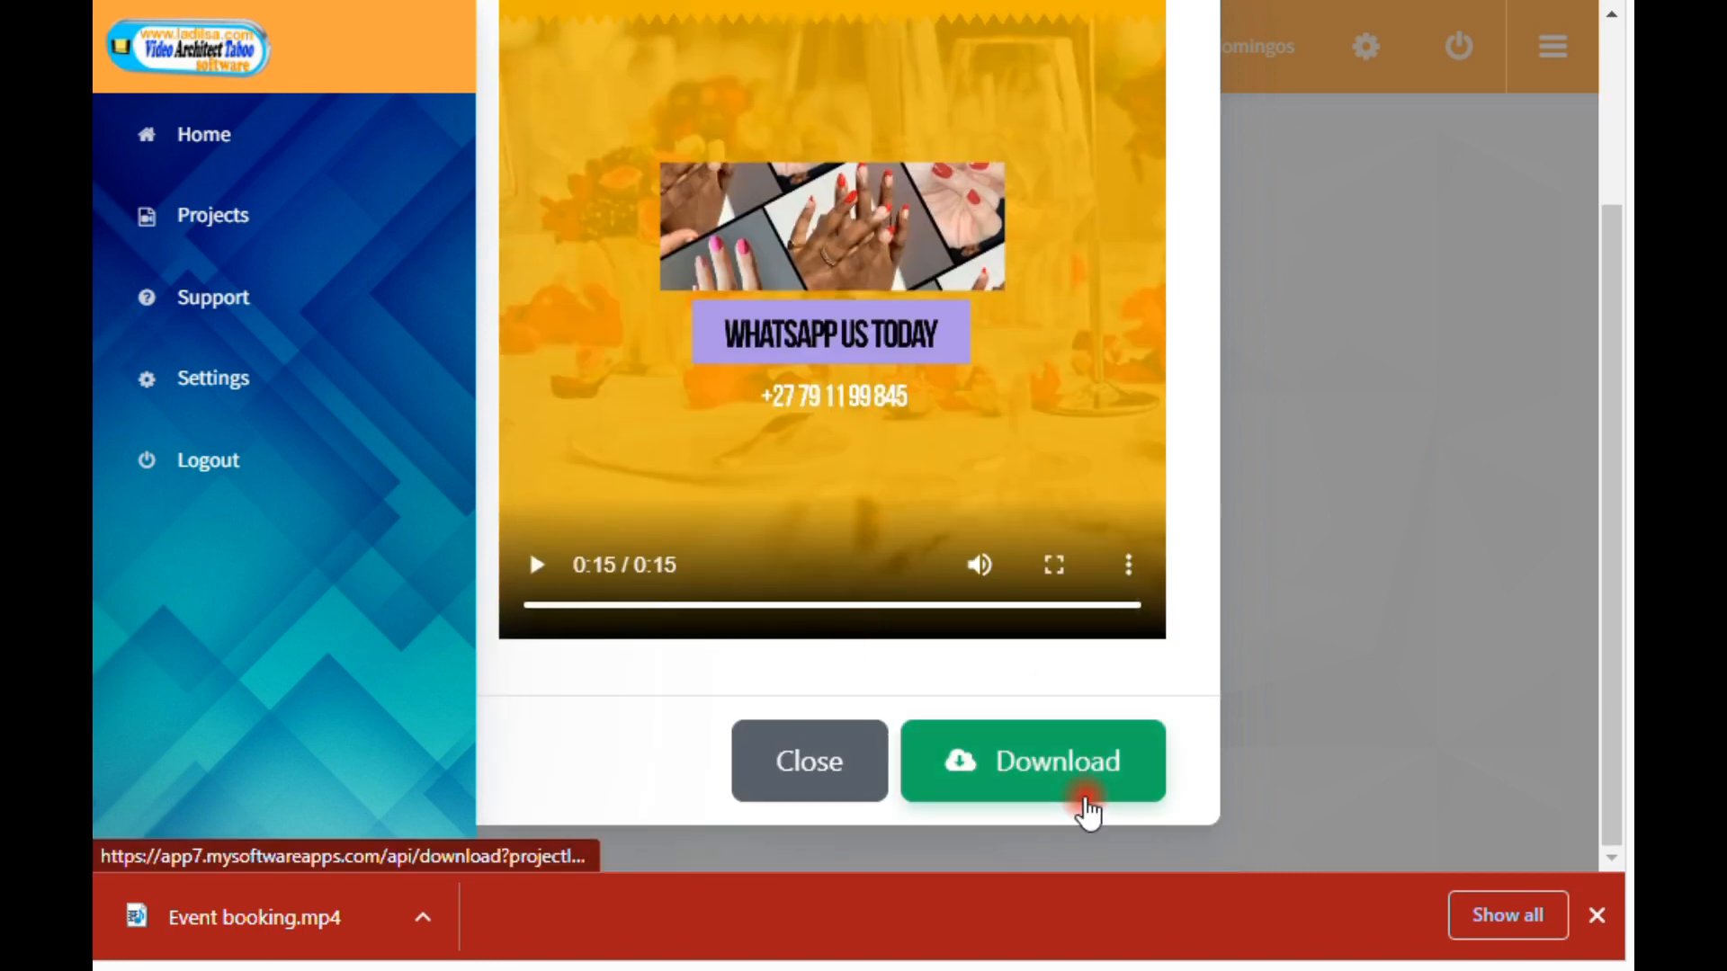
Step: Download the rendered Restaurant square video and close its preview
{"action": "left_click", "coordinate": [1077, 793]}
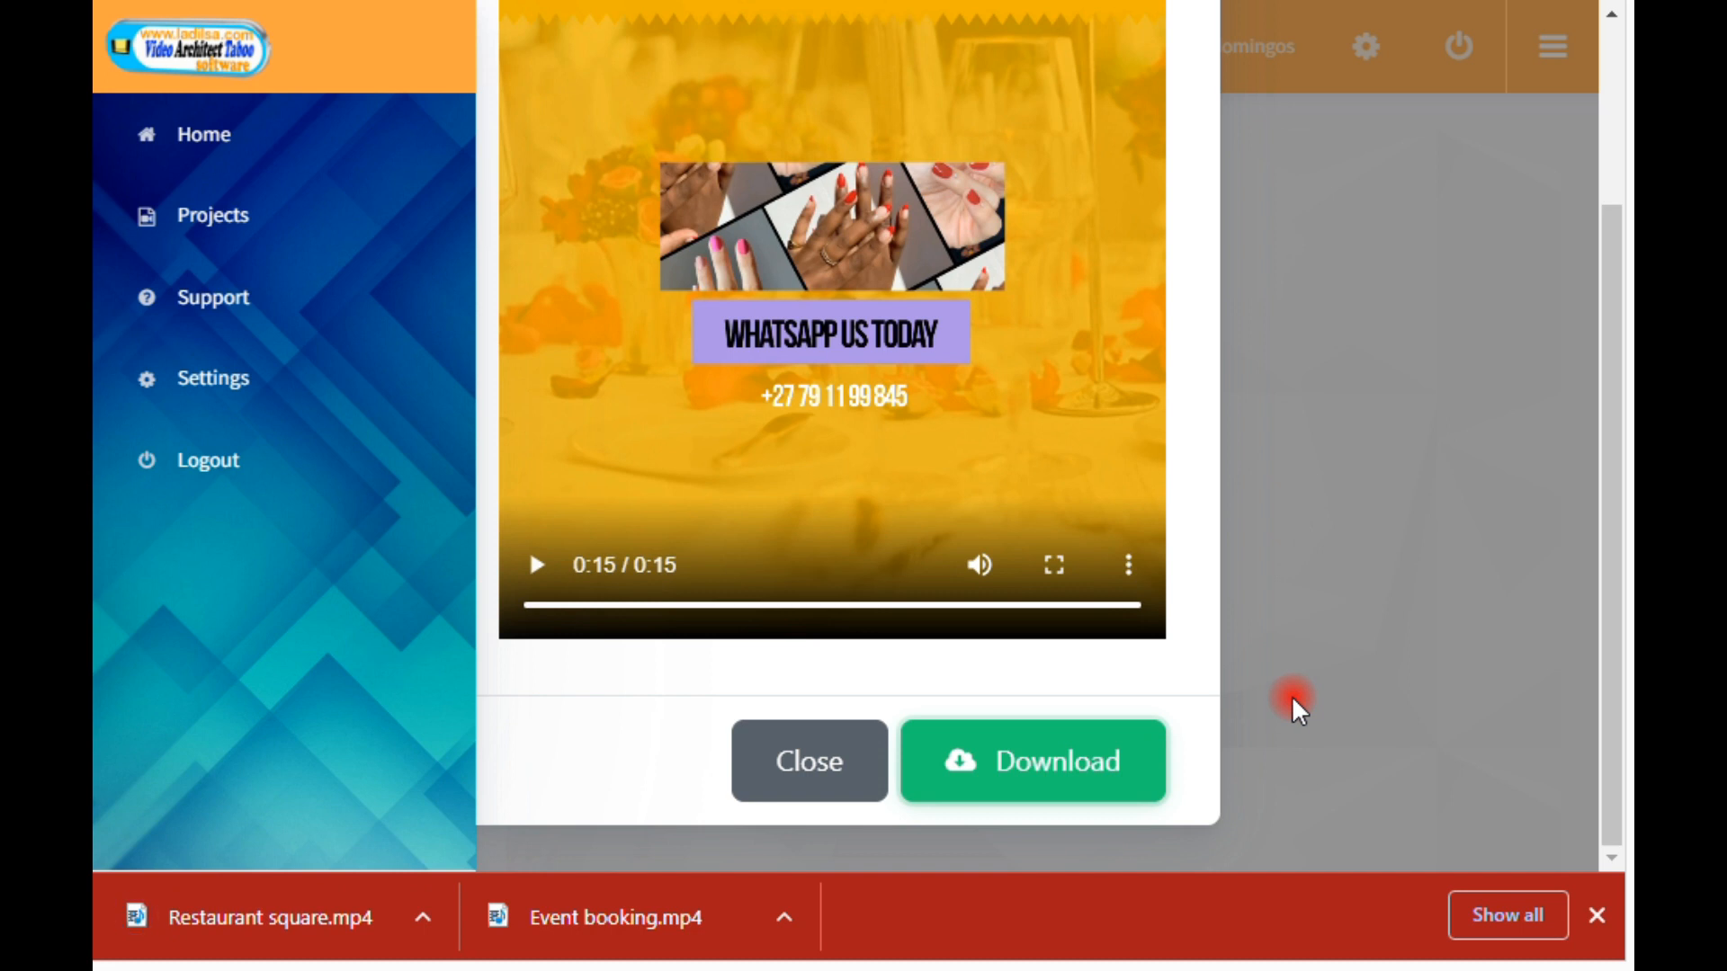
{"action": "left_click", "coordinate": [814, 760]}
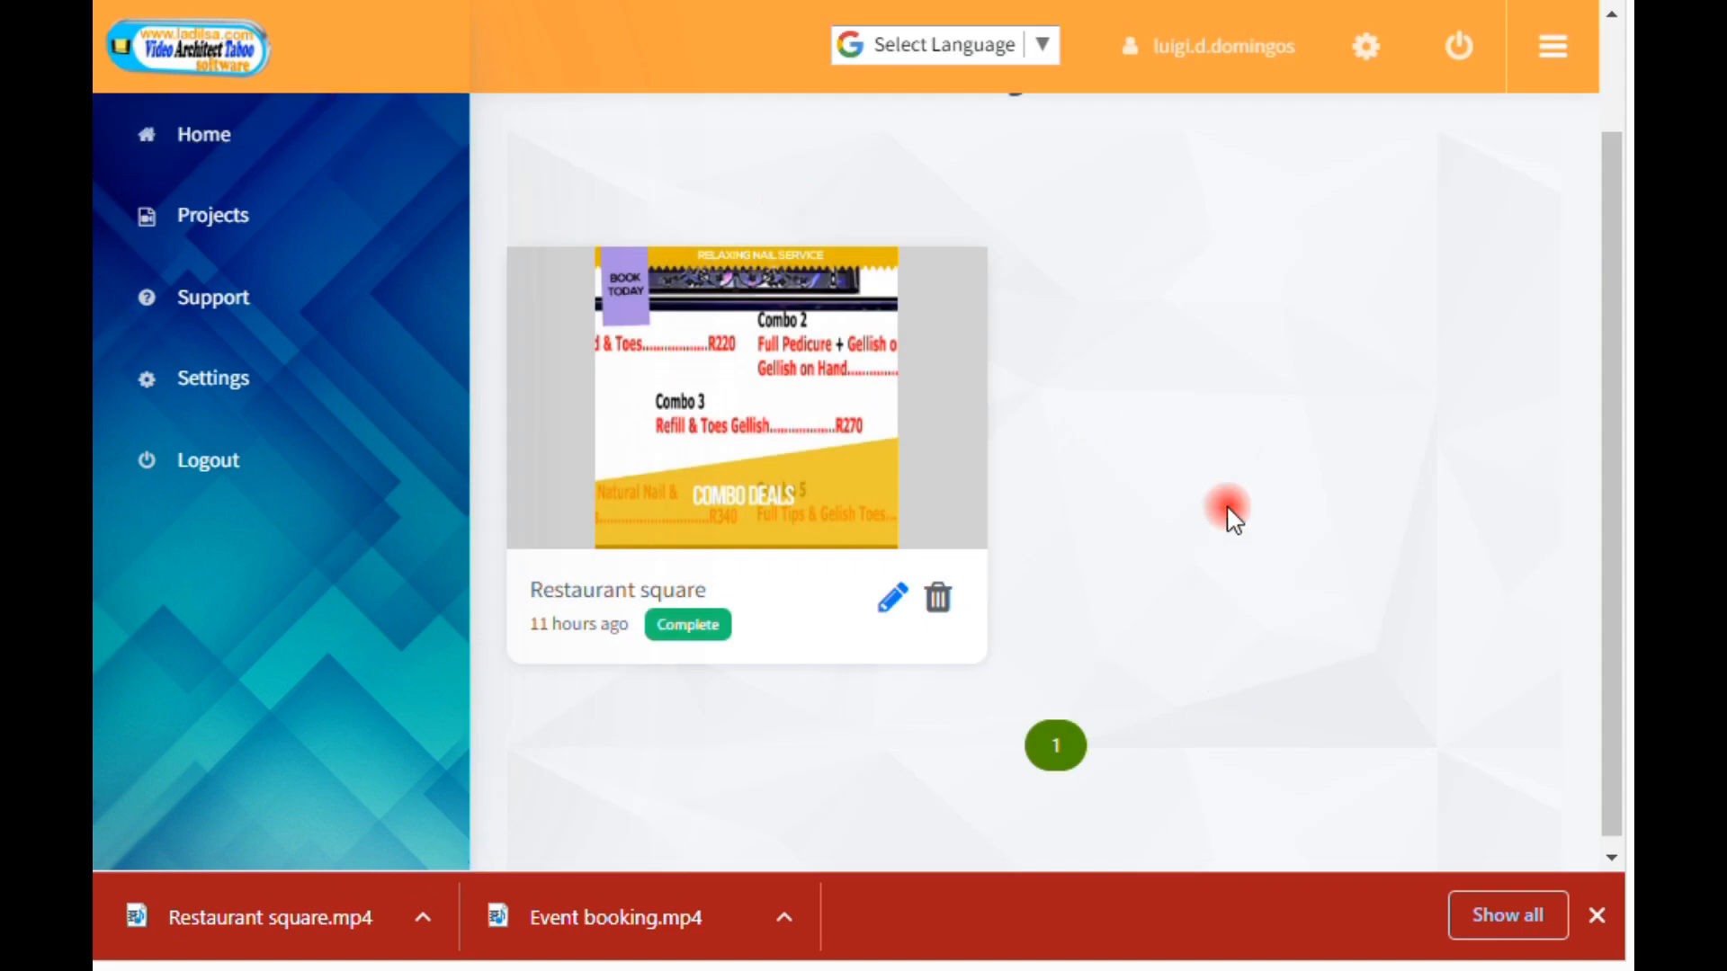
{"action": "scroll", "coordinate": [1253, 528], "scroll_direction": "down", "scroll_amount": 1}
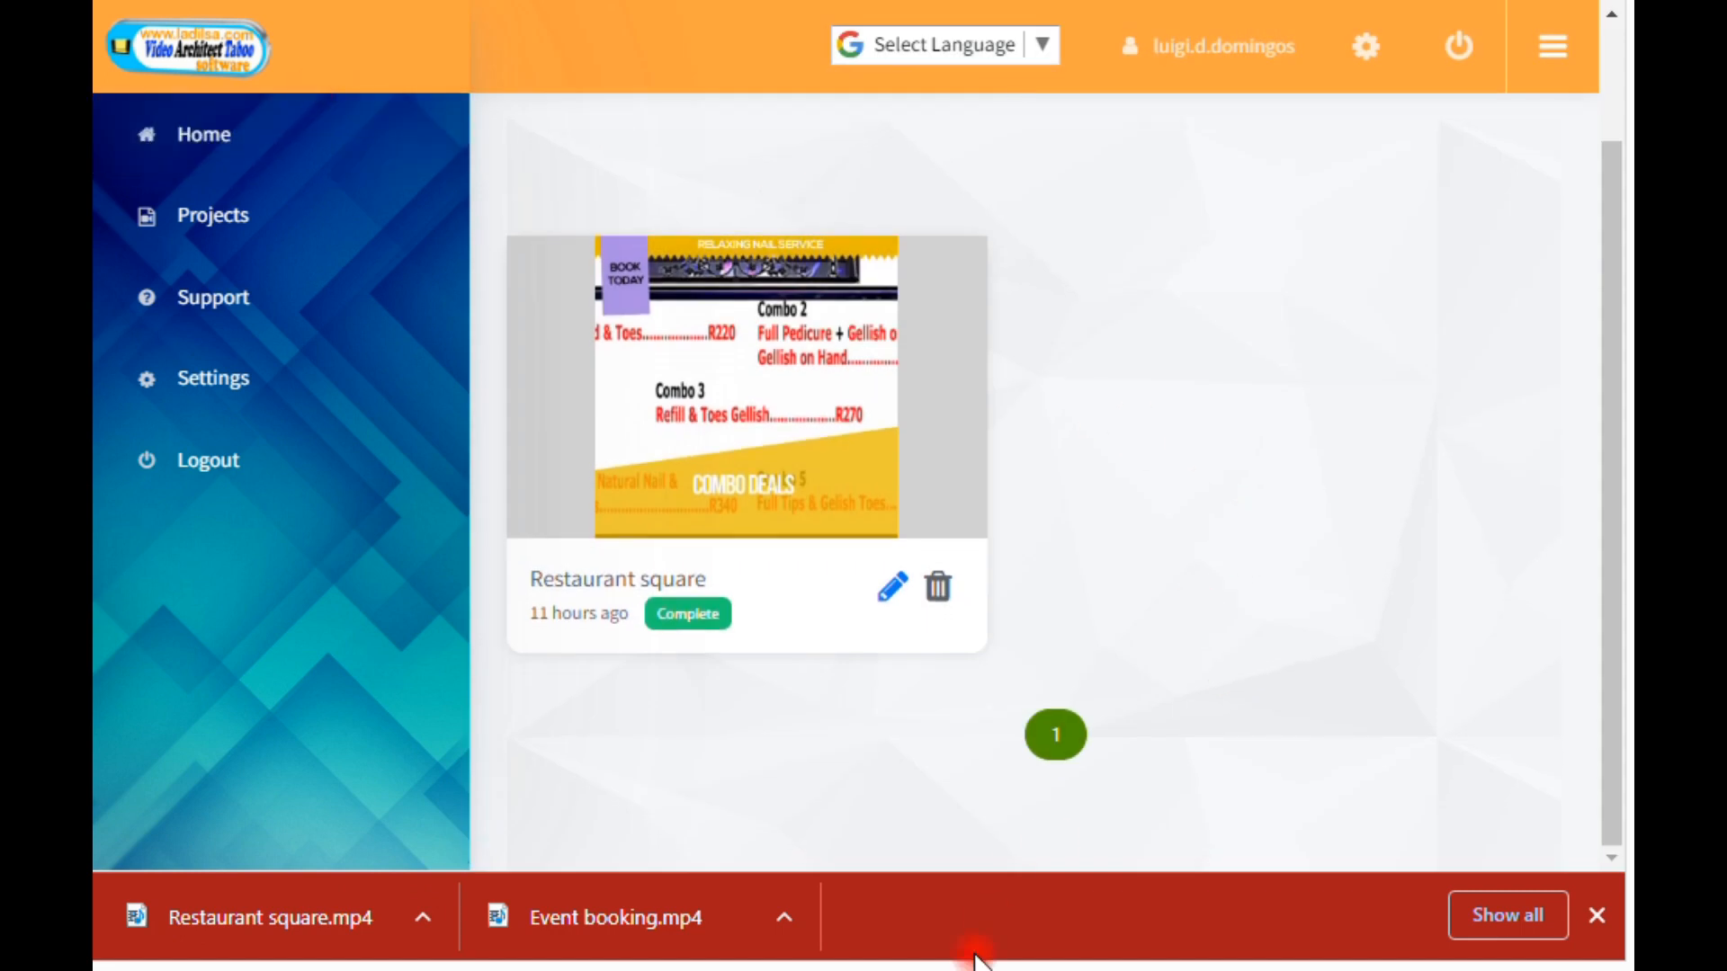